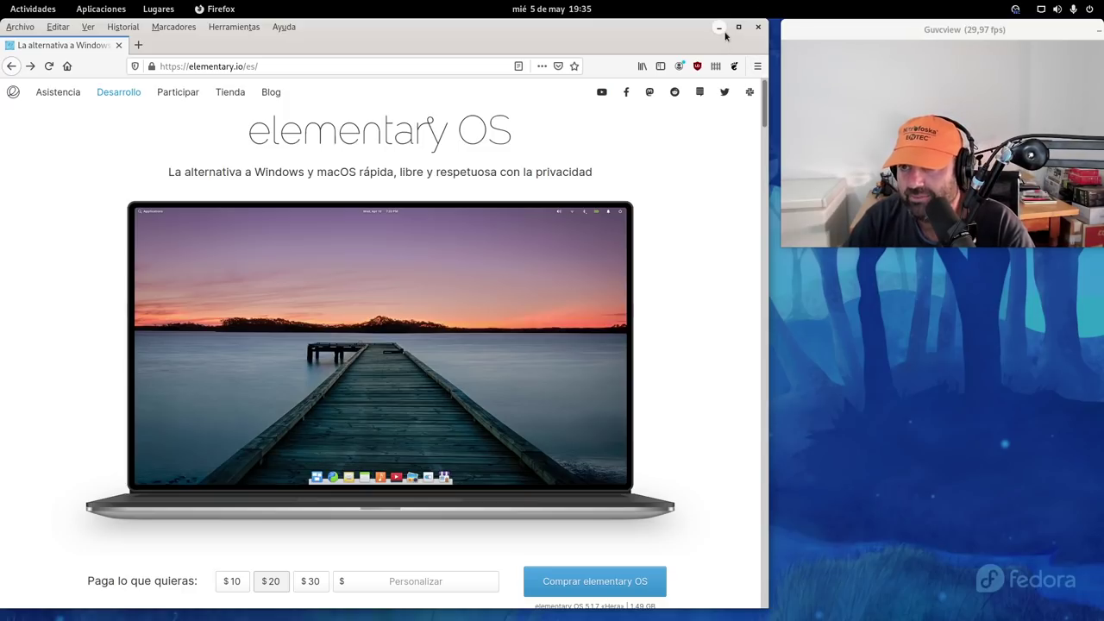
# Minimize Firefox, confirm elementaryos-6.0-daily.20210430.iso is in the iSOS folder in Files, then close Files
pyautogui.click(720, 30)
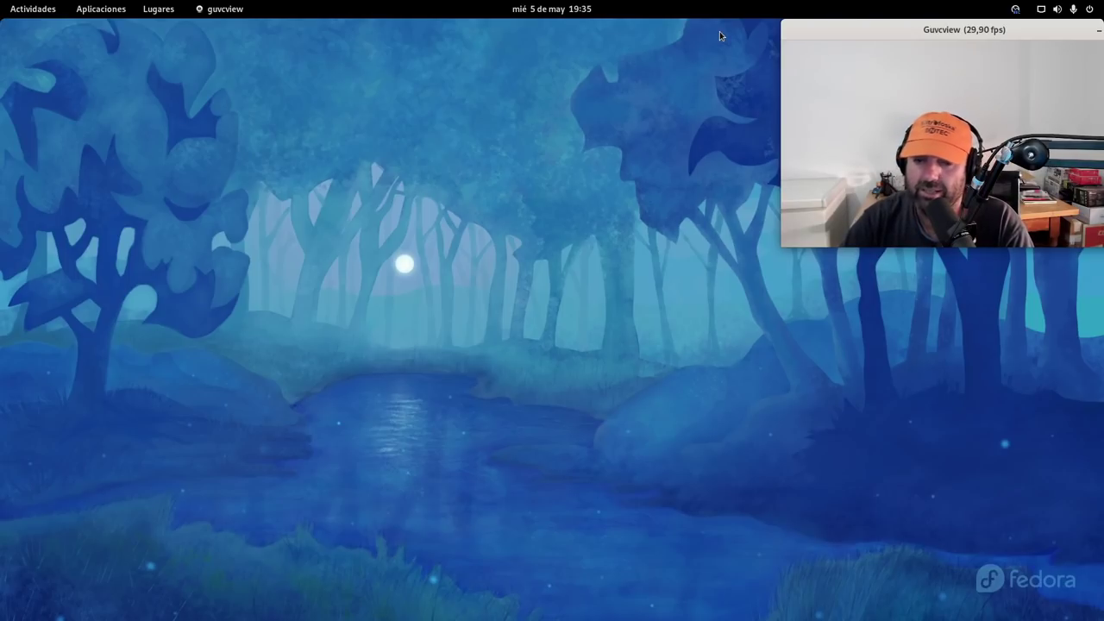
pyautogui.moveTo(2, 2)
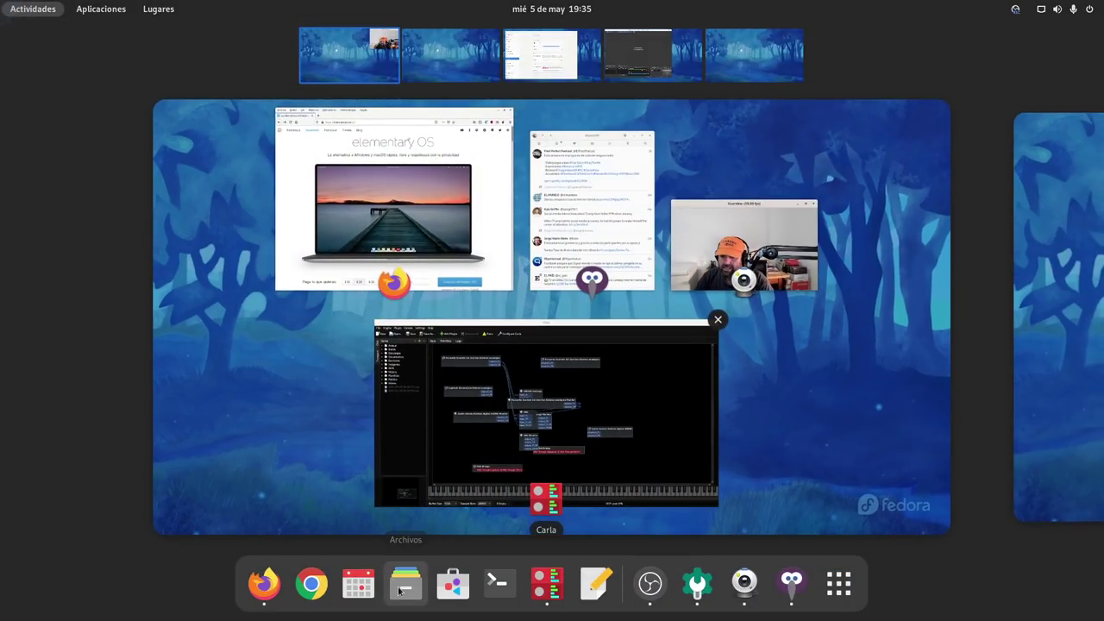
pyautogui.click(399, 590)
pyautogui.moveTo(326, 29); pyautogui.dragTo(383, 61)
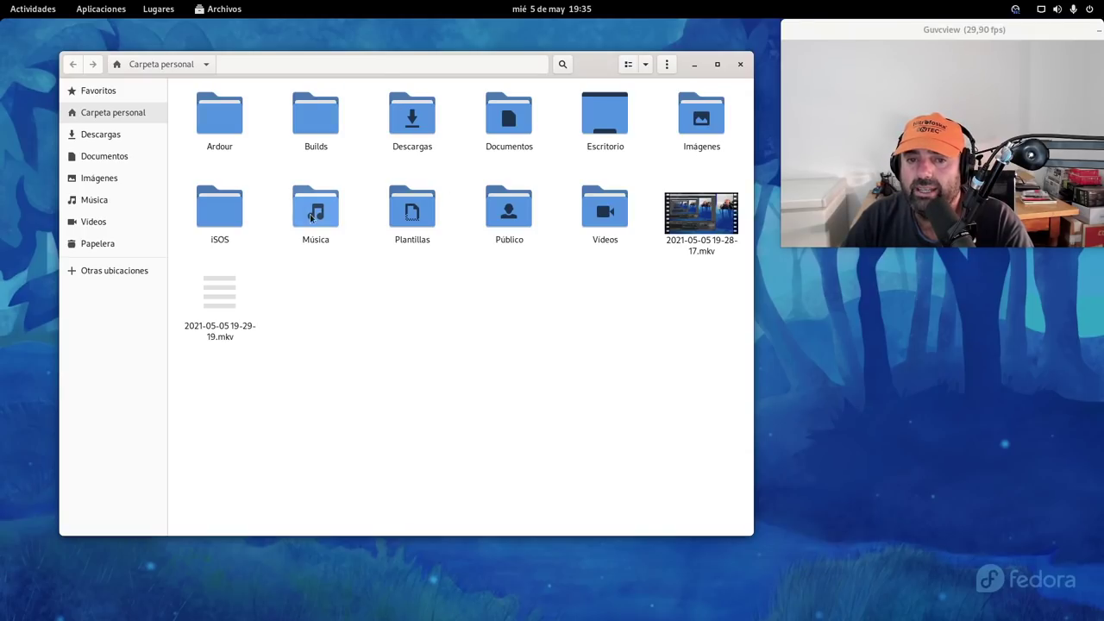
pyautogui.doubleClick(210, 212)
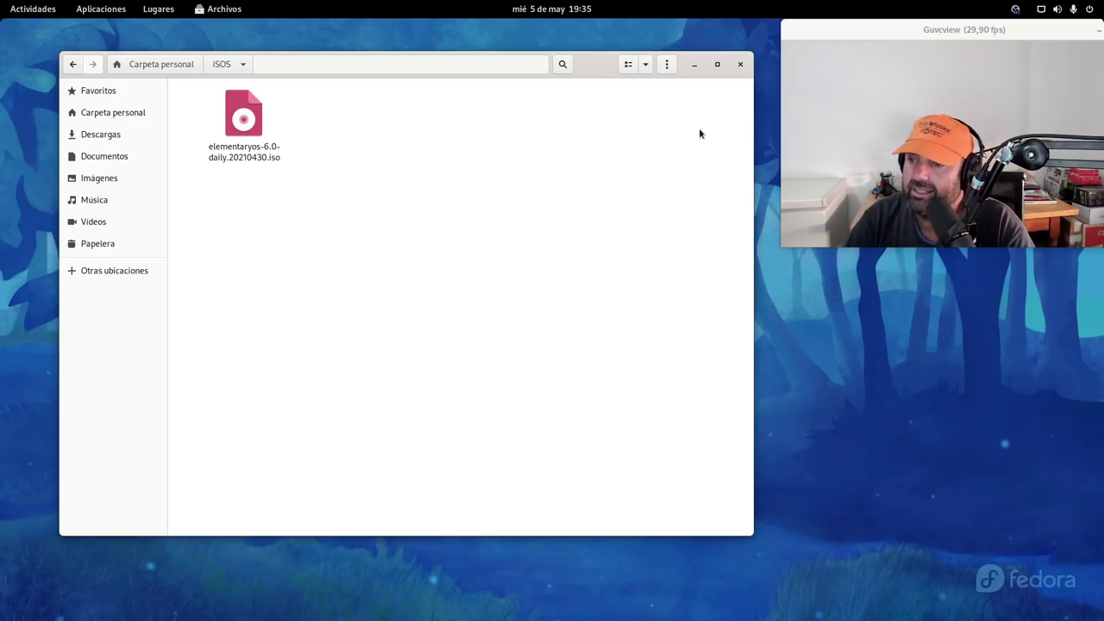
pyautogui.click(741, 63)
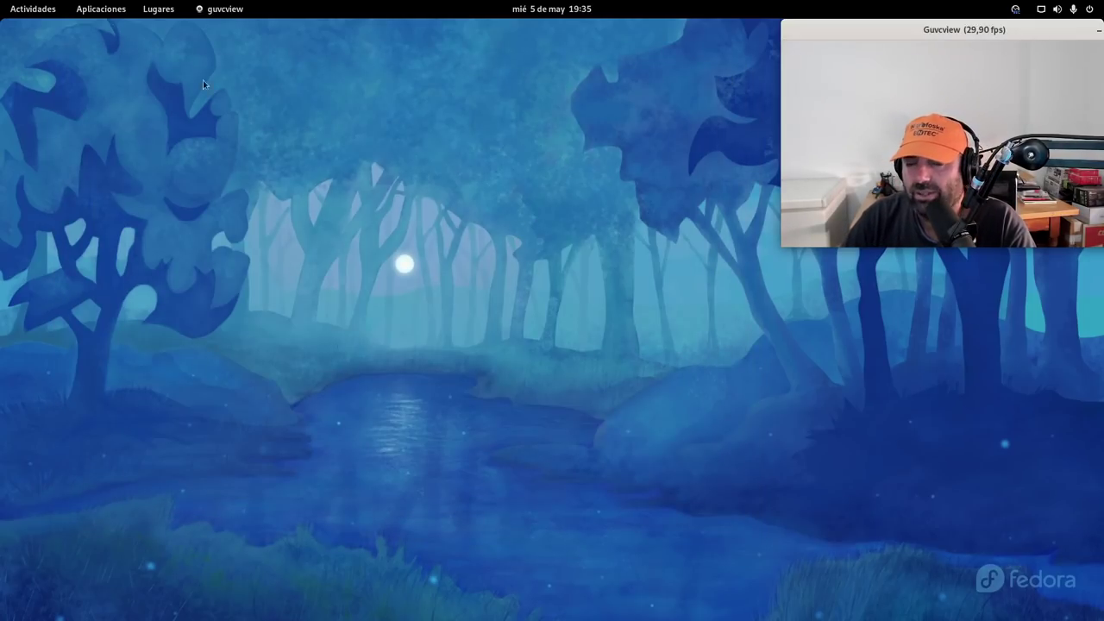
pyautogui.moveTo(2, 2)
pyautogui.scroll(-1, 733, 254)
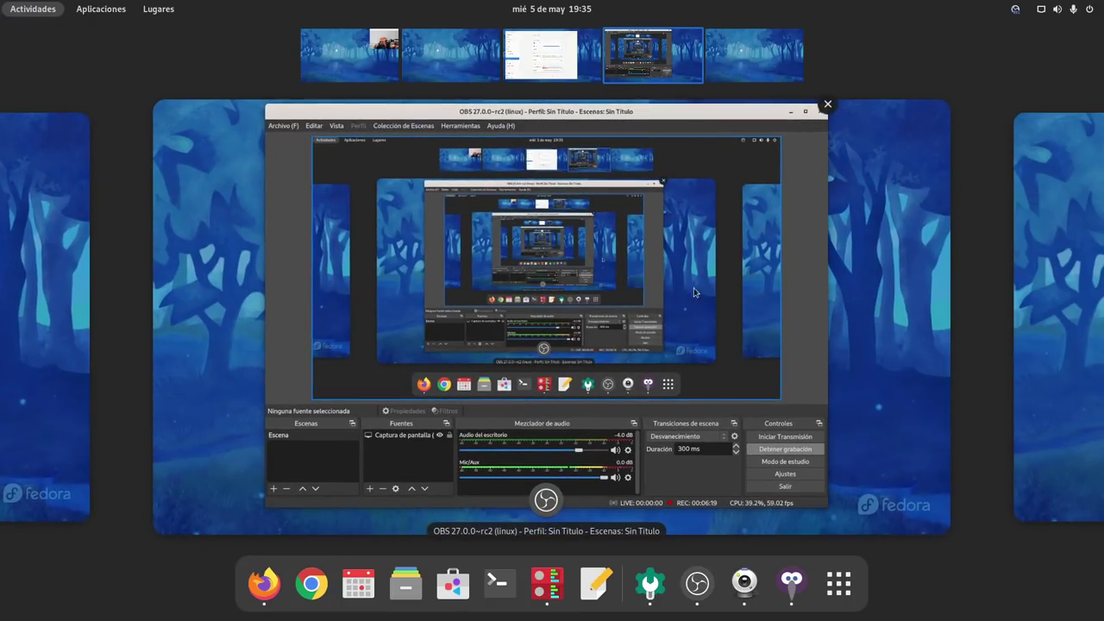
pyautogui.click(695, 292)
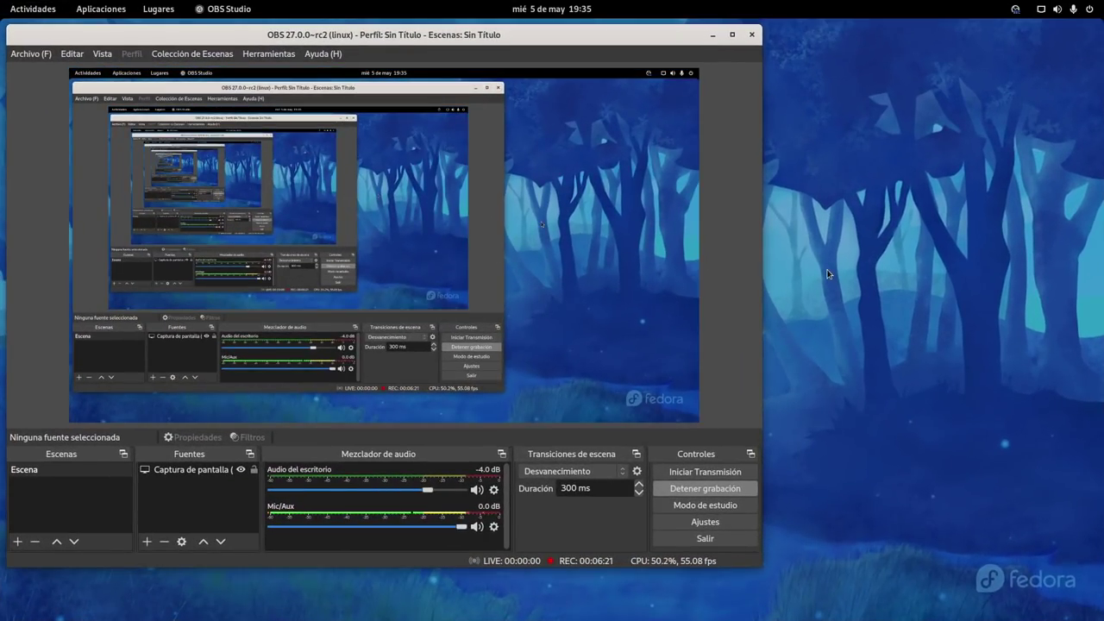
pyautogui.moveTo(1, 2)
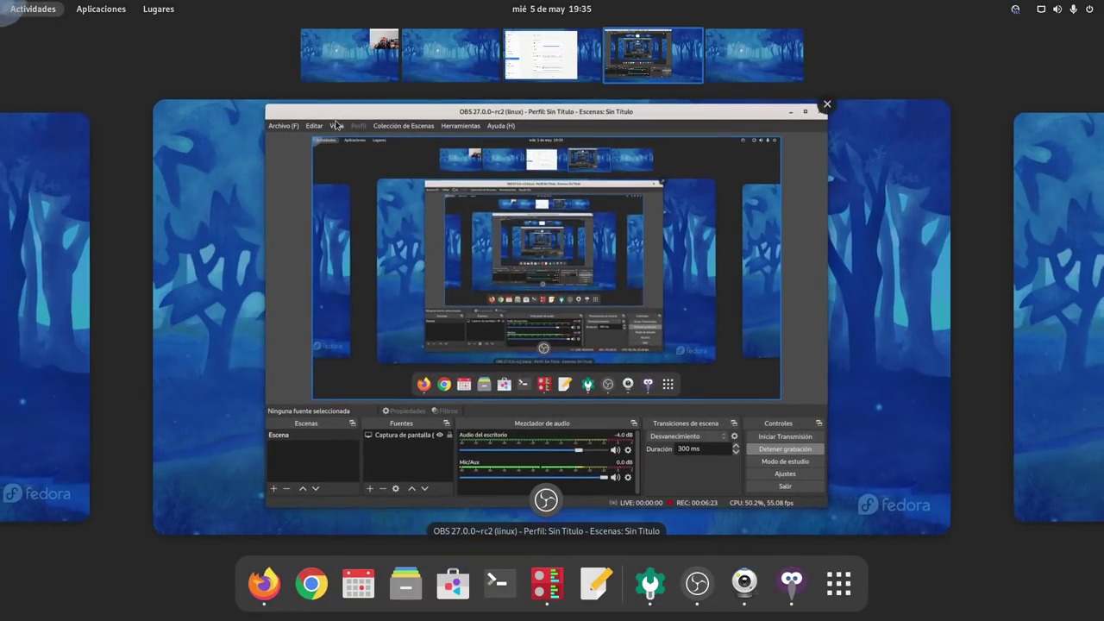
pyautogui.click(340, 67)
pyautogui.click(795, 377)
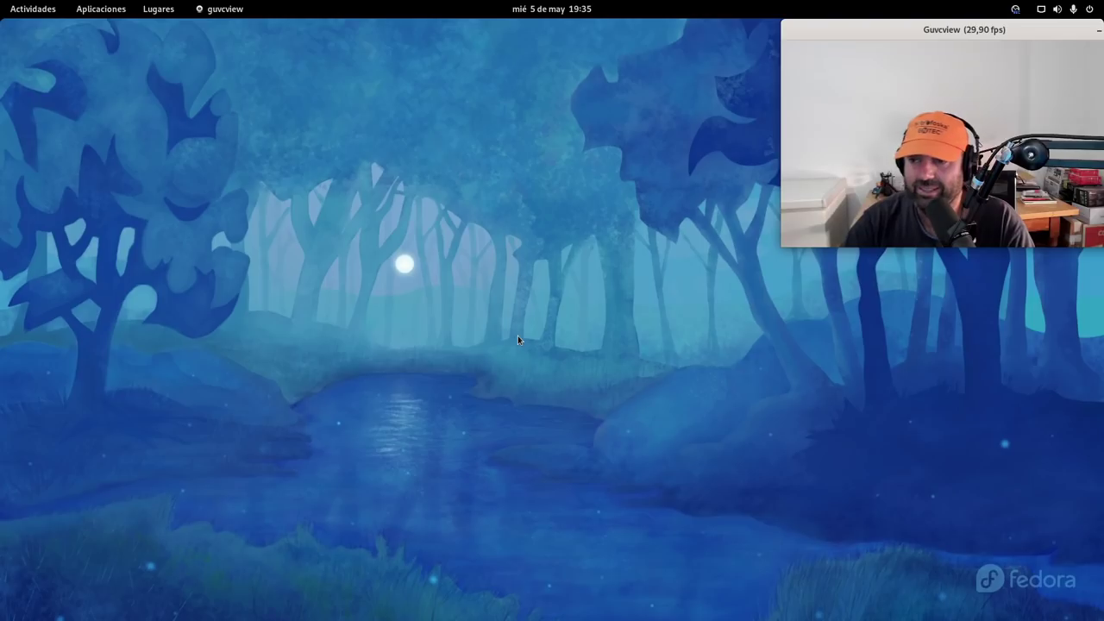
# Launch Cajas from the app search and dismiss its welcome tutorial
pyautogui.press('super')
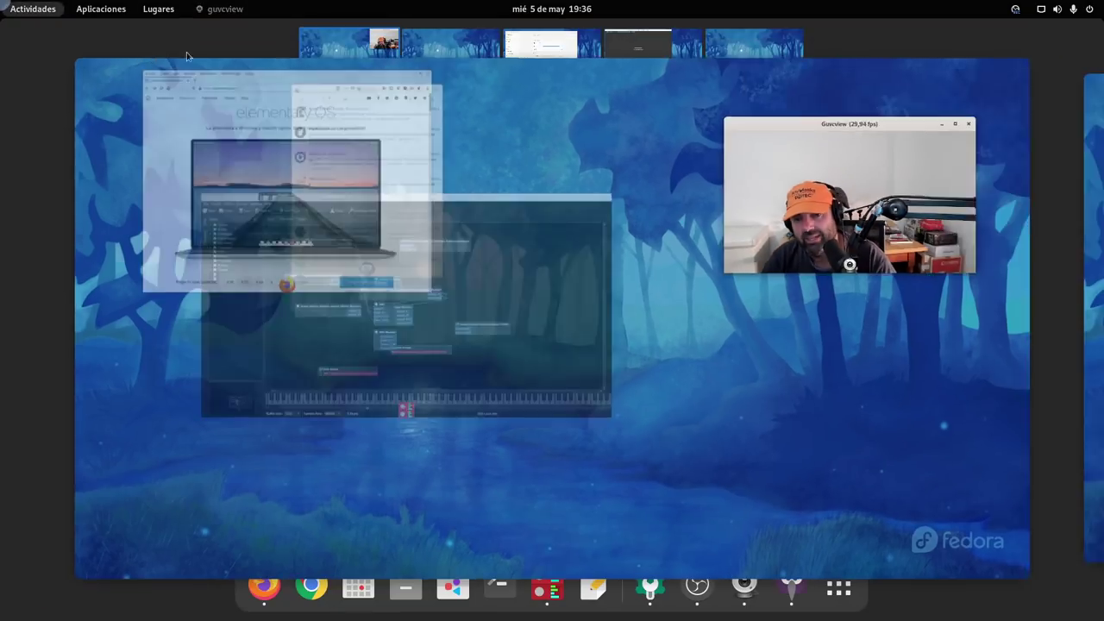
pyautogui.write('bo')
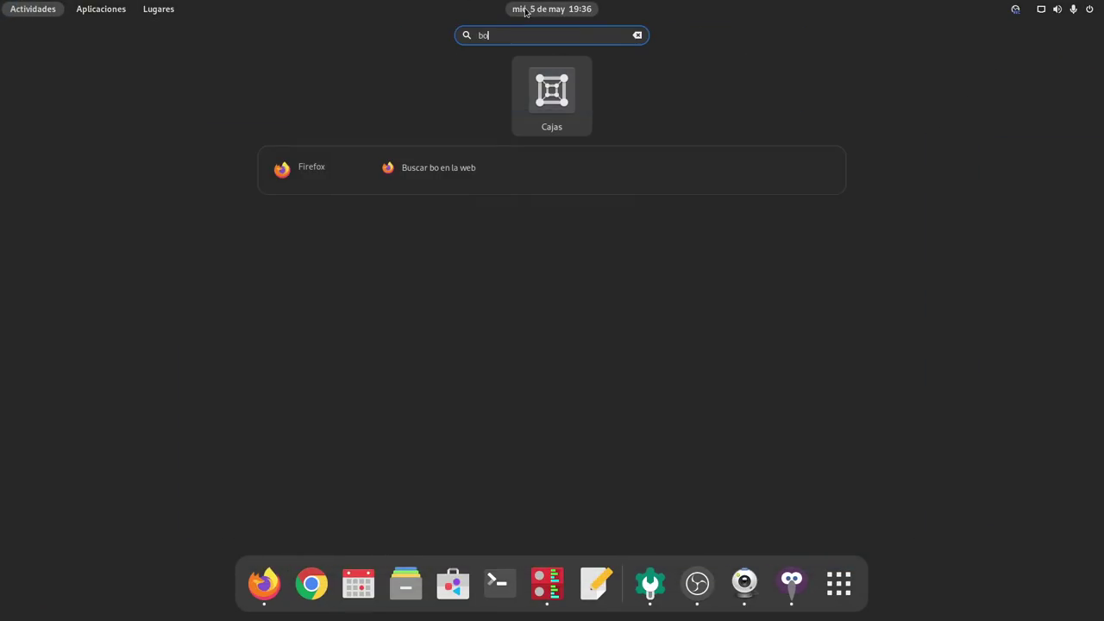
pyautogui.click(563, 101)
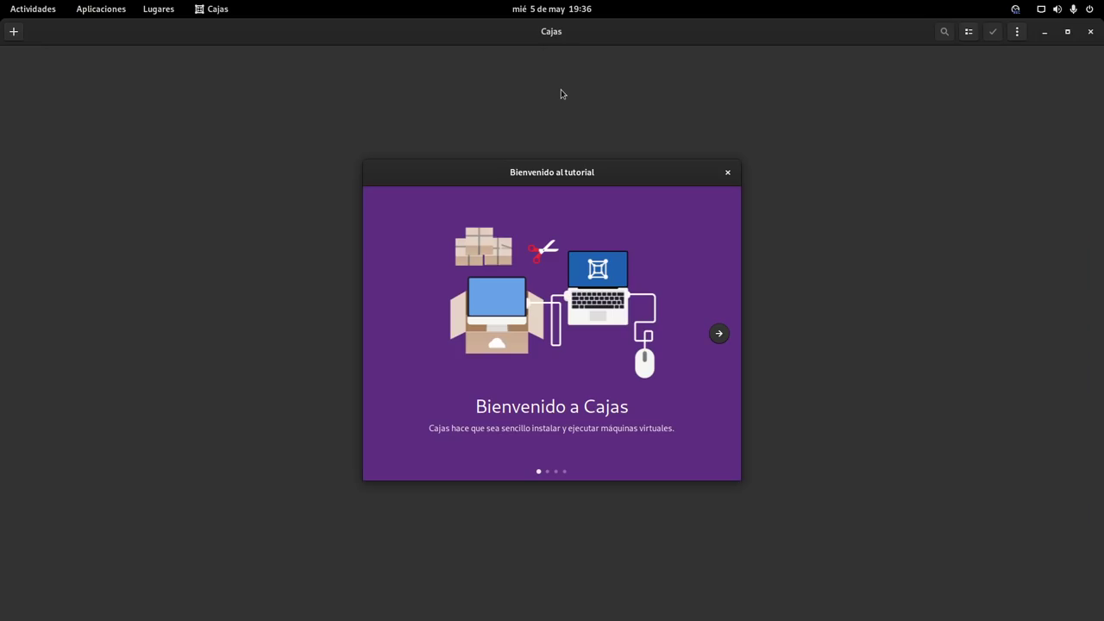
pyautogui.moveTo(563, 176); pyautogui.dragTo(267, 47)
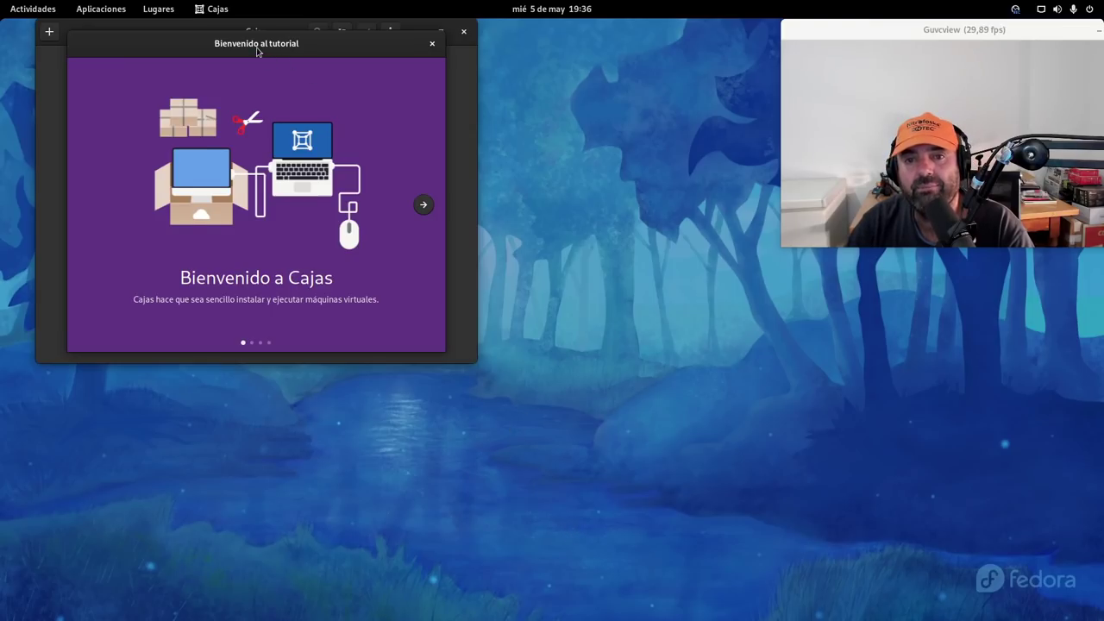
pyautogui.moveTo(256, 50); pyautogui.dragTo(240, 93)
pyautogui.click(497, 135)
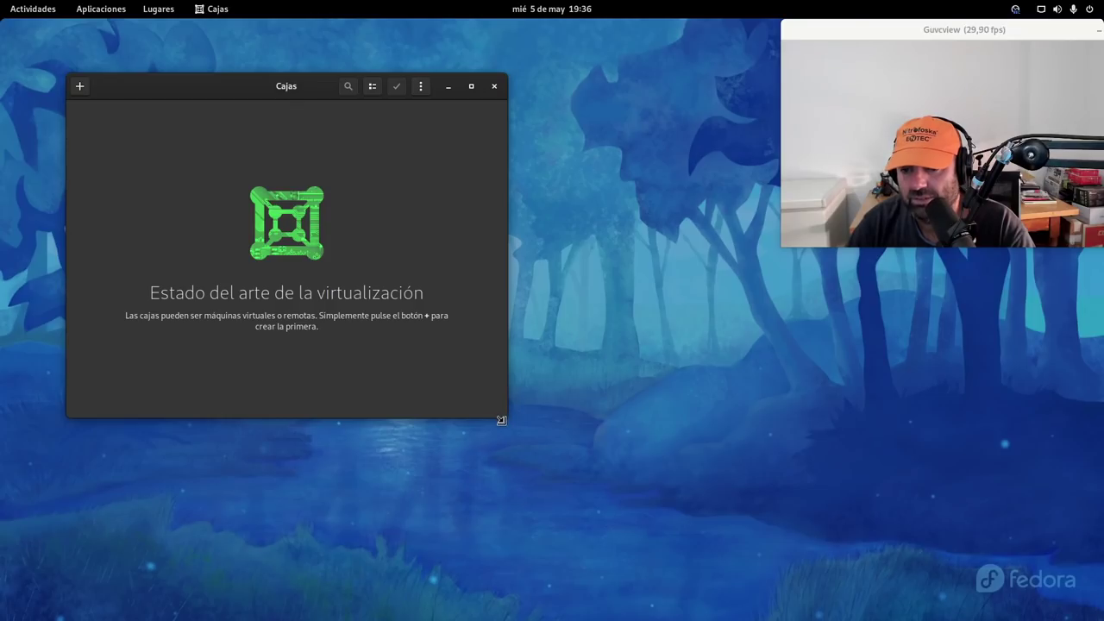
# Enlarge the Cajas window and position it beside the webcam preview
pyautogui.moveTo(501, 420); pyautogui.dragTo(694, 557)
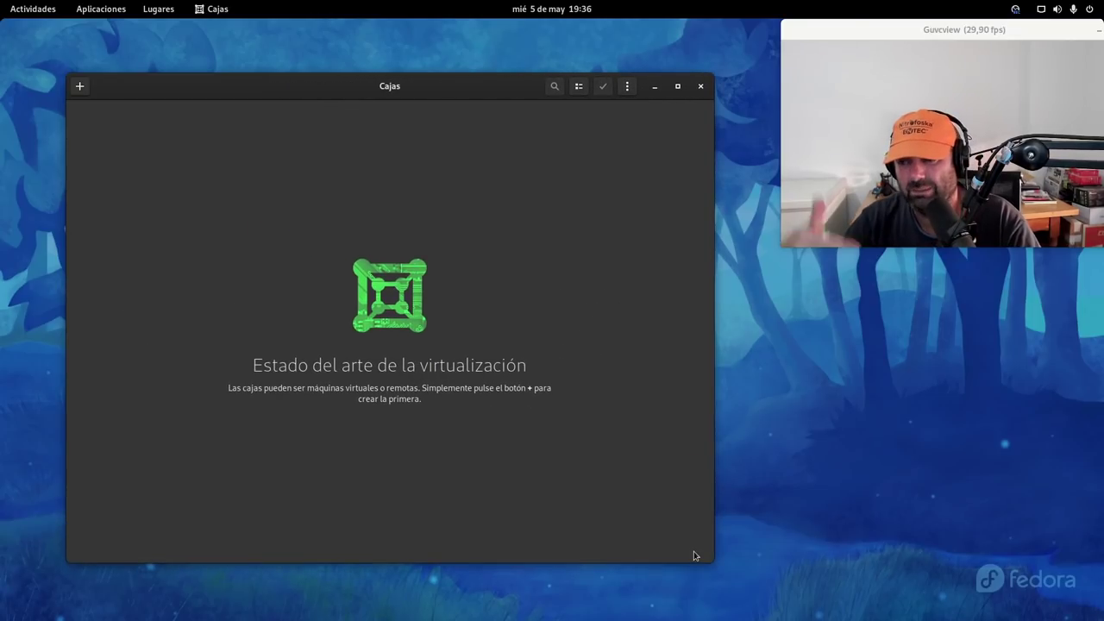
pyautogui.moveTo(372, 91); pyautogui.dragTo(342, 72)
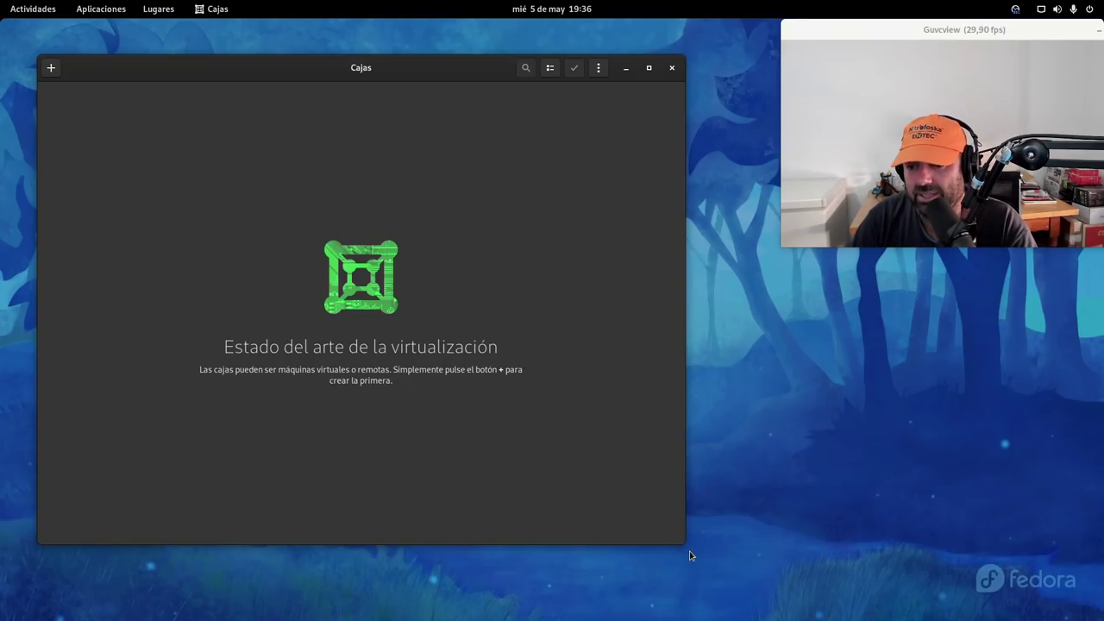
pyautogui.moveTo(682, 542); pyautogui.dragTo(782, 609)
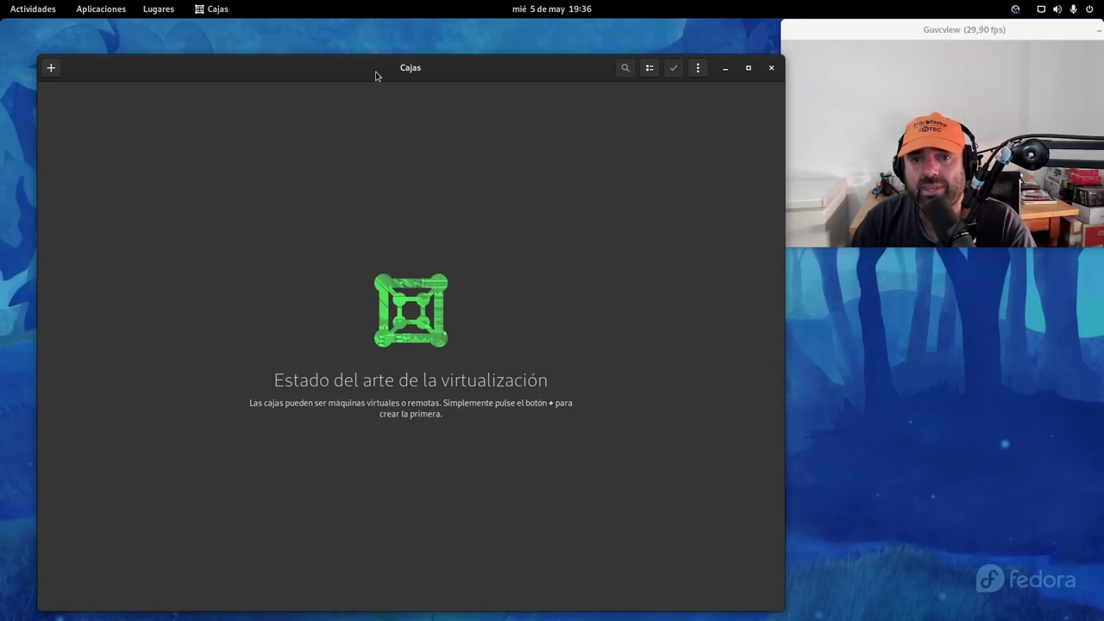
pyautogui.moveTo(375, 76); pyautogui.dragTo(347, 52)
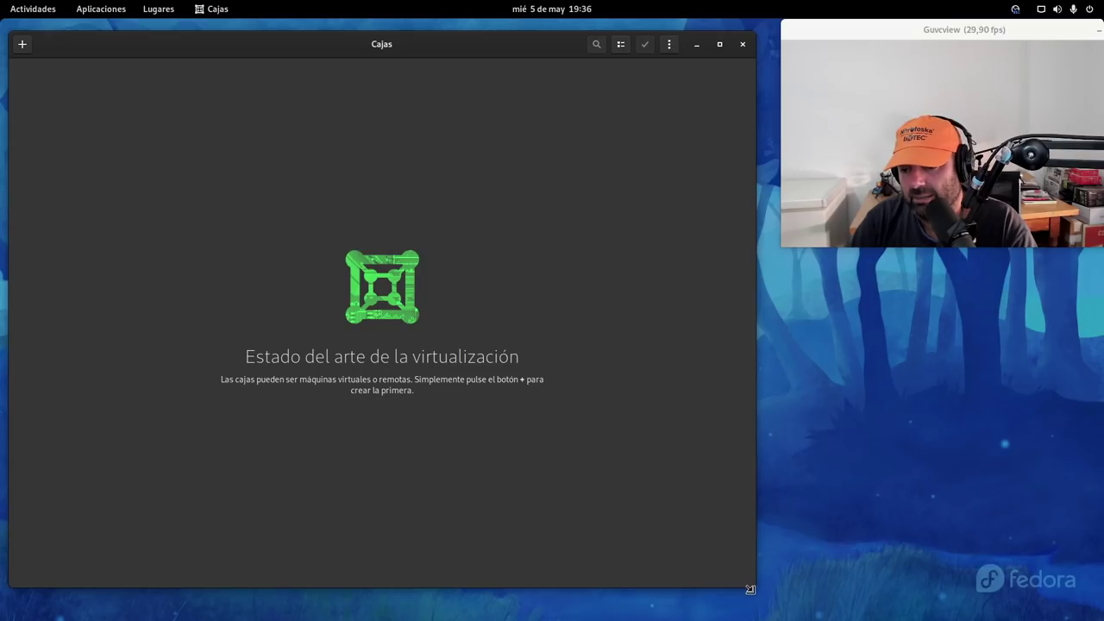
pyautogui.moveTo(750, 589)
pyautogui.mouseDown()
pyautogui.moveTo(792, 597)
pyautogui.moveTo(743, 586)
pyautogui.moveTo(759, 611)
pyautogui.moveTo(769, 583)
pyautogui.mouseUp()
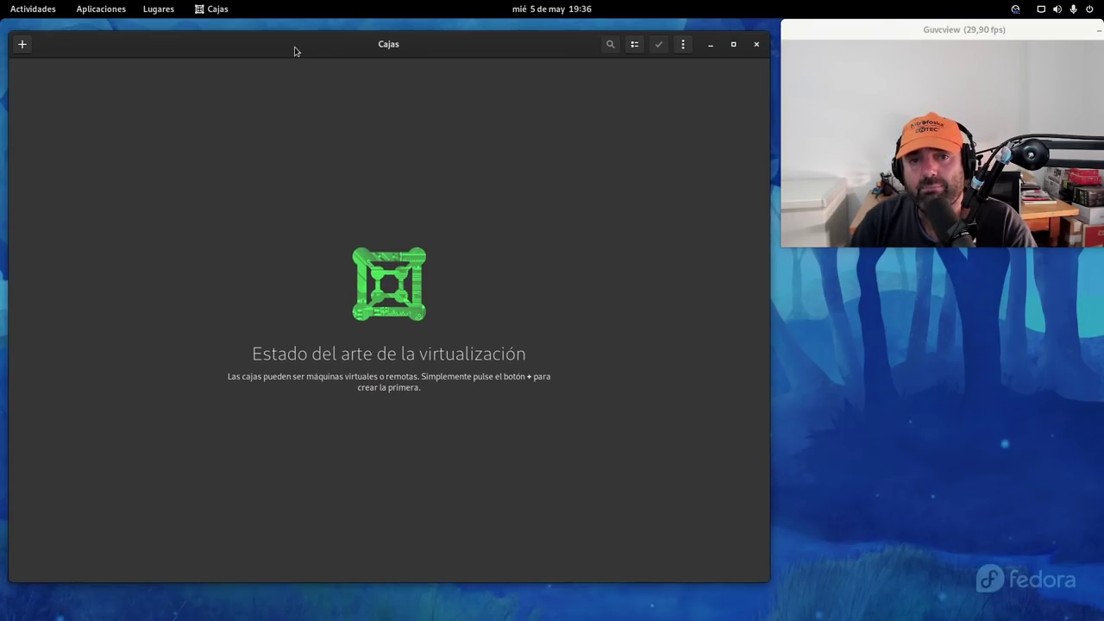
pyautogui.moveTo(294, 51); pyautogui.dragTo(289, 41)
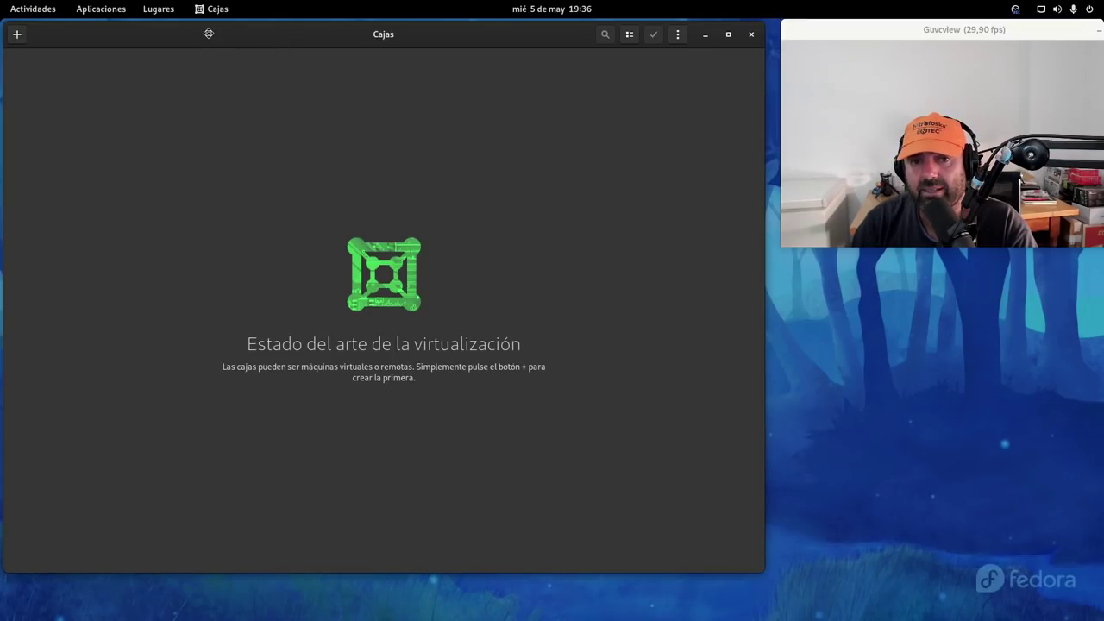
pyautogui.moveTo(208, 32); pyautogui.dragTo(208, 35)
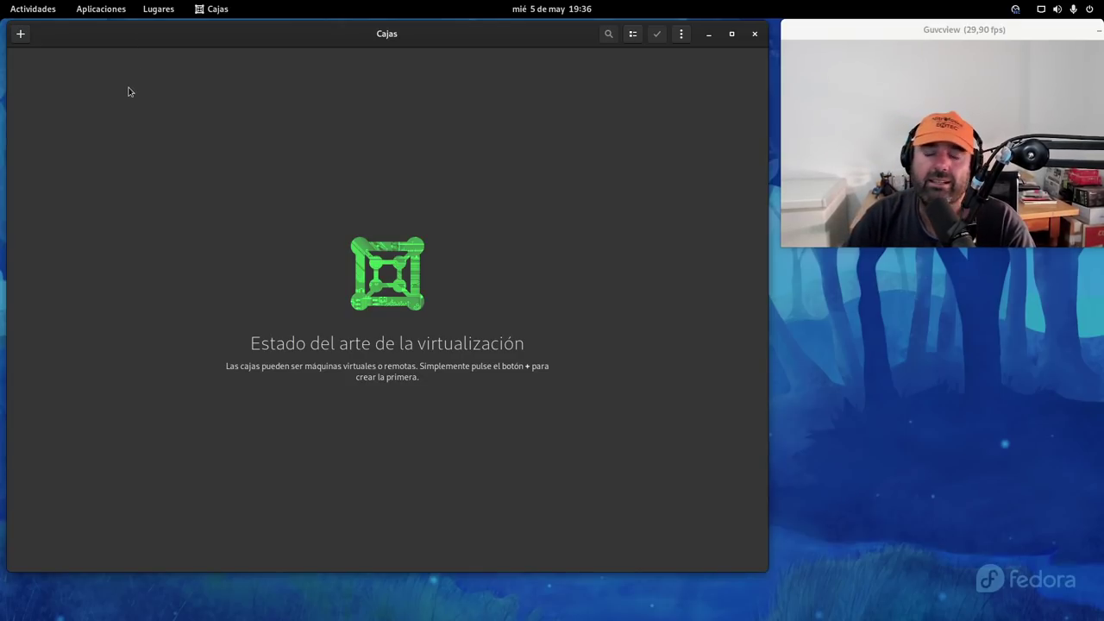
# Start a new box from the elementaryos-6.0-daily.20210430.iso image in the iSOS folder
pyautogui.click(20, 34)
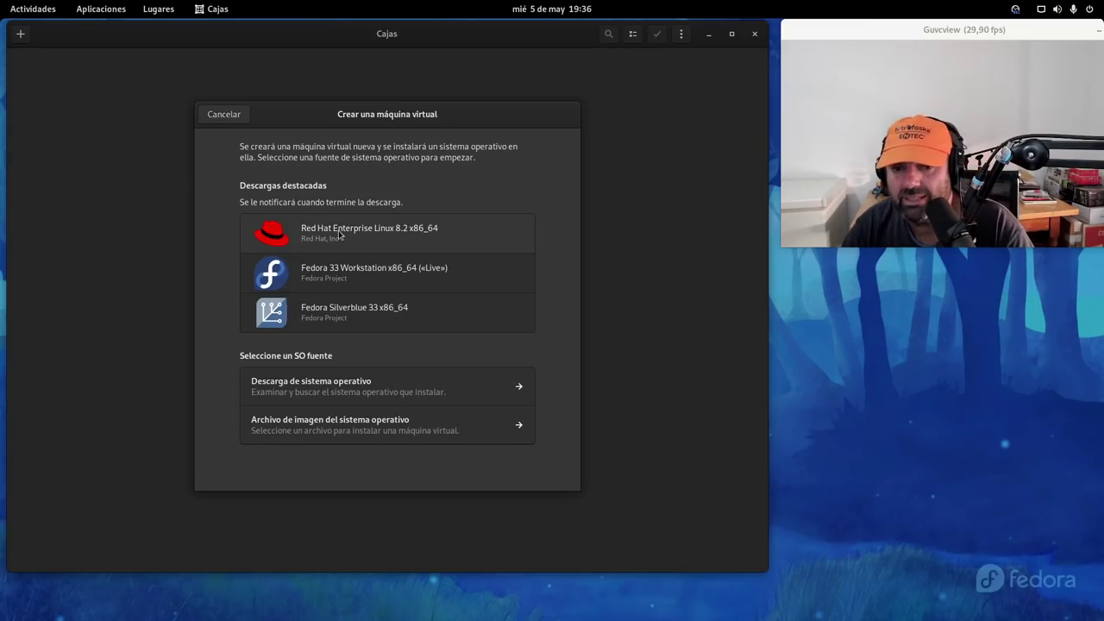
pyautogui.click(354, 428)
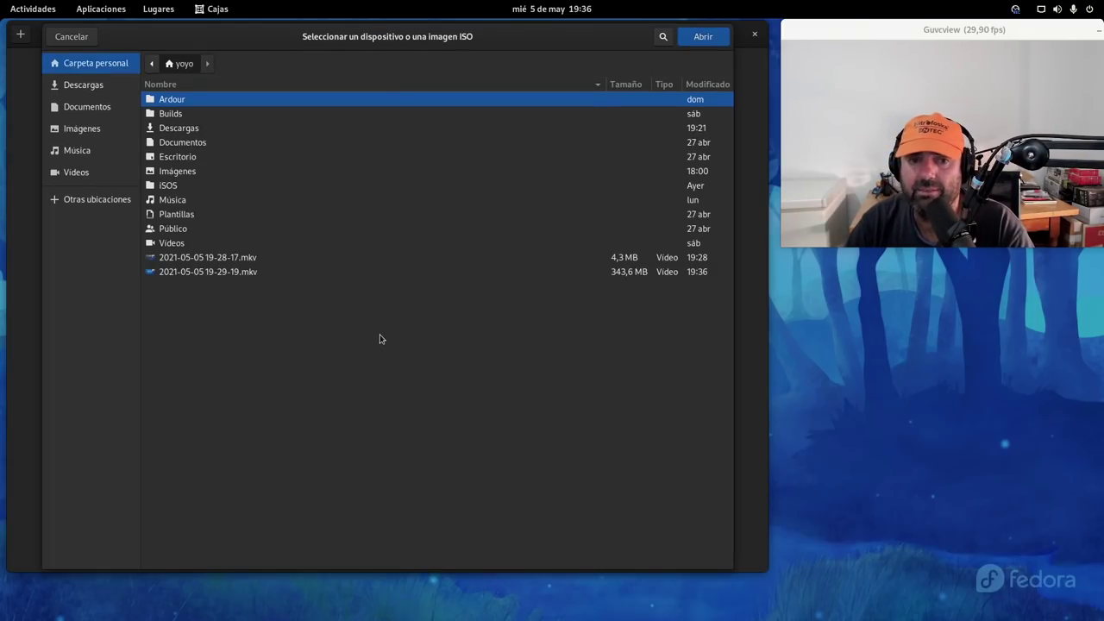
pyautogui.doubleClick(168, 185)
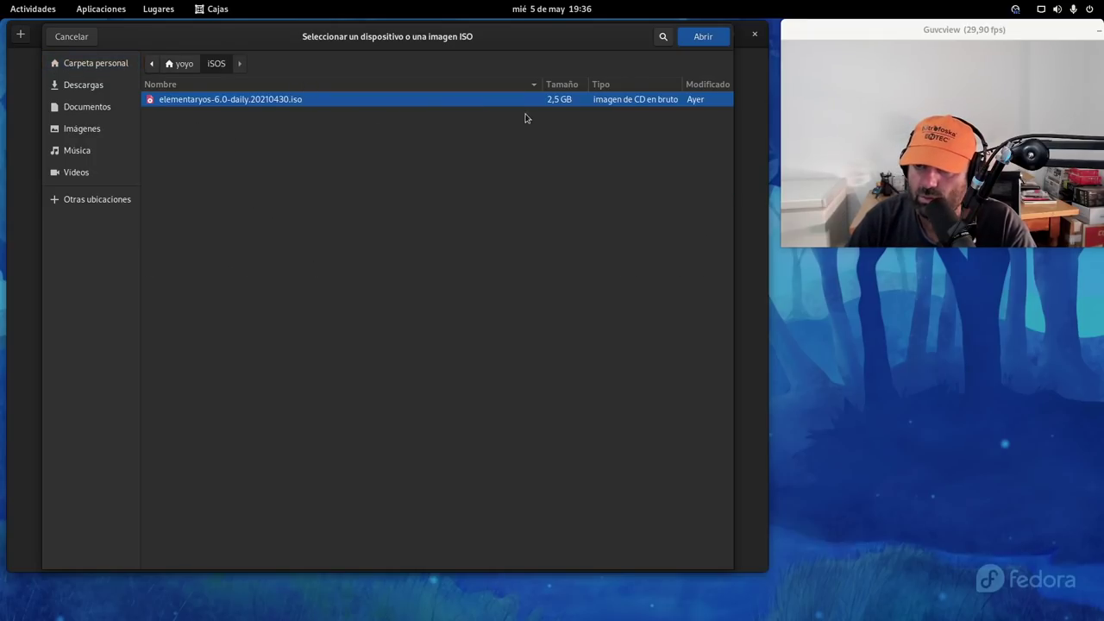
pyautogui.click(706, 40)
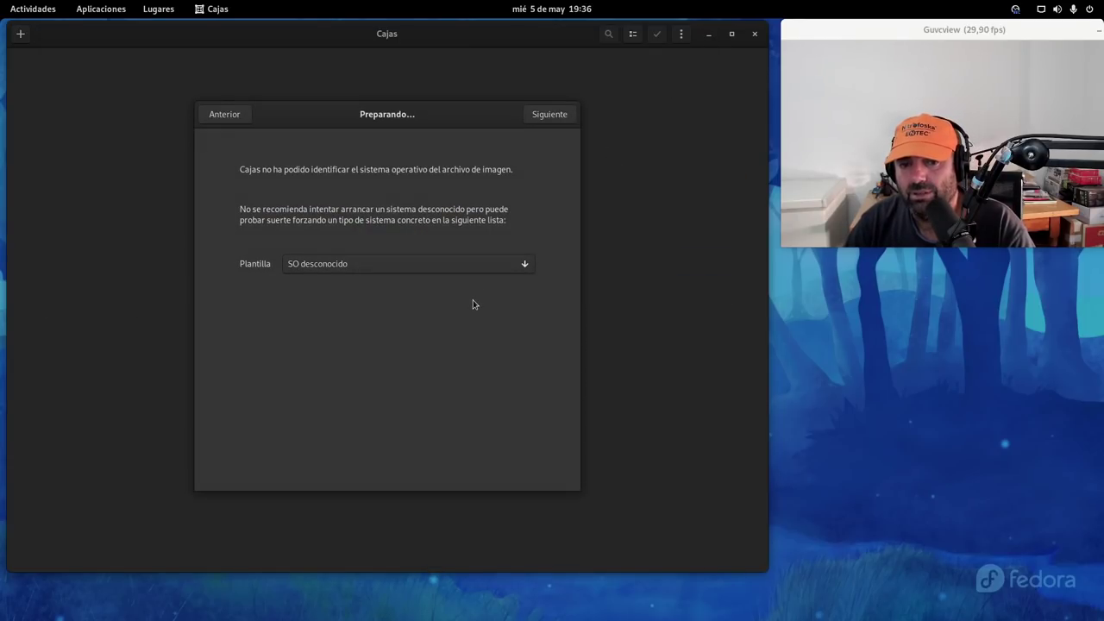
# Keep the 'SO desconocido' template and continue to the 'Revisar y crear' page
pyautogui.click(437, 269)
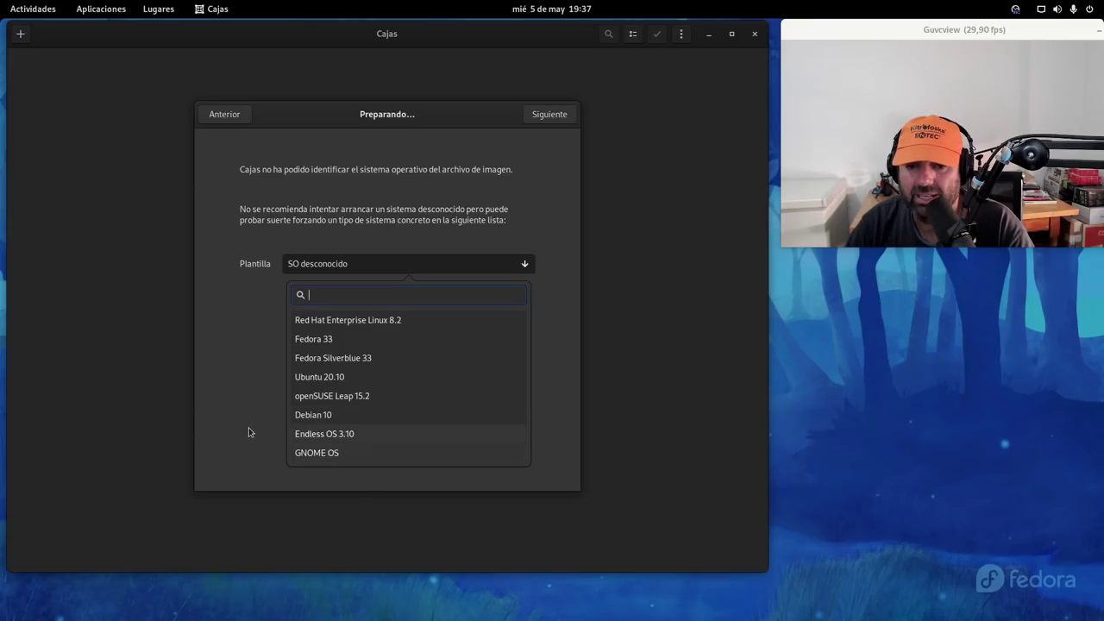
pyautogui.click(630, 373)
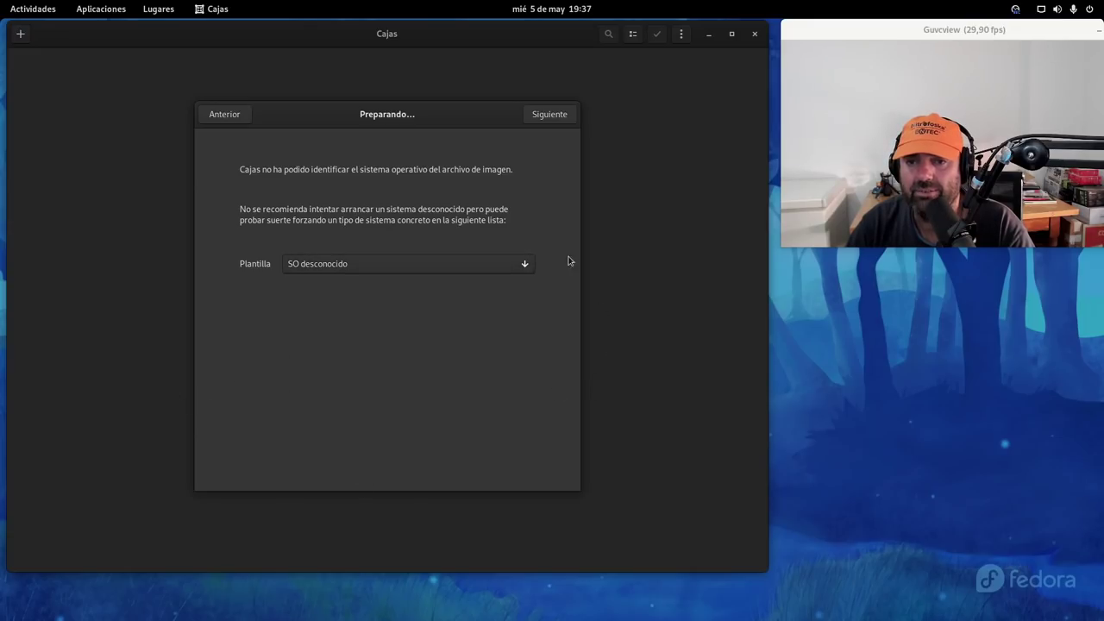
pyautogui.click(543, 121)
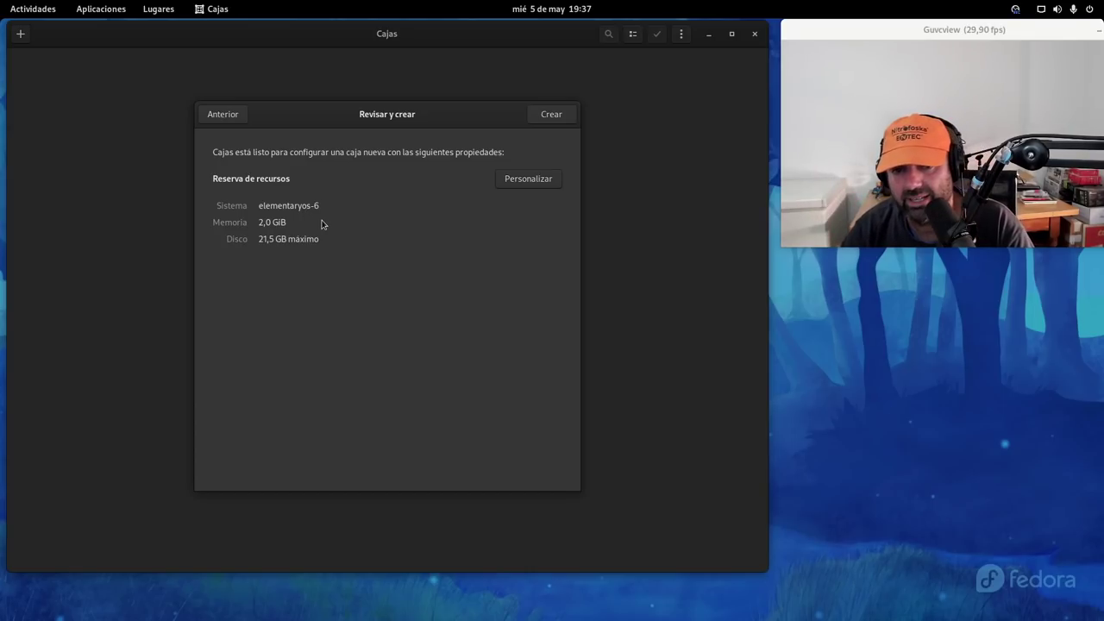
# Raise the elementaryos-6 box to 4,2 GiB memory and a 32,1 GB disk, then create it
pyautogui.click(532, 185)
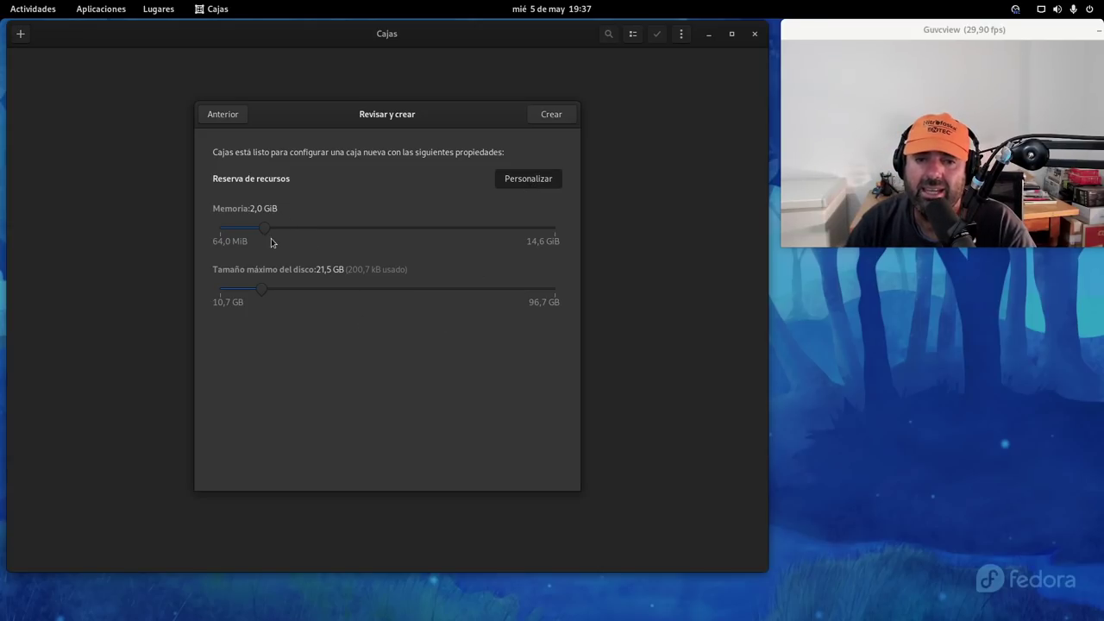
pyautogui.moveTo(263, 232); pyautogui.dragTo(318, 239)
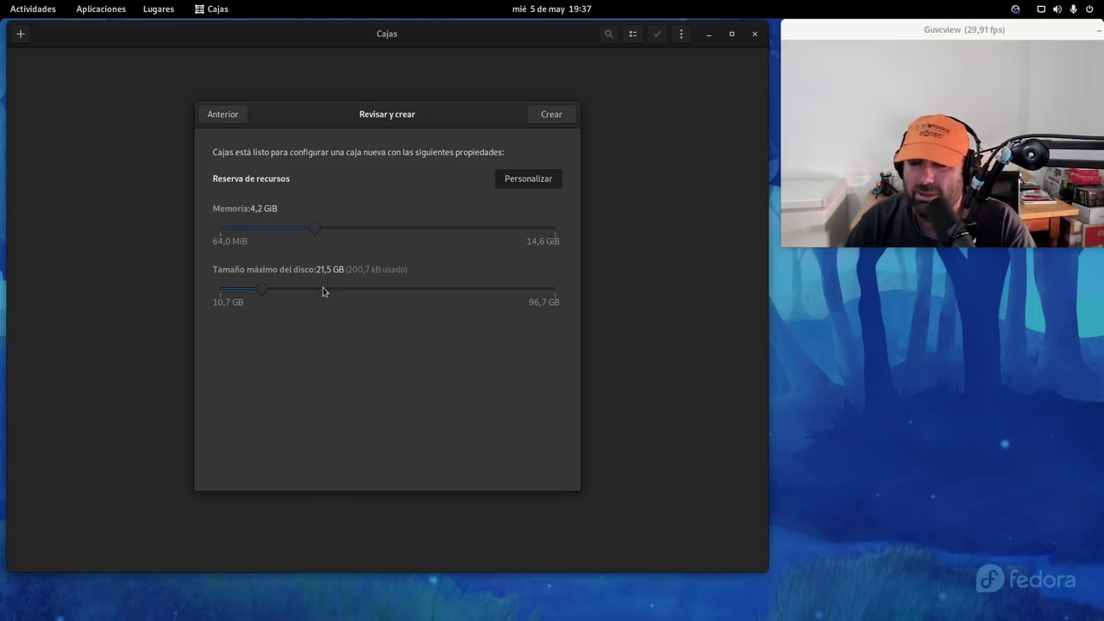
pyautogui.moveTo(262, 291); pyautogui.dragTo(300, 292)
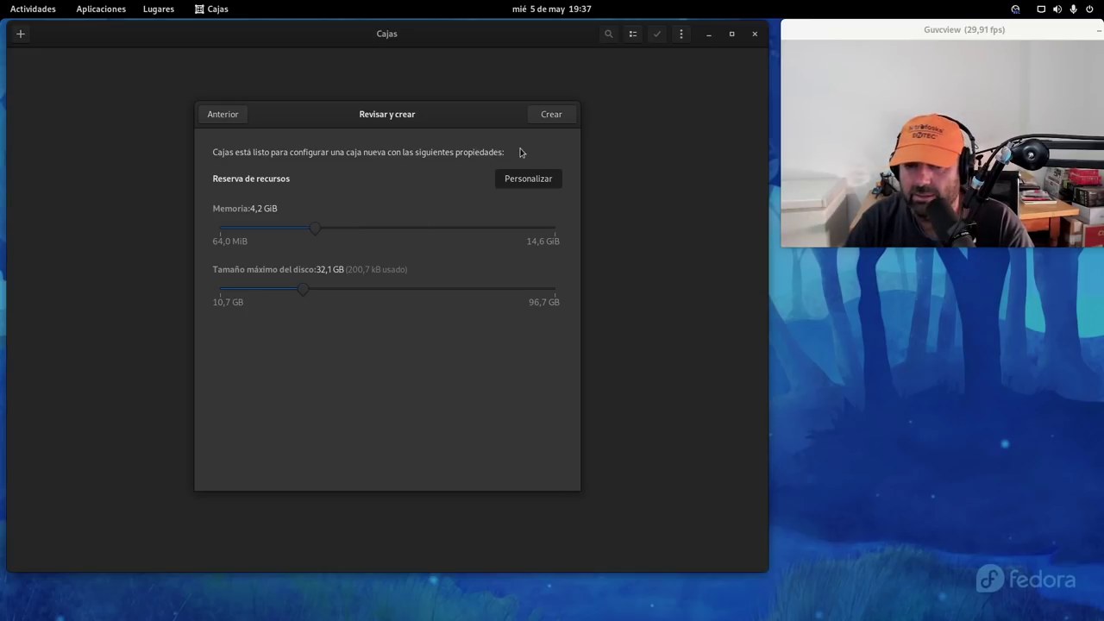
pyautogui.click(553, 117)
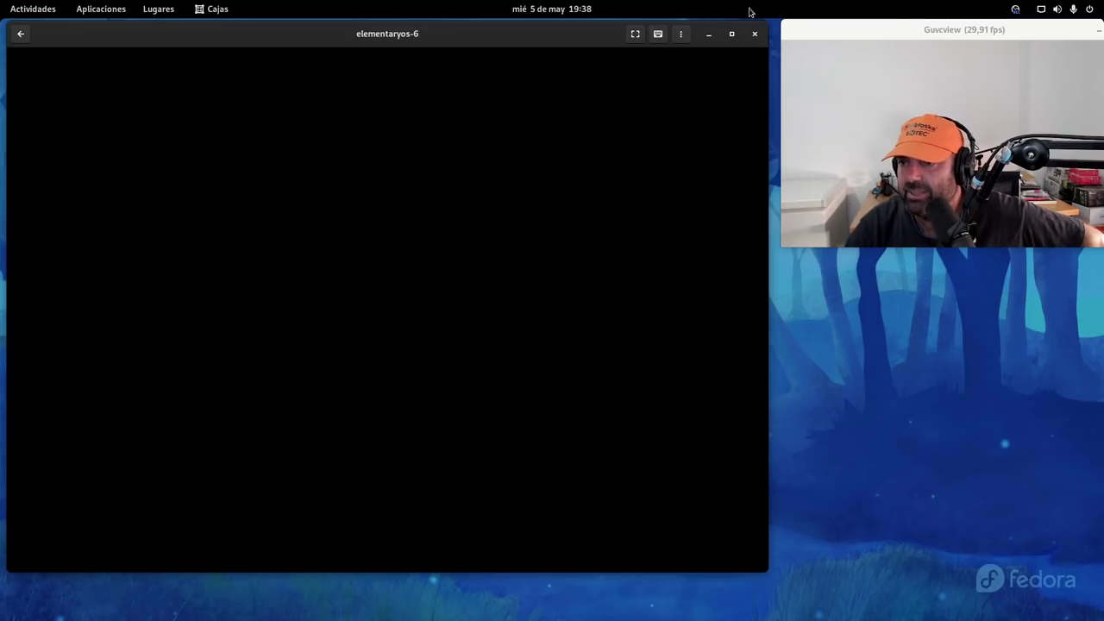
# Set the Guvcview preview to 'Siempre encima', enlarge the Boxes window, and focus the VM display
pyautogui.rightClick(901, 29)
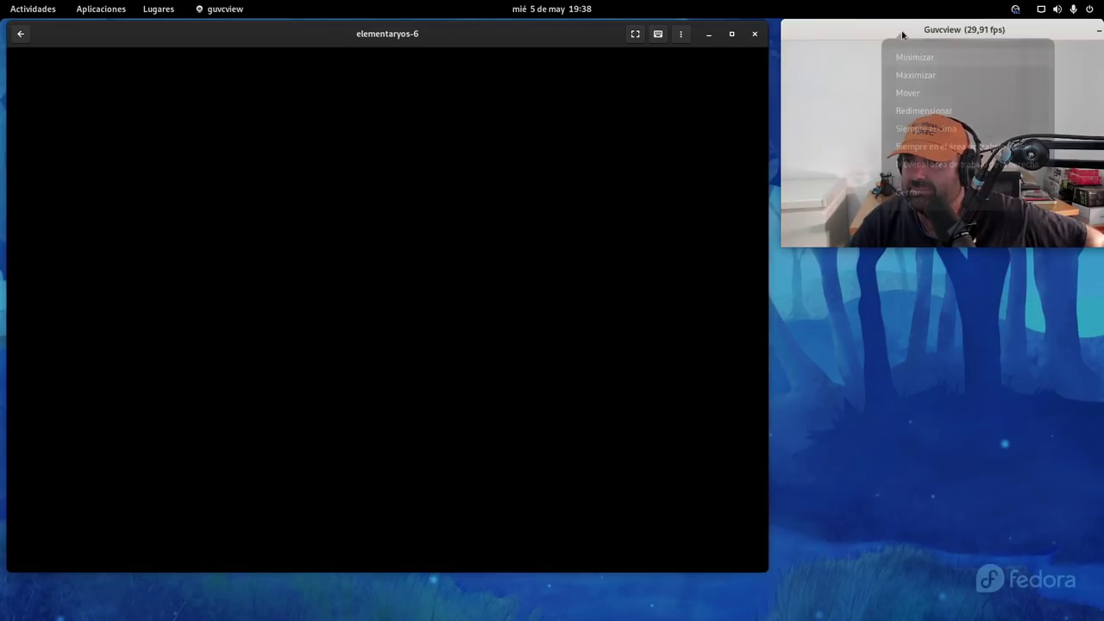
pyautogui.click(948, 134)
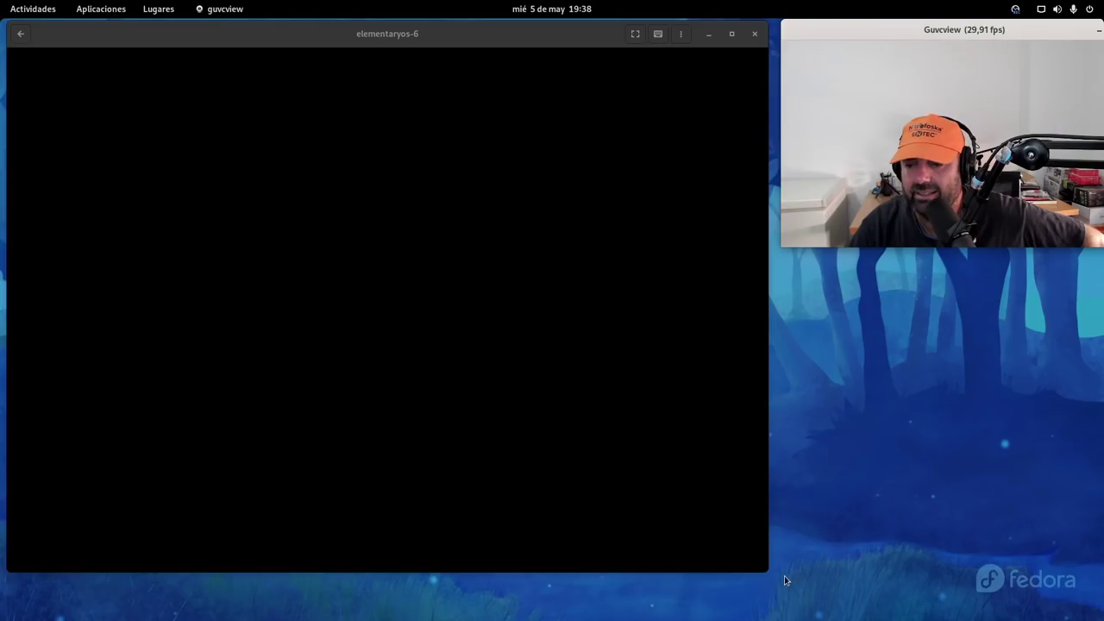
pyautogui.moveTo(768, 572); pyautogui.dragTo(892, 592)
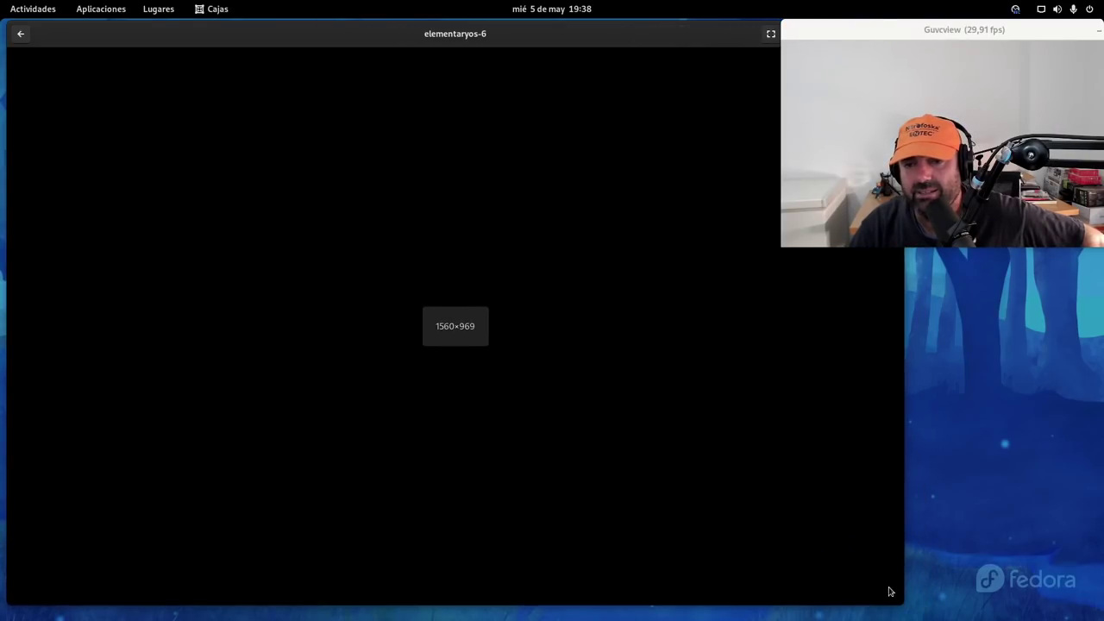
pyautogui.click(420, 284)
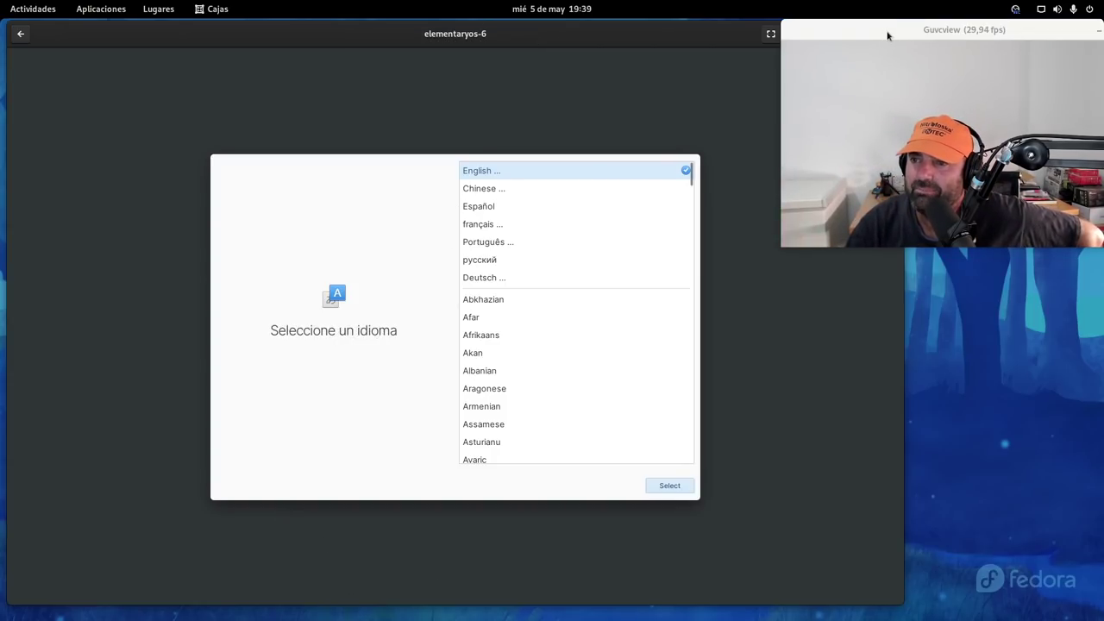
# Move the camera preview aside and select Español as the installer language
pyautogui.moveTo(885, 33); pyautogui.dragTo(947, 140)
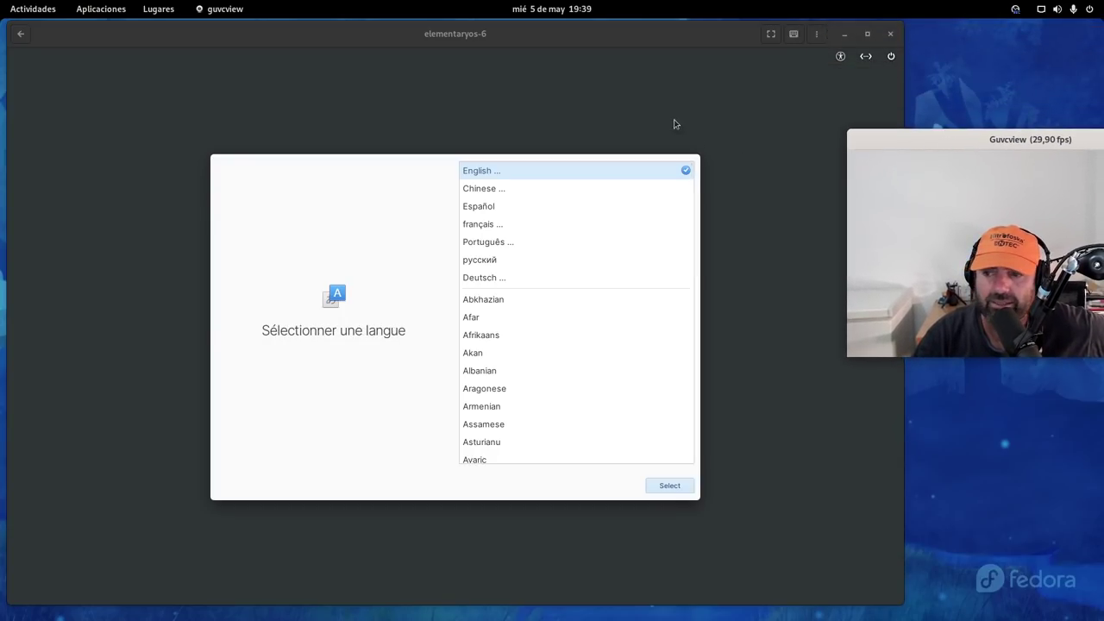
pyautogui.moveTo(528, 31); pyautogui.dragTo(531, 28)
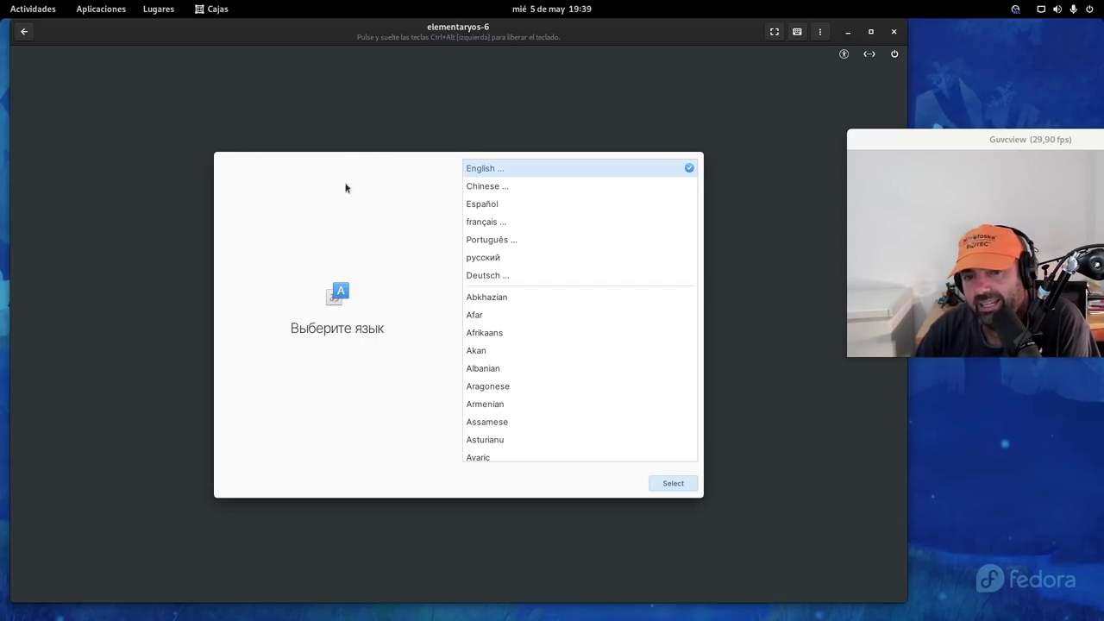
pyautogui.click(479, 207)
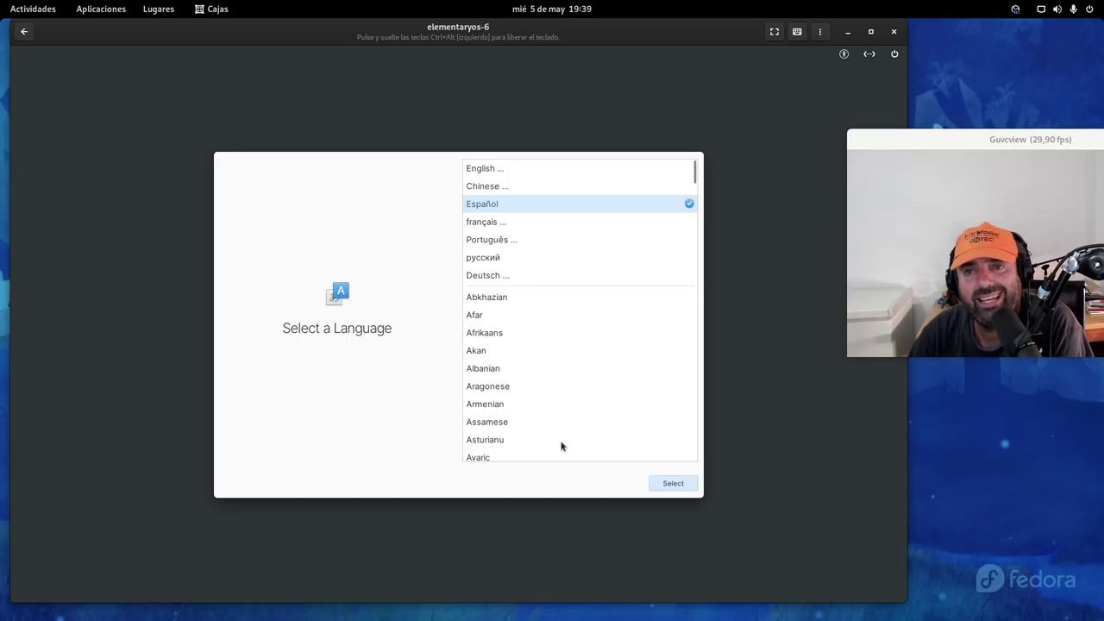
pyautogui.click(675, 484)
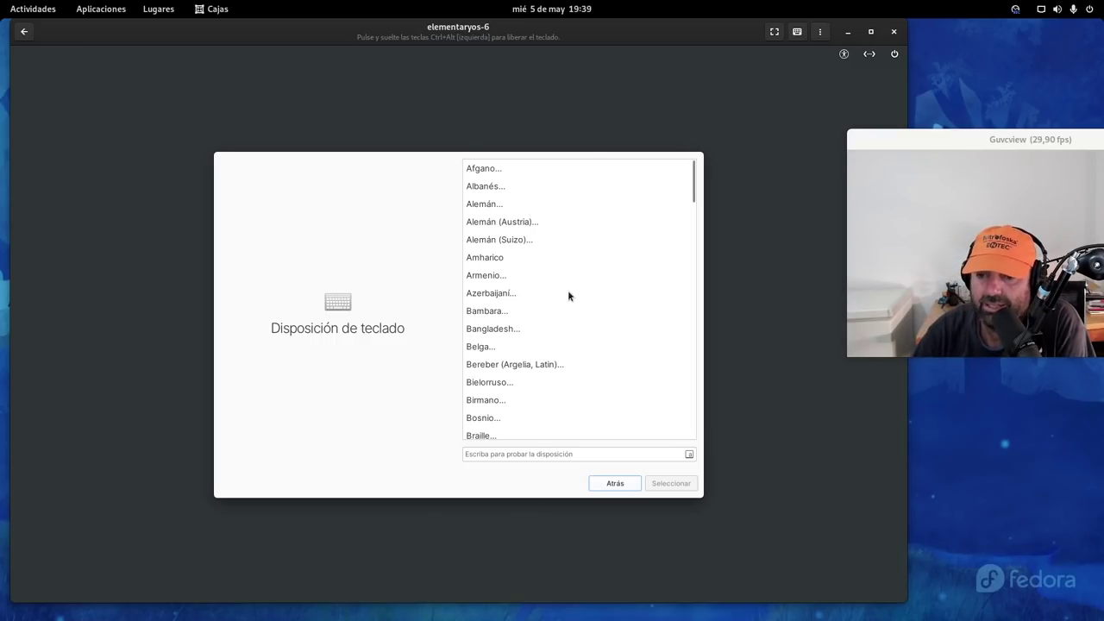
# Choose the Español keyboard layout with the Predeterminado variant
pyautogui.scroll(-5, 568, 296)
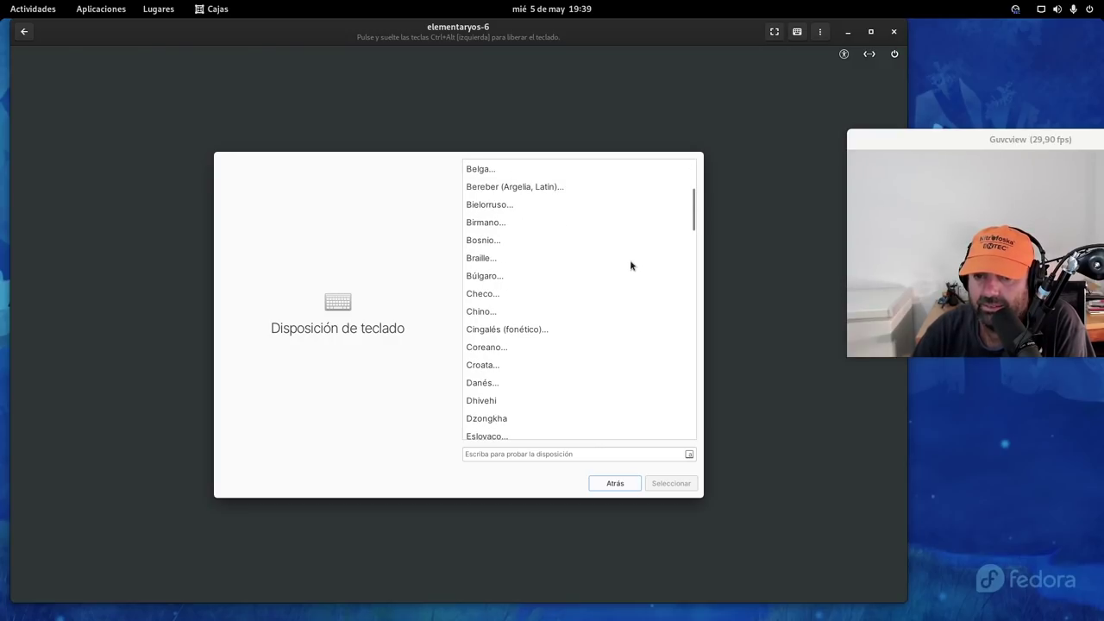
pyautogui.scroll(3, 631, 265)
pyautogui.scroll(1, 630, 265)
pyautogui.scroll(-5, 596, 302)
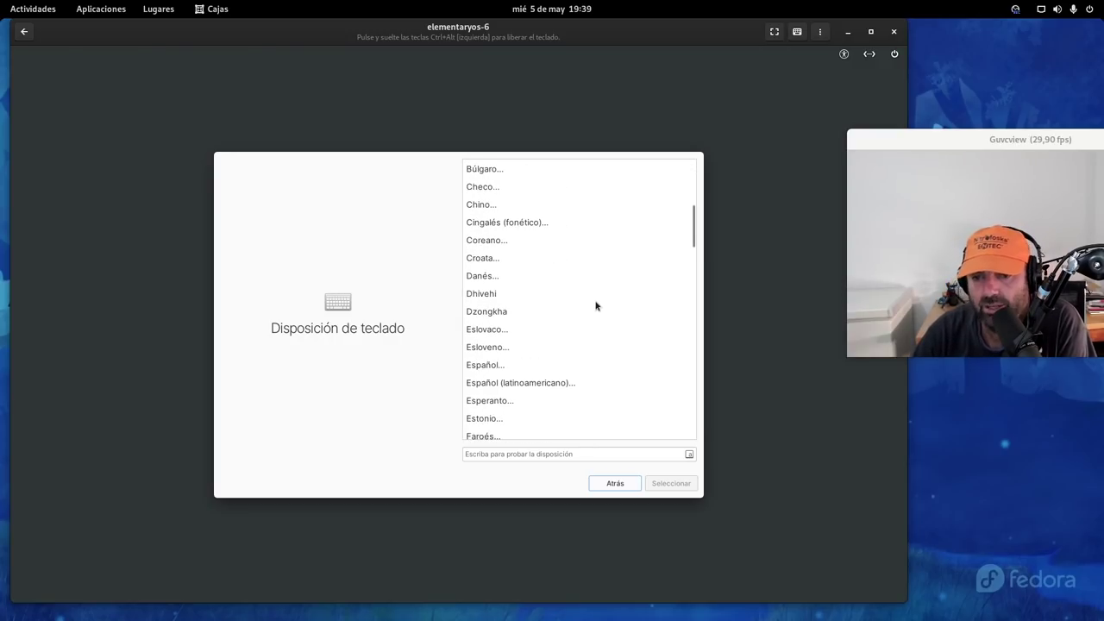
pyautogui.click(499, 366)
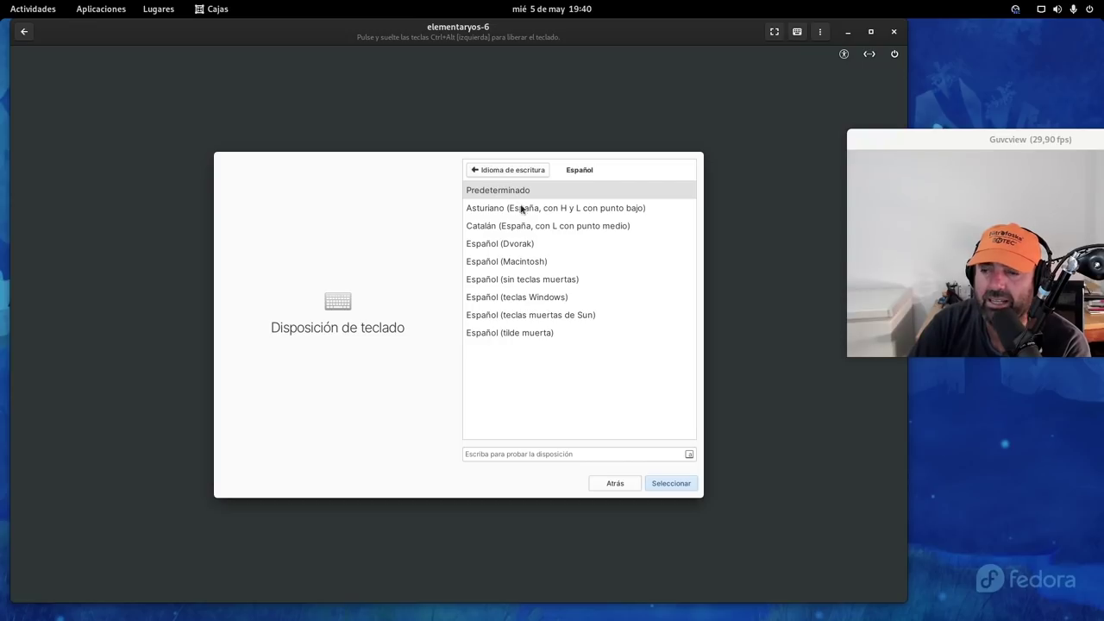
pyautogui.click(666, 484)
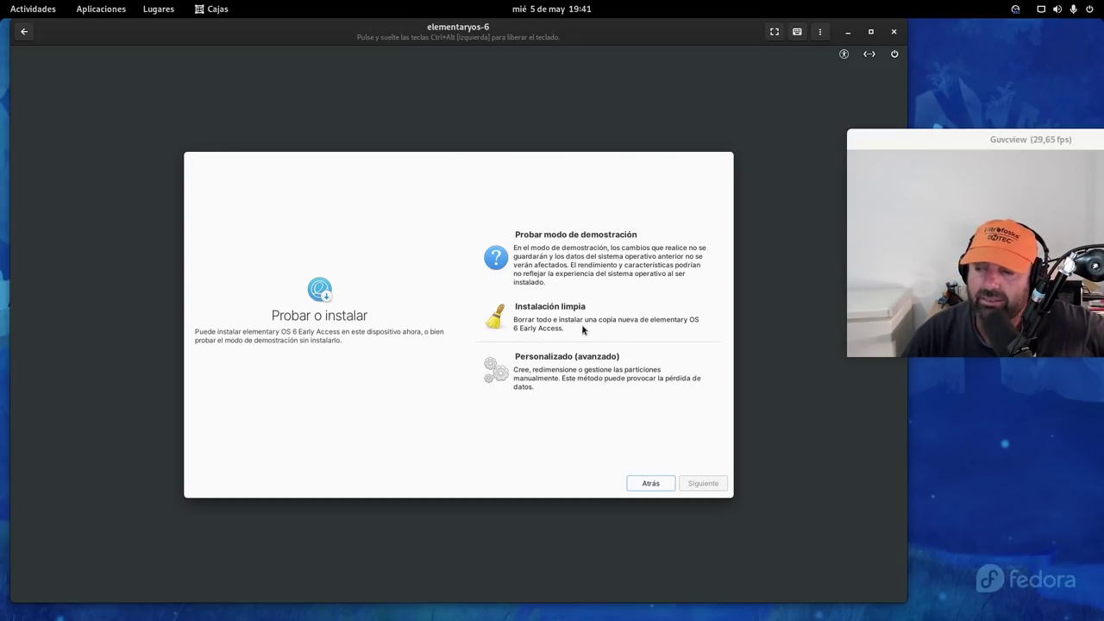
# Choose 'Instalación limpia' and erase the ATA QEMU HARDDISK to install elementary OS
pyautogui.click(592, 329)
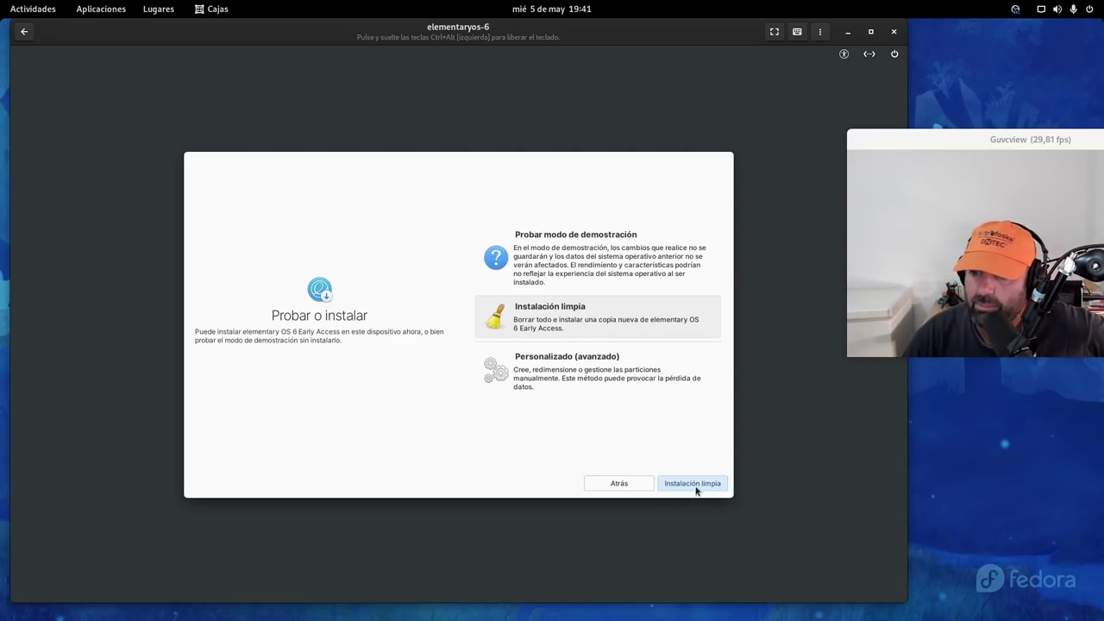
pyautogui.click(695, 486)
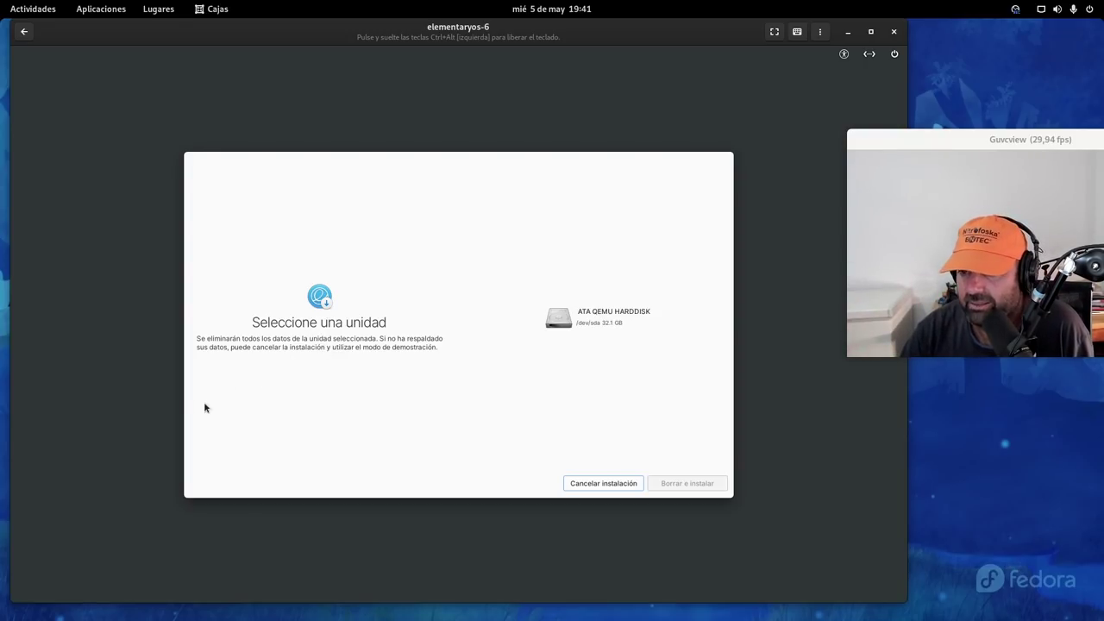
pyautogui.click(585, 313)
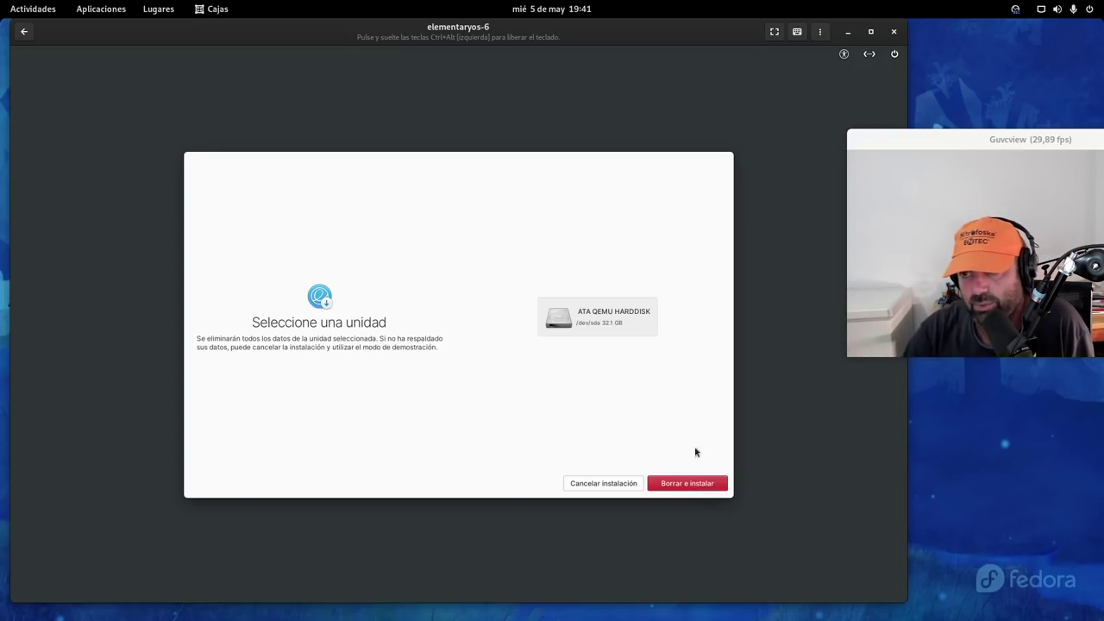
pyautogui.click(708, 486)
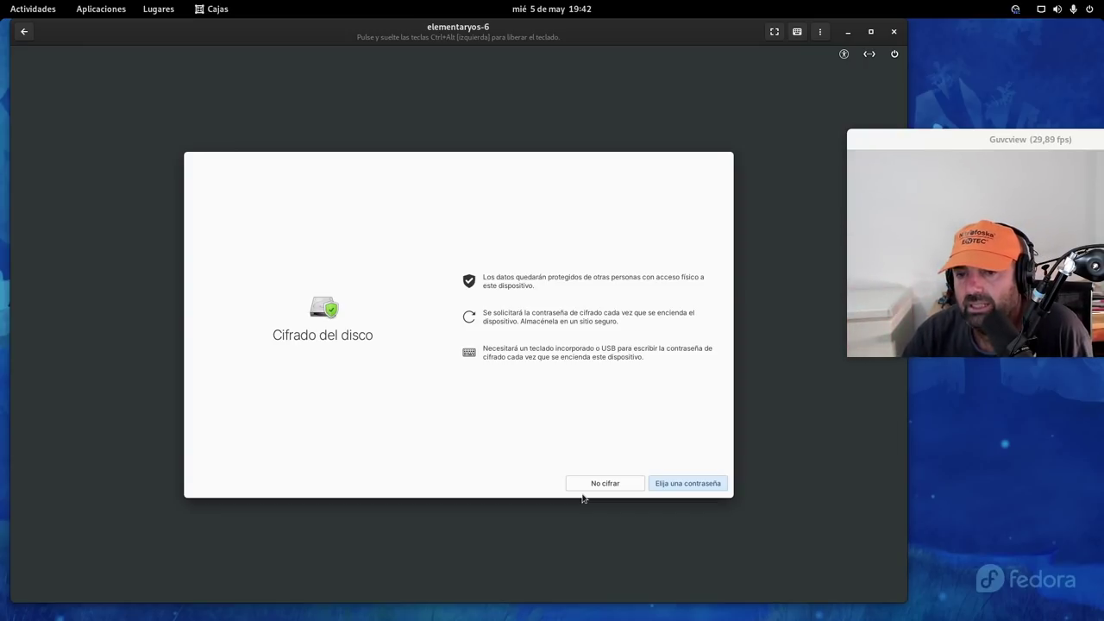
# Choose 'No cifrar' to skip disk encryption and let the installation run
pyautogui.click(608, 485)
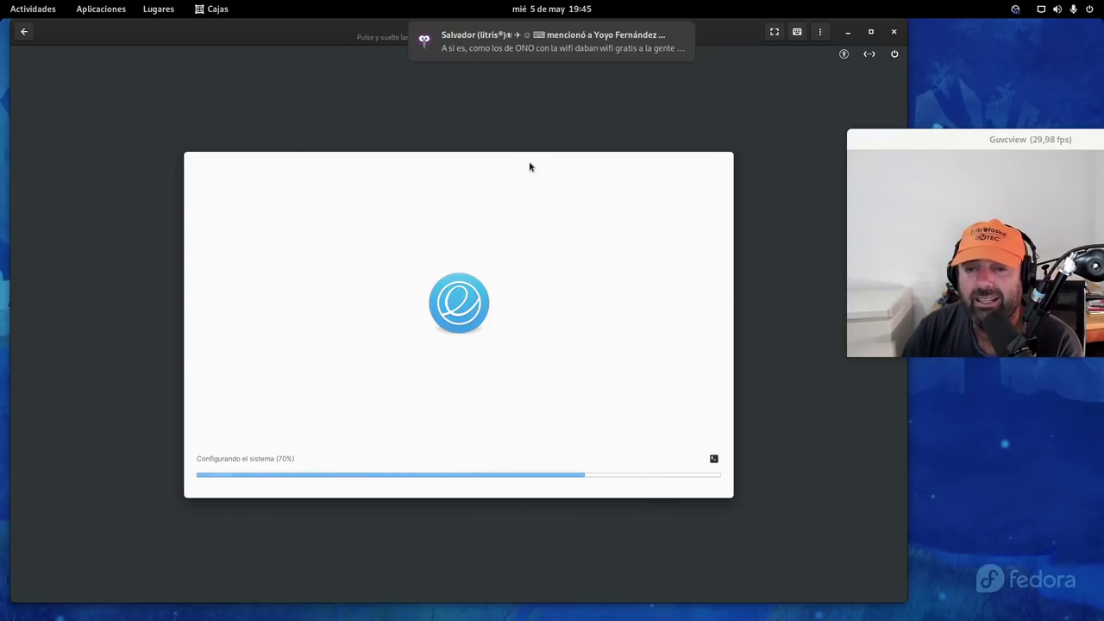
# Bring up the Activities overview while the installer configures the system at 70%
pyautogui.moveTo(1, 1)
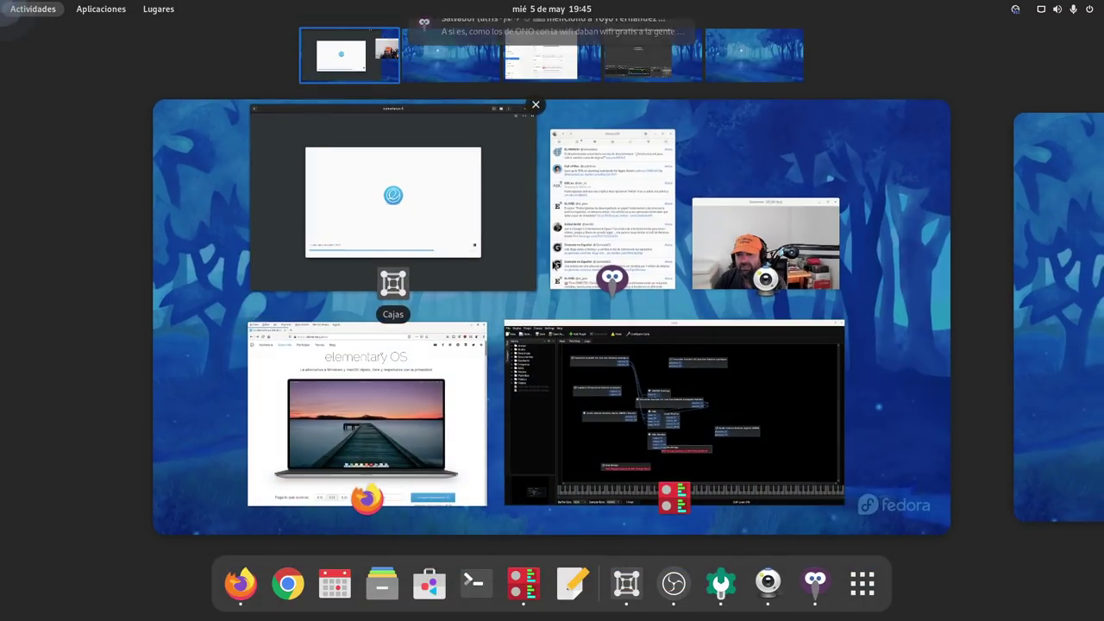
pyautogui.click(613, 190)
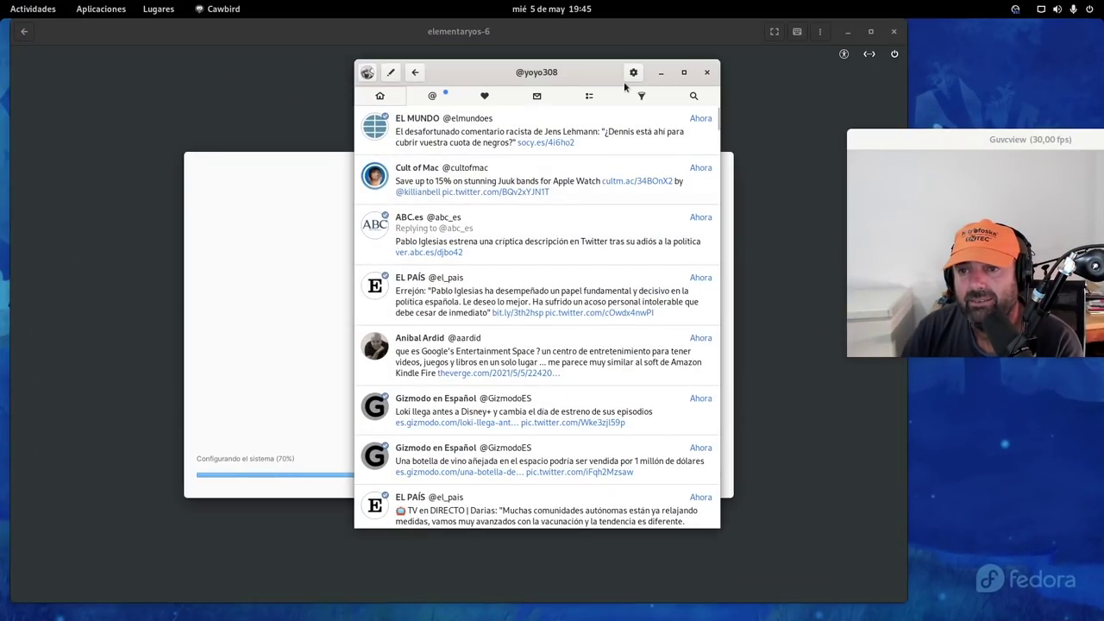
pyautogui.click(633, 72)
pyautogui.click(640, 138)
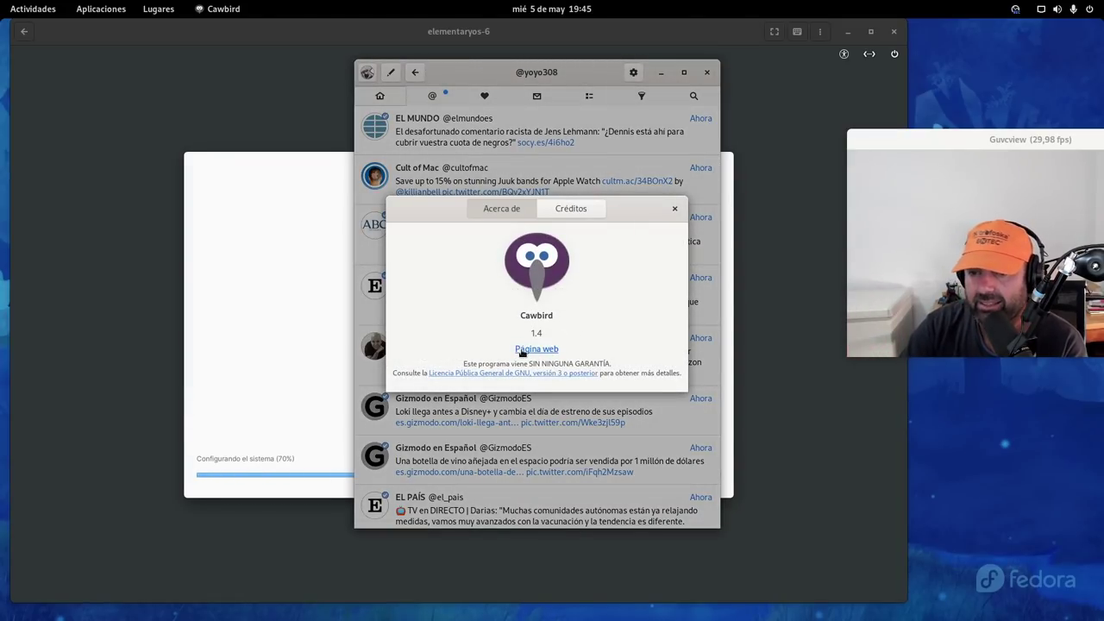
pyautogui.click(676, 211)
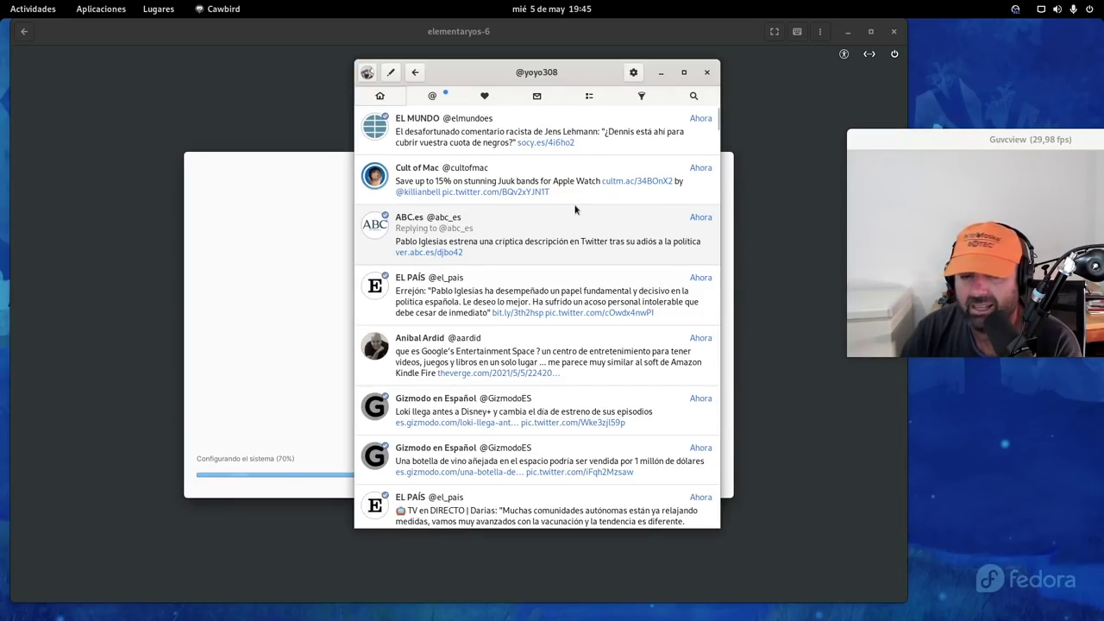
pyautogui.moveTo(514, 70); pyautogui.dragTo(326, 67)
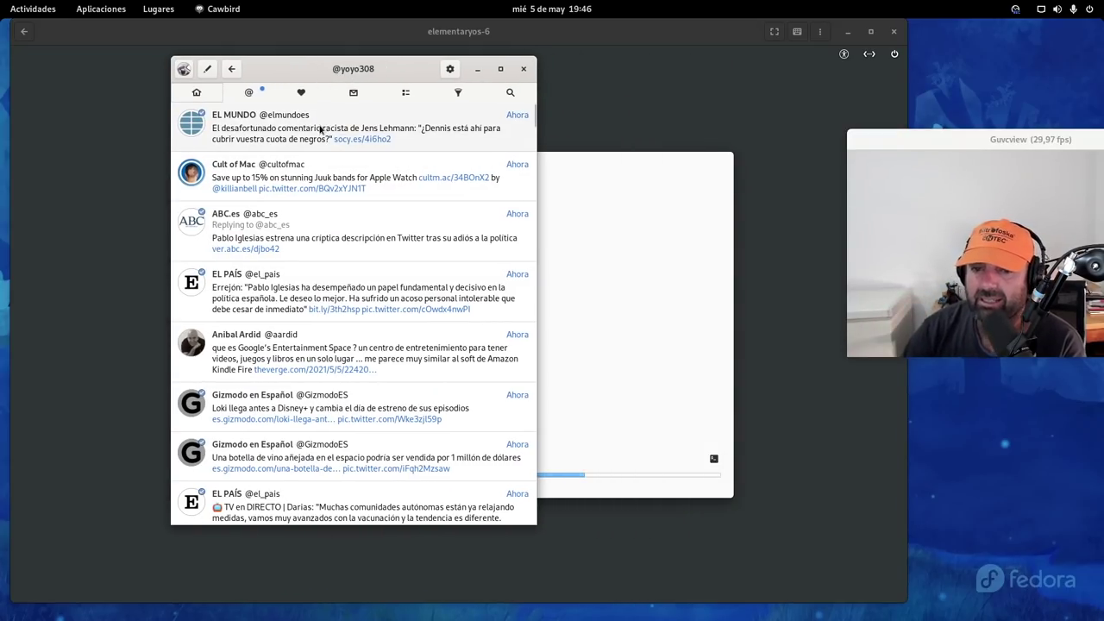
pyautogui.scroll(-5, 271, 197)
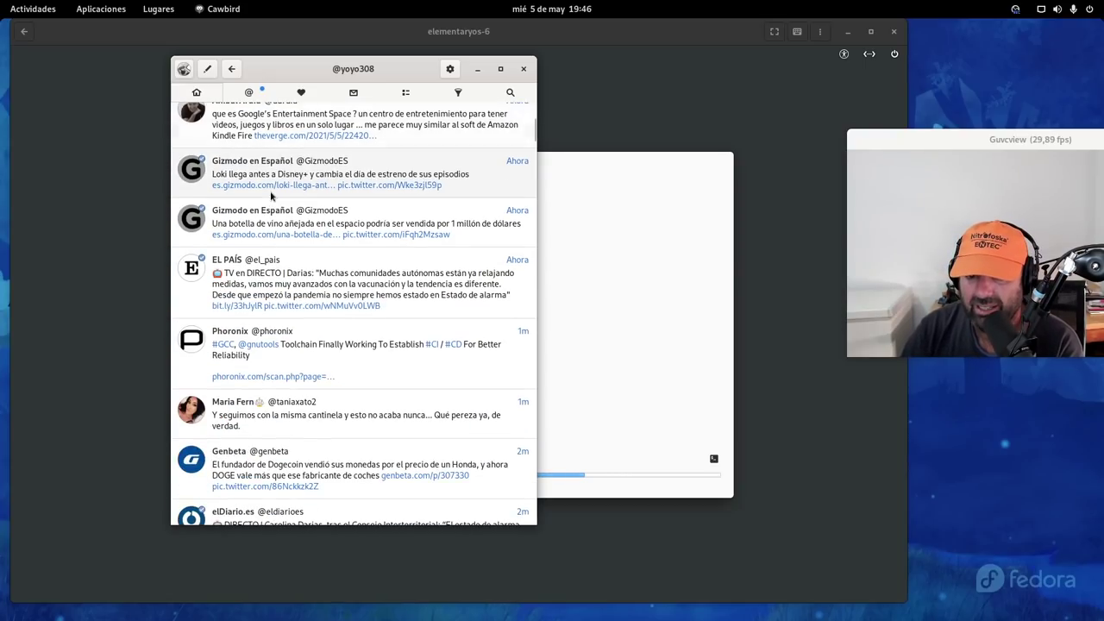
pyautogui.scroll(-15, 271, 197)
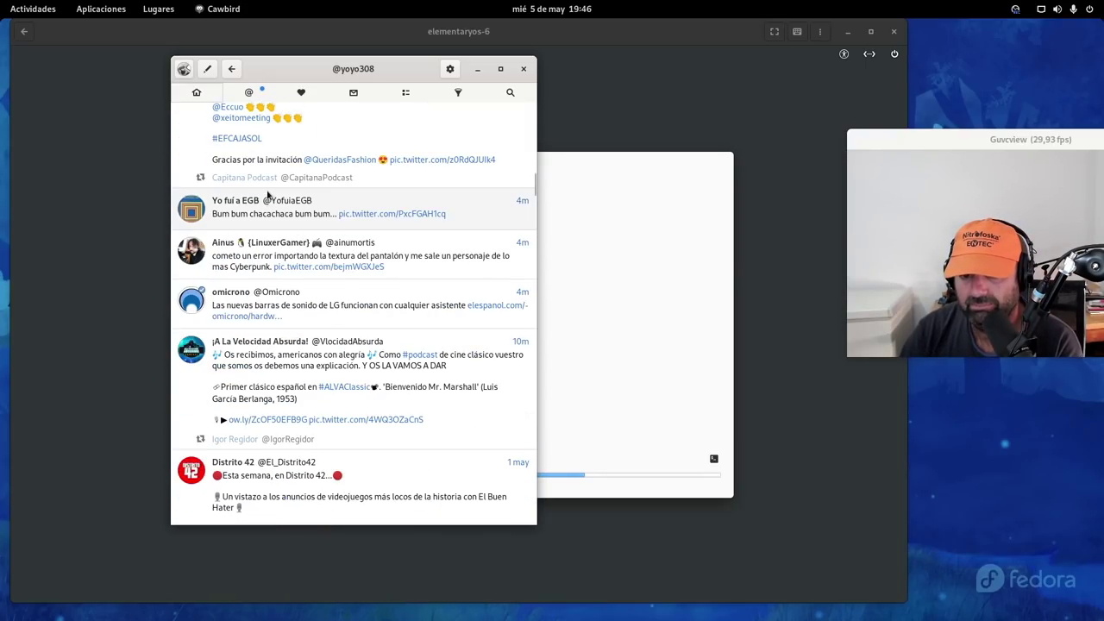
pyautogui.scroll(-3, 267, 194)
pyautogui.scroll(20, 263, 192)
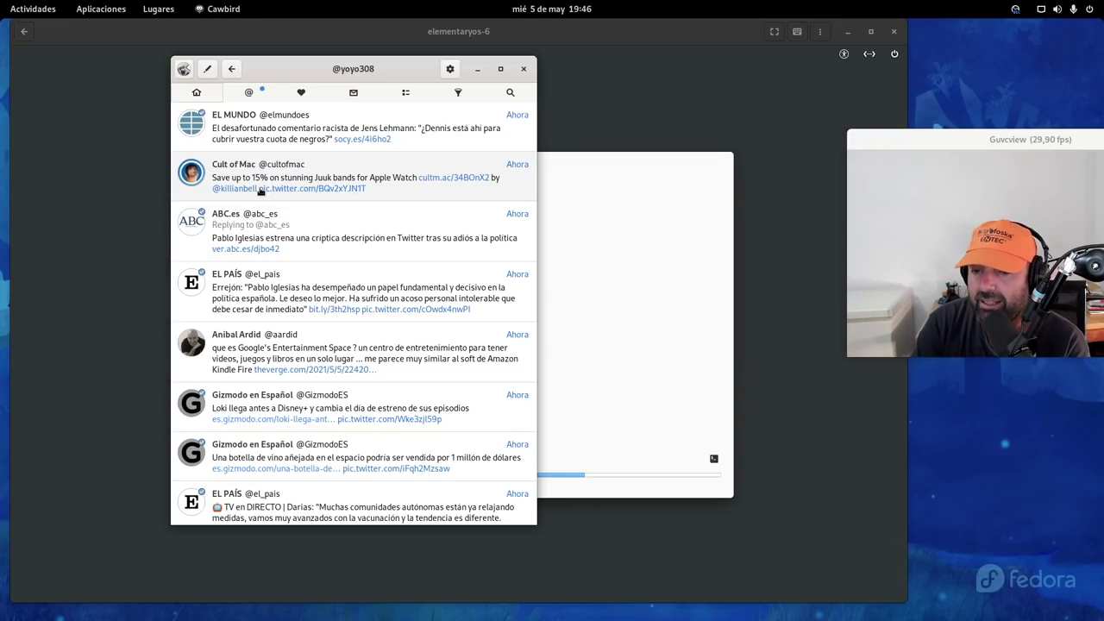
pyautogui.click(429, 347)
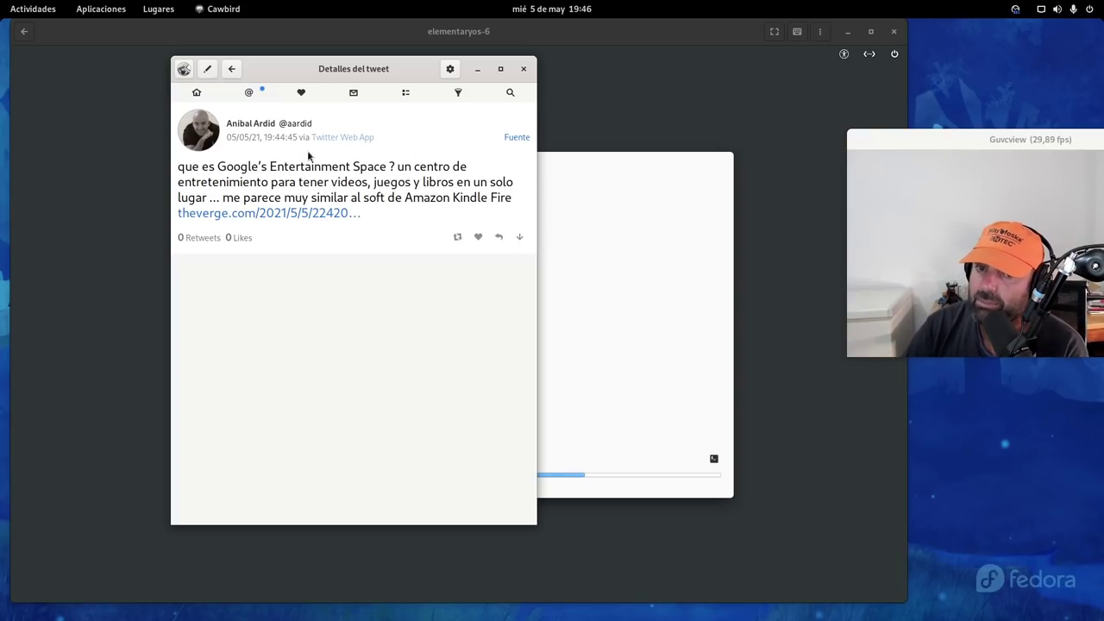
pyautogui.click(231, 69)
pyautogui.scroll(-5, 366, 320)
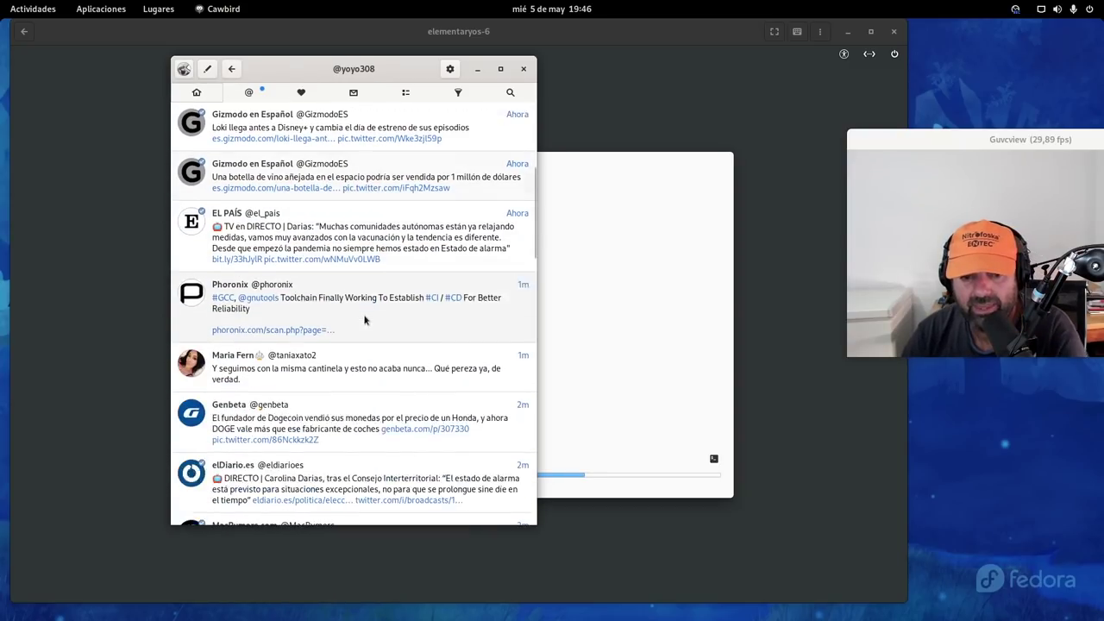
pyautogui.scroll(5, 365, 319)
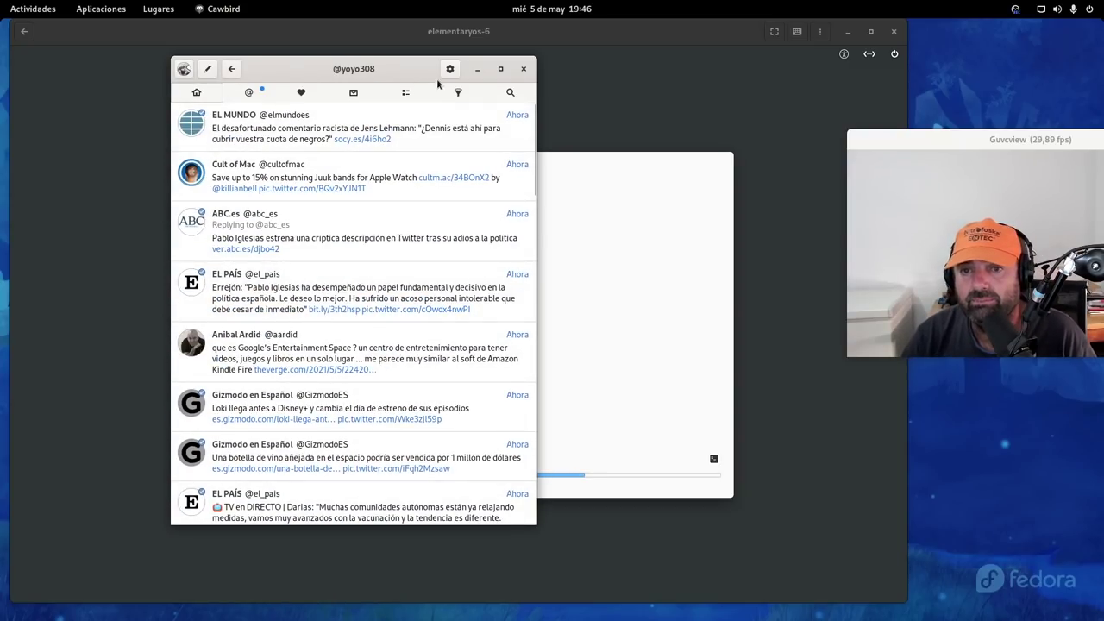
# Post the tweet 'Hola, buenas tardes, soy andaluz.' from Cawbird's compose box
pyautogui.click(208, 71)
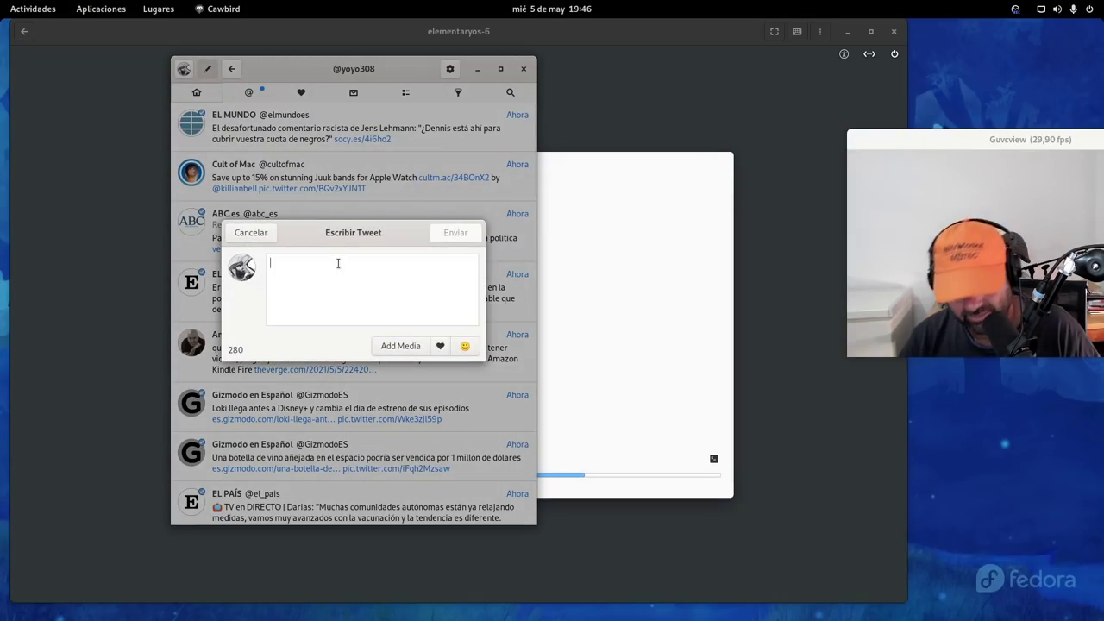
pyautogui.write('Hola,')
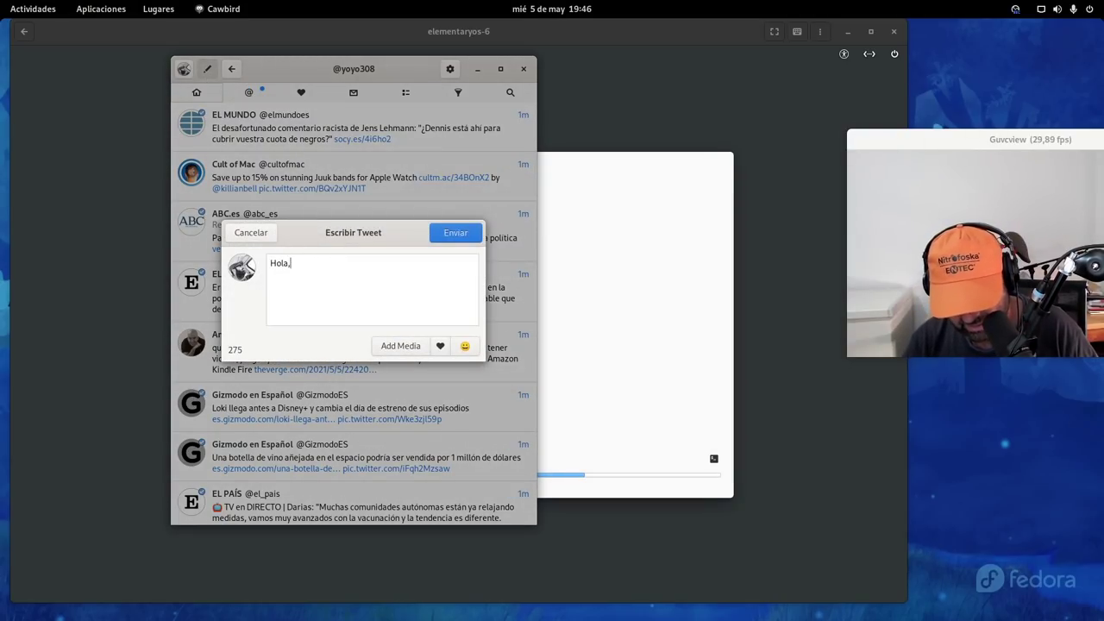
pyautogui.write(' buenas ')
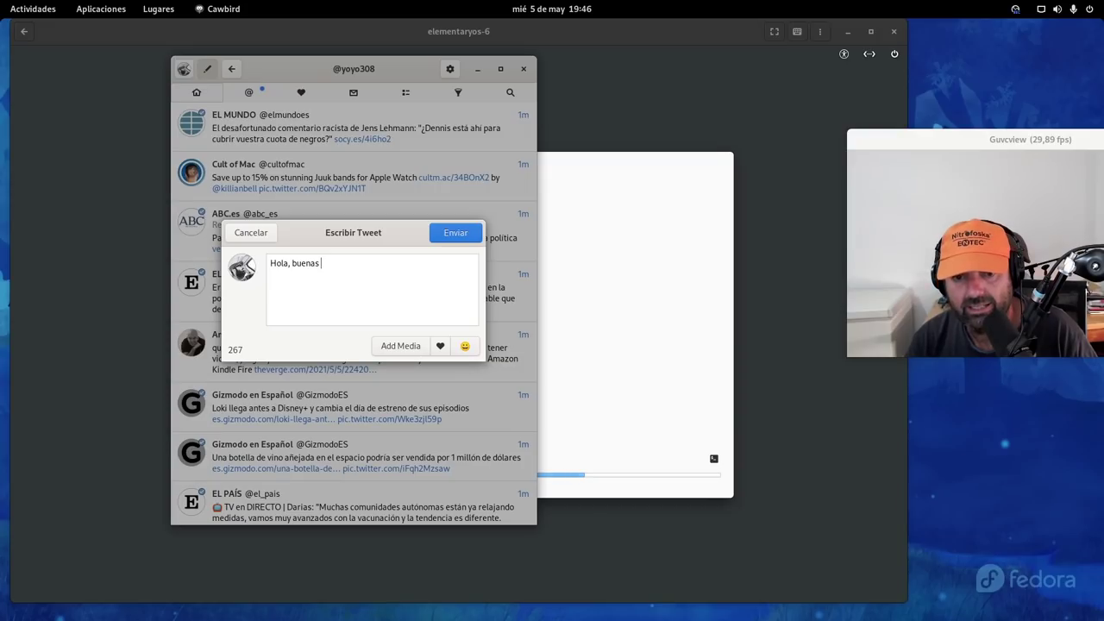
pyautogui.write('tardes')
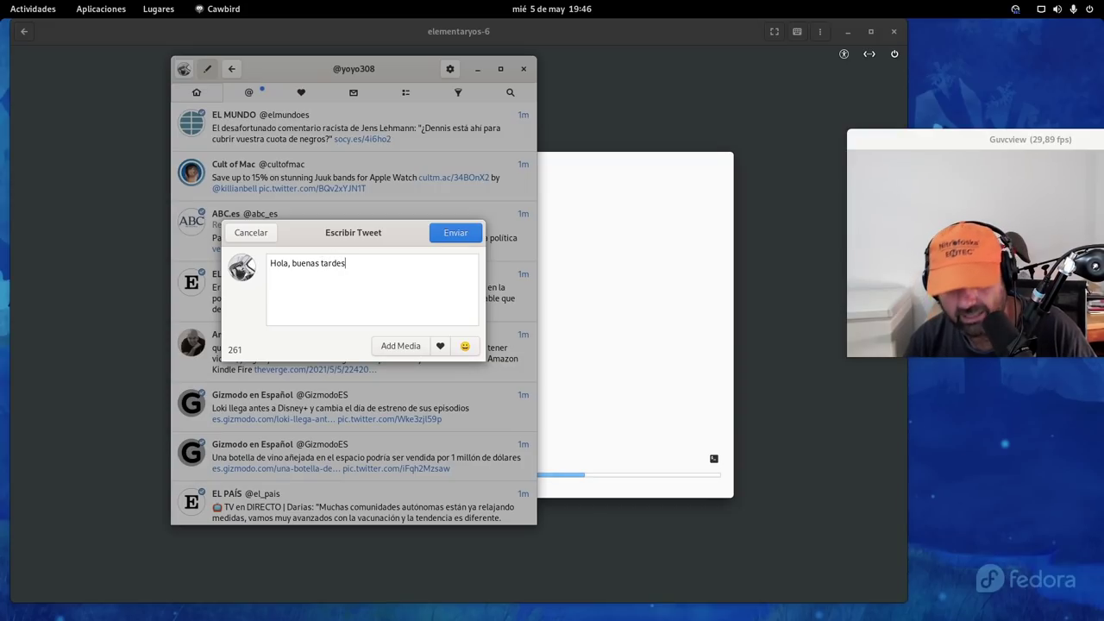
pyautogui.write(',')
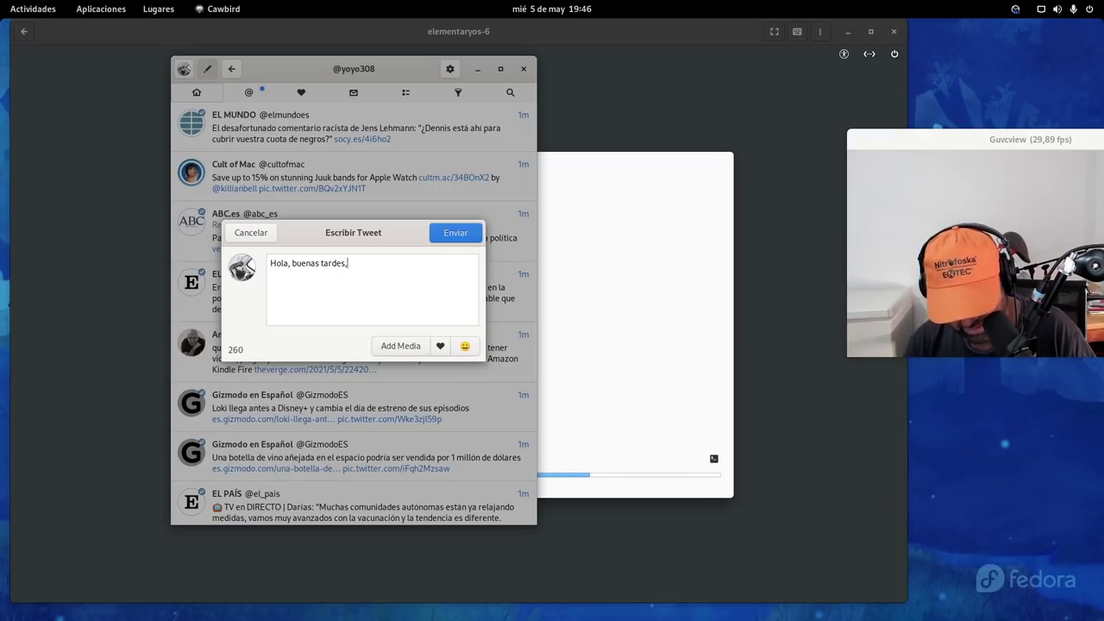
pyautogui.write(' soy andal')
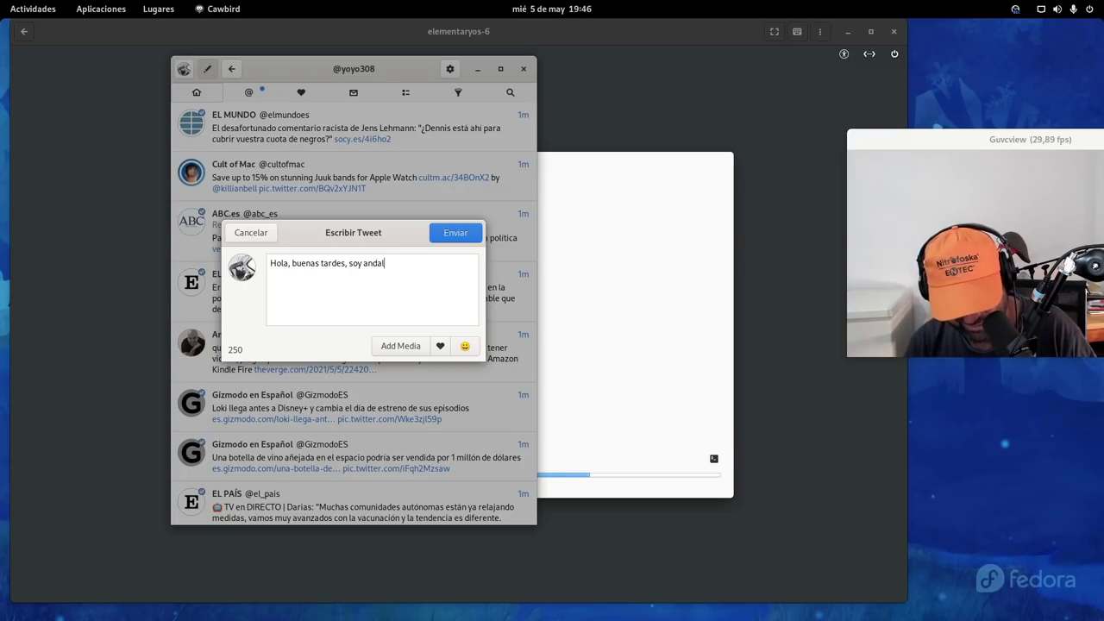
pyautogui.write('uz.')
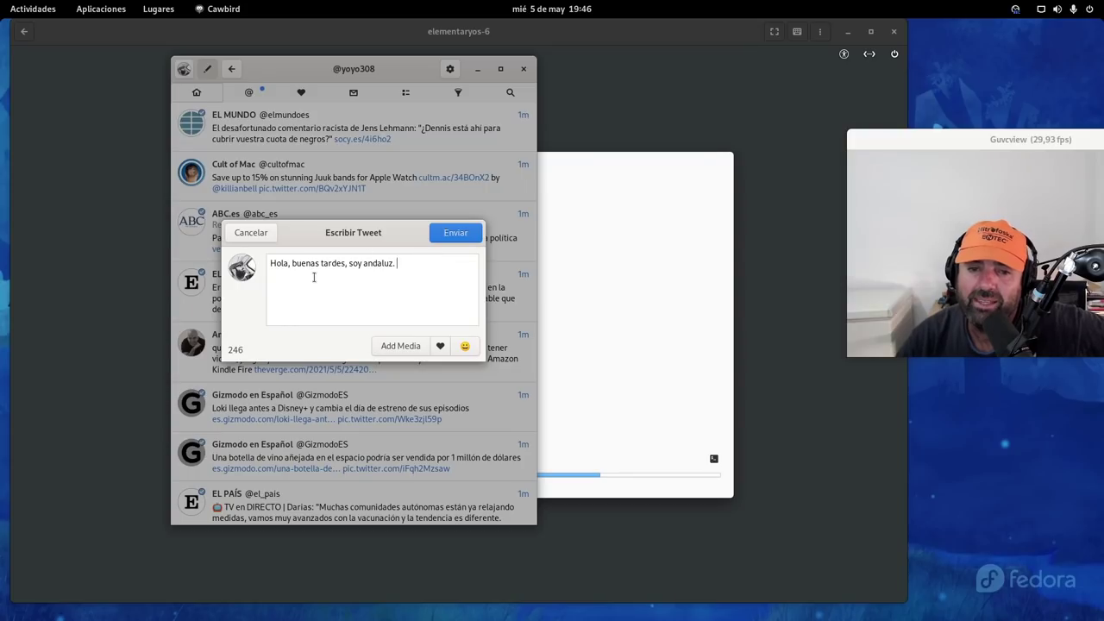
pyautogui.click(450, 233)
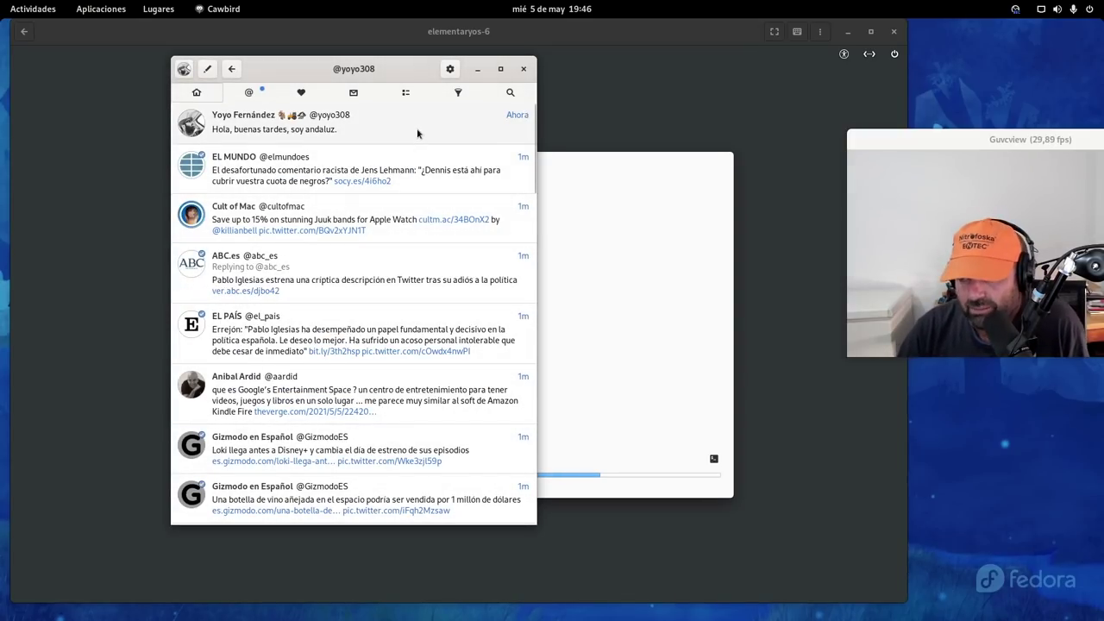
# View the new tweet's details, return to the Home timeline, and minimize Cawbird
pyautogui.click(388, 140)
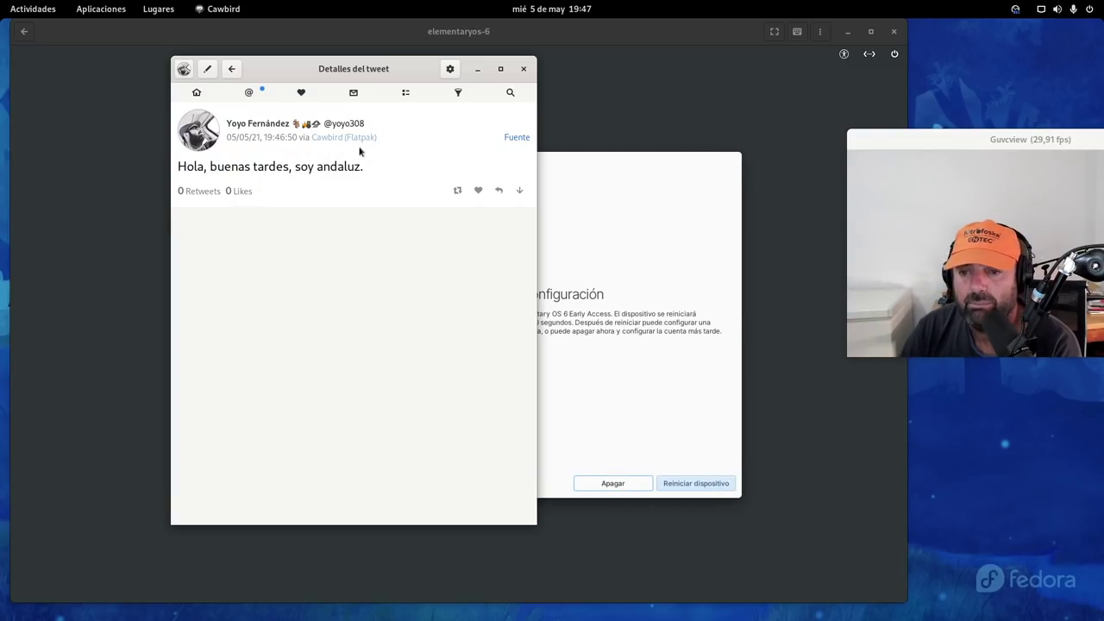
pyautogui.click(196, 92)
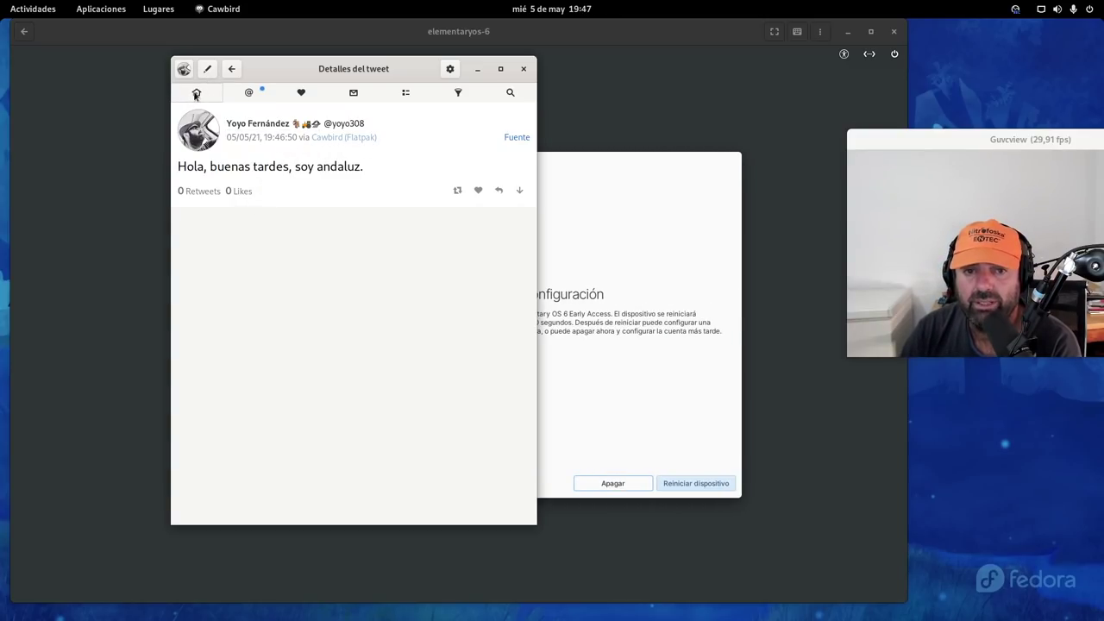
pyautogui.click(478, 68)
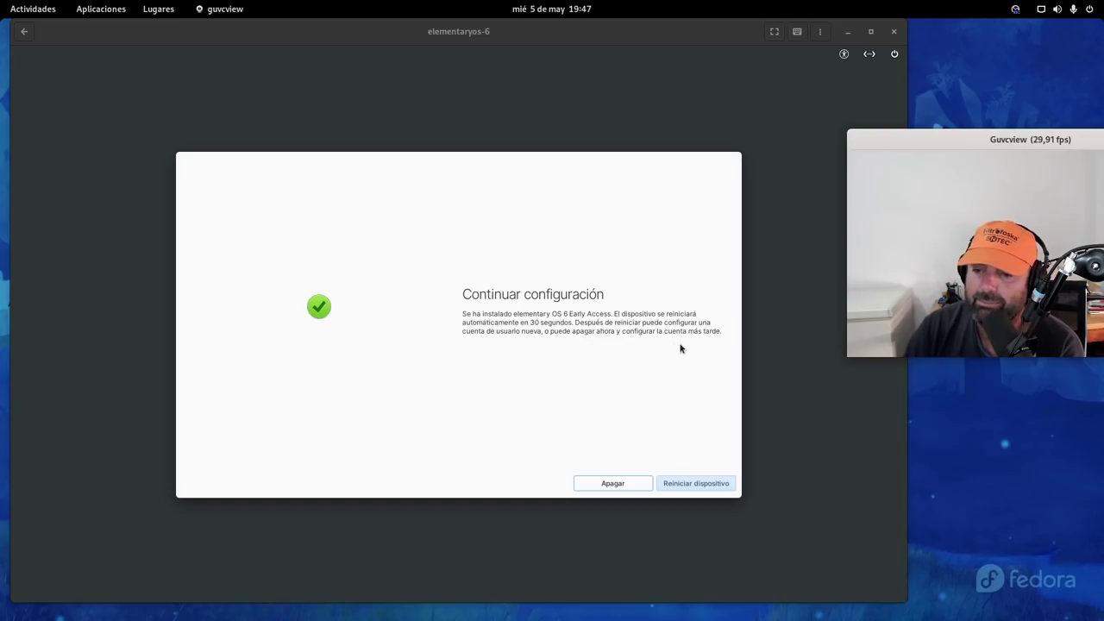
# Restart the freshly installed elementary OS machine via Reiniciar dispositivo
pyautogui.click(696, 487)
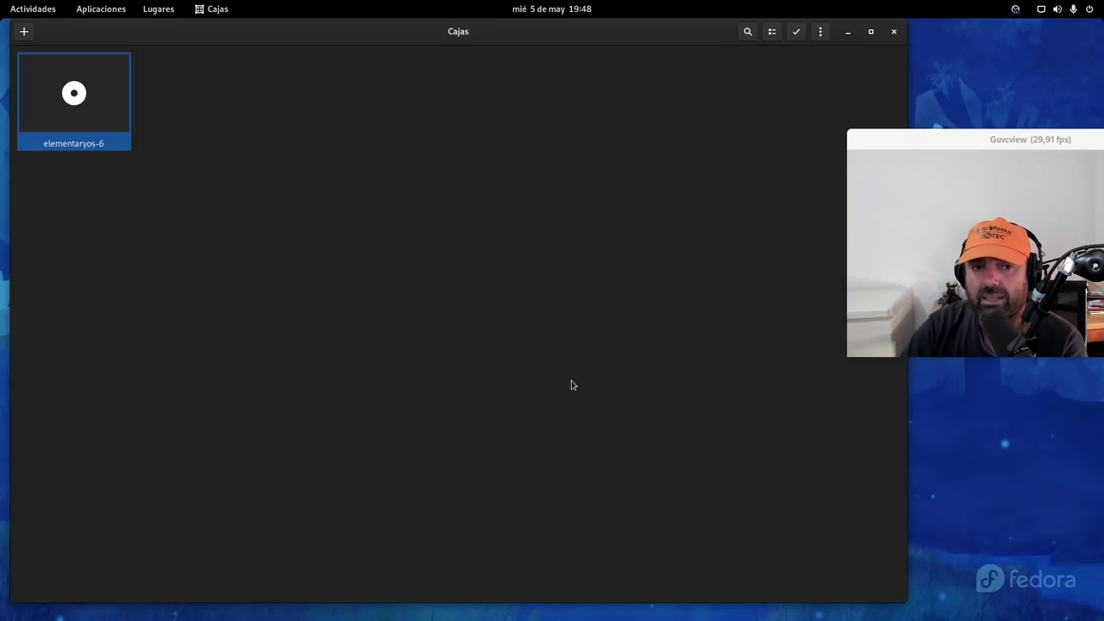
# Open a Files window from the dock and enter the Descargas folder
pyautogui.moveTo(2, 2)
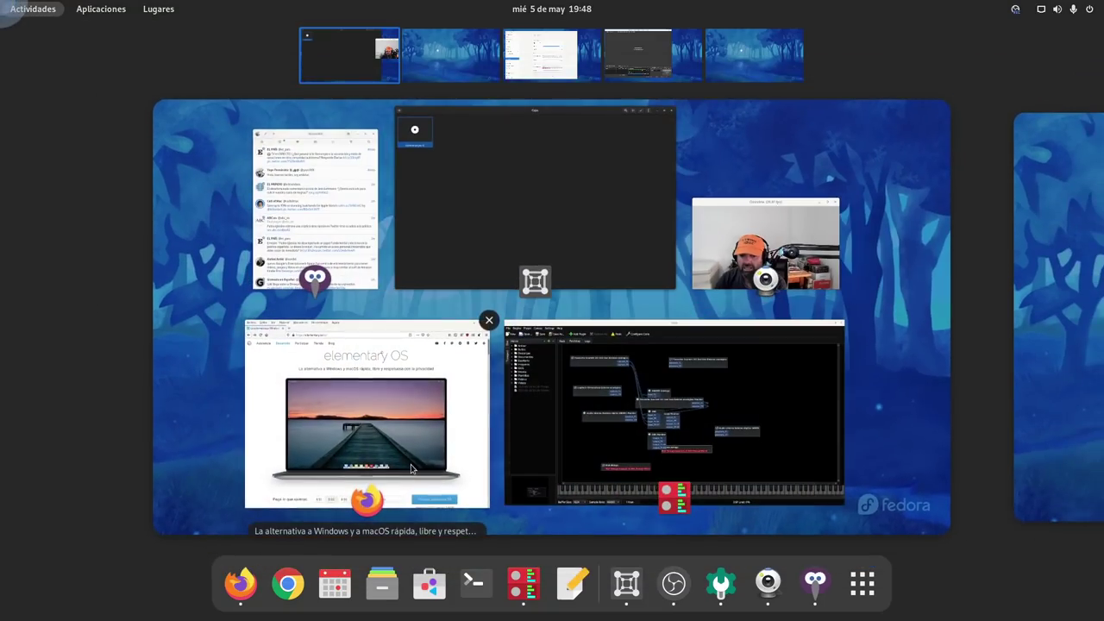
pyautogui.click(395, 582)
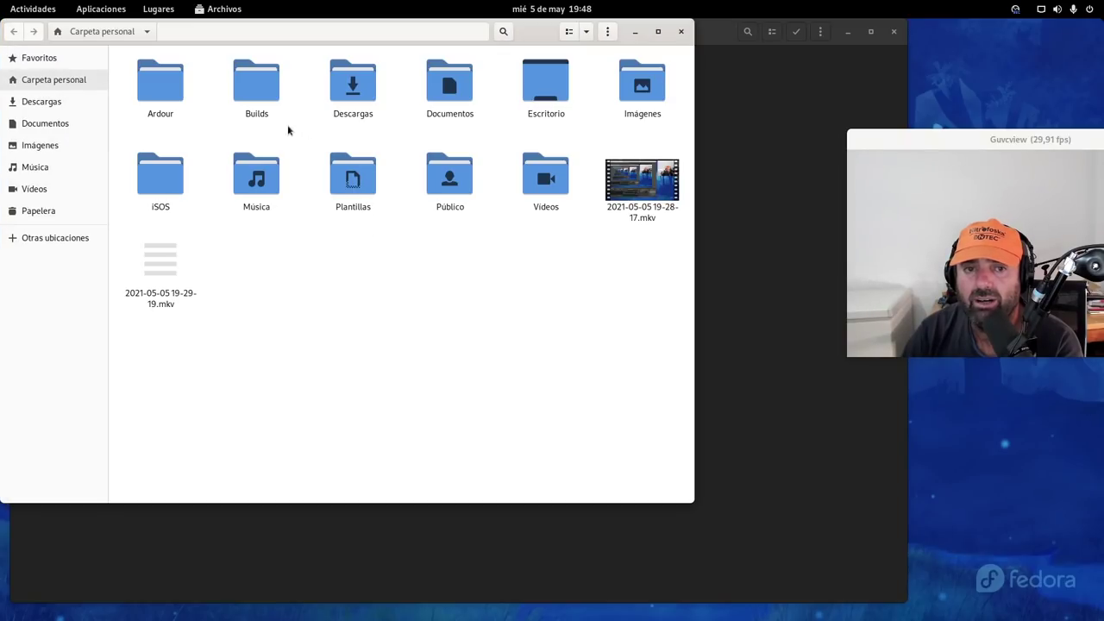
pyautogui.doubleClick(343, 95)
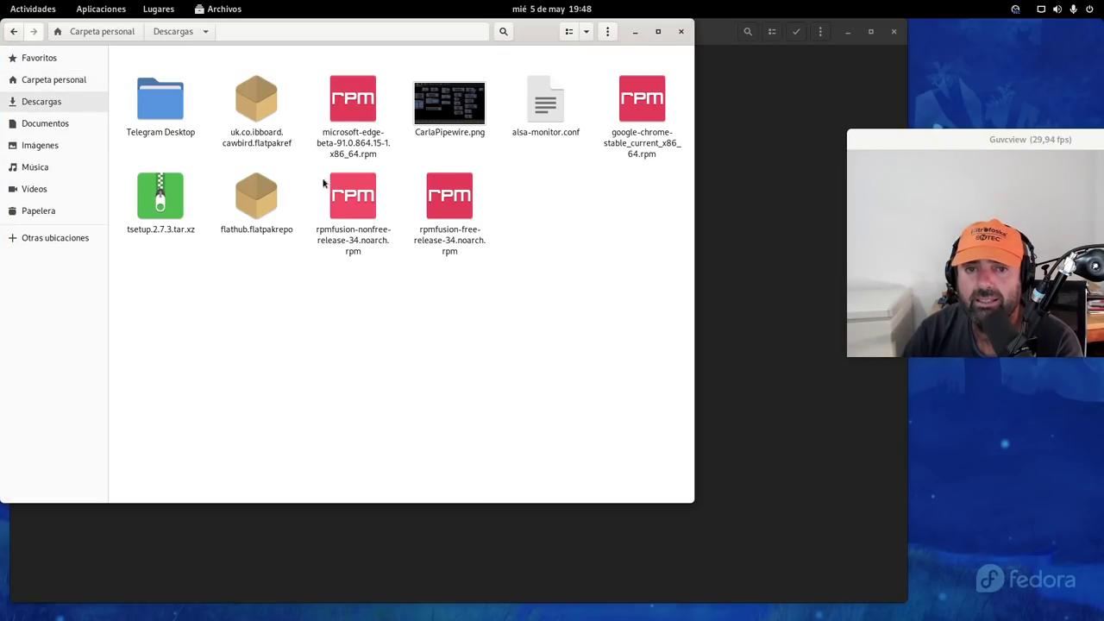
# Inspect the cawbird flatpakref's context menu, then select the microsoft-edge beta RPM
pyautogui.click(261, 109)
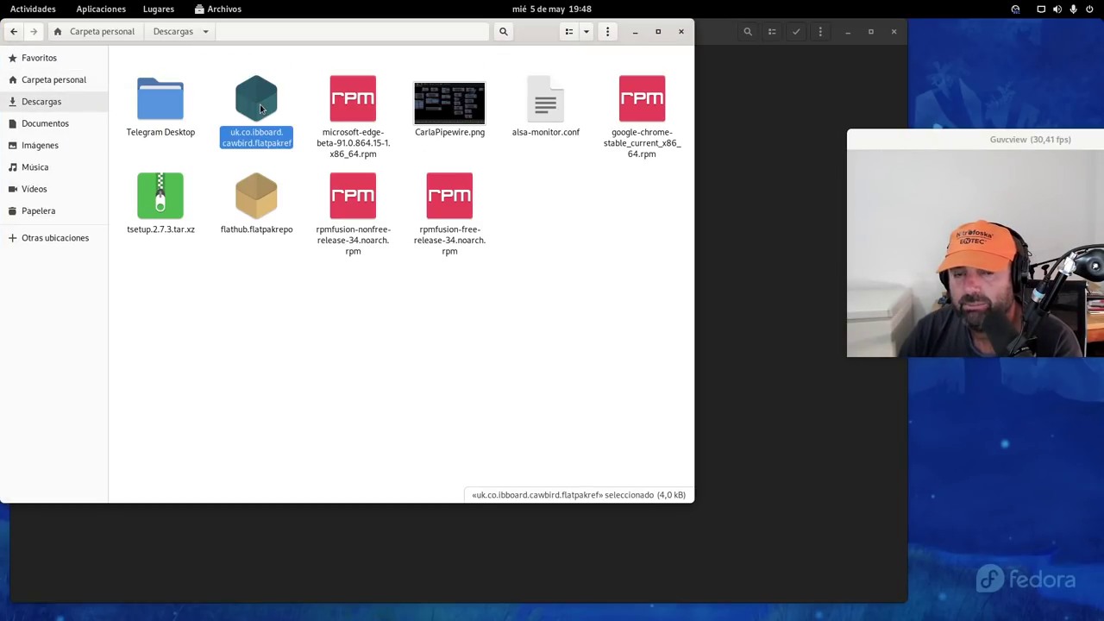
pyautogui.rightClick(261, 108)
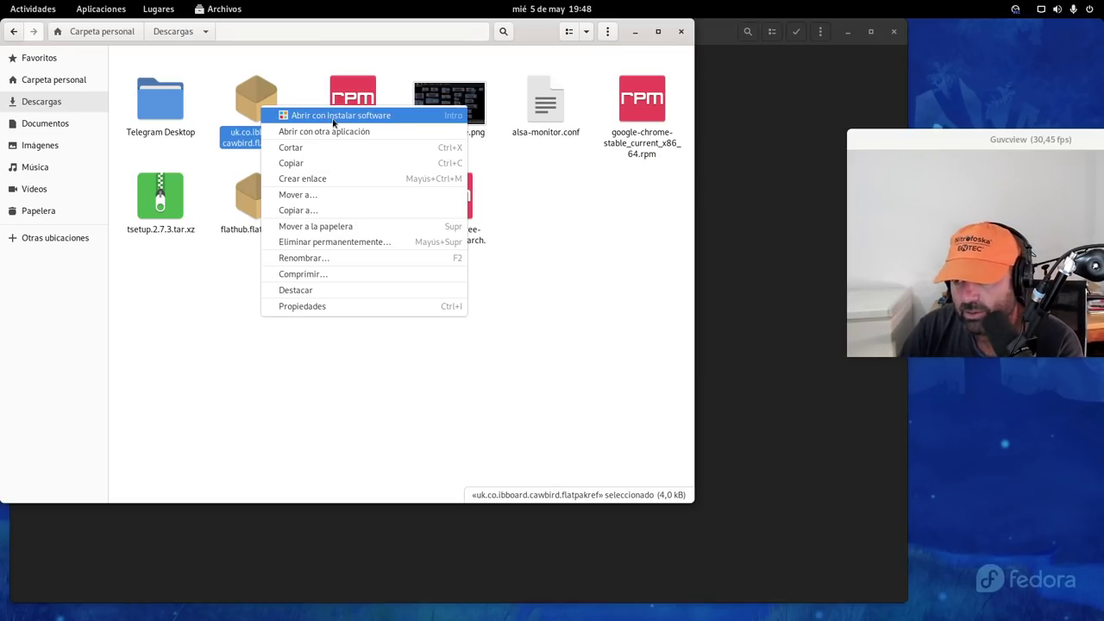
pyautogui.click(192, 382)
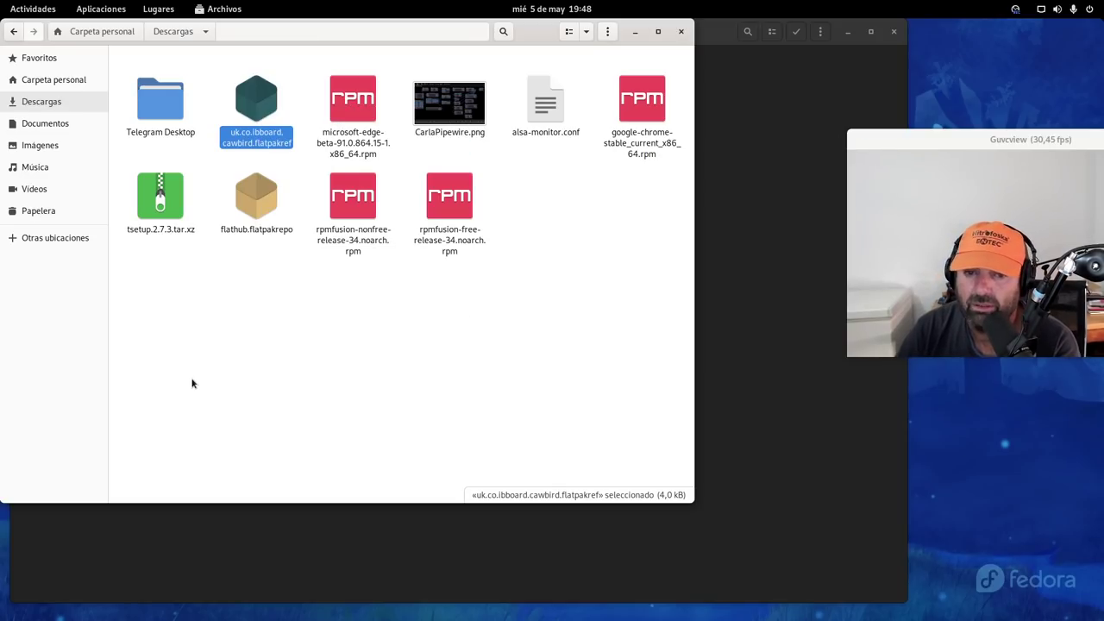
pyautogui.rightClick(260, 92)
pyautogui.click(316, 375)
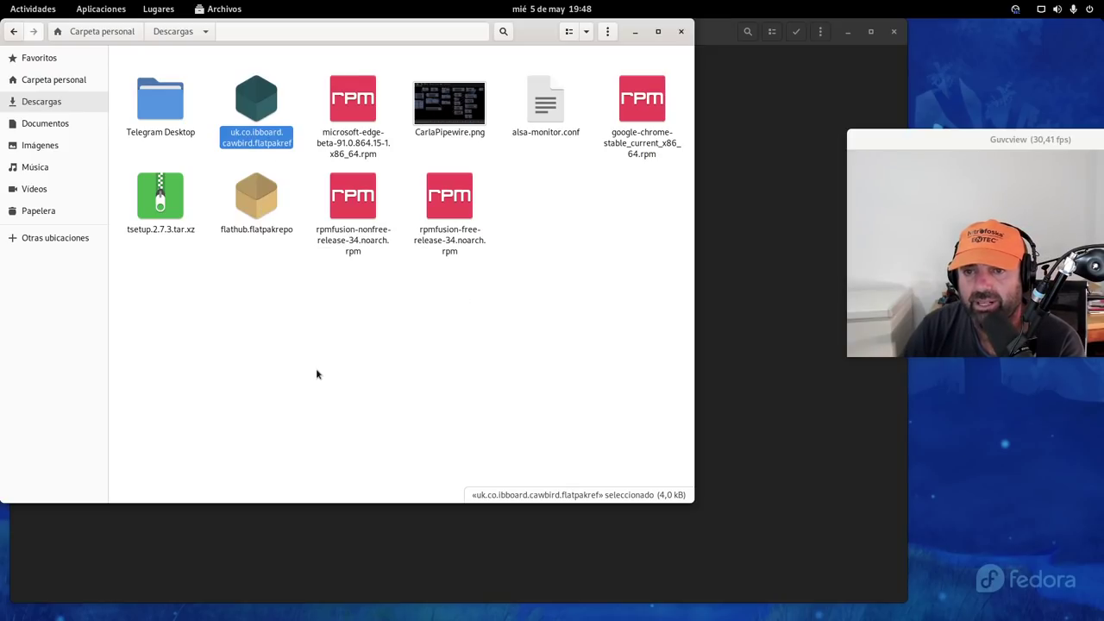
pyautogui.click(369, 120)
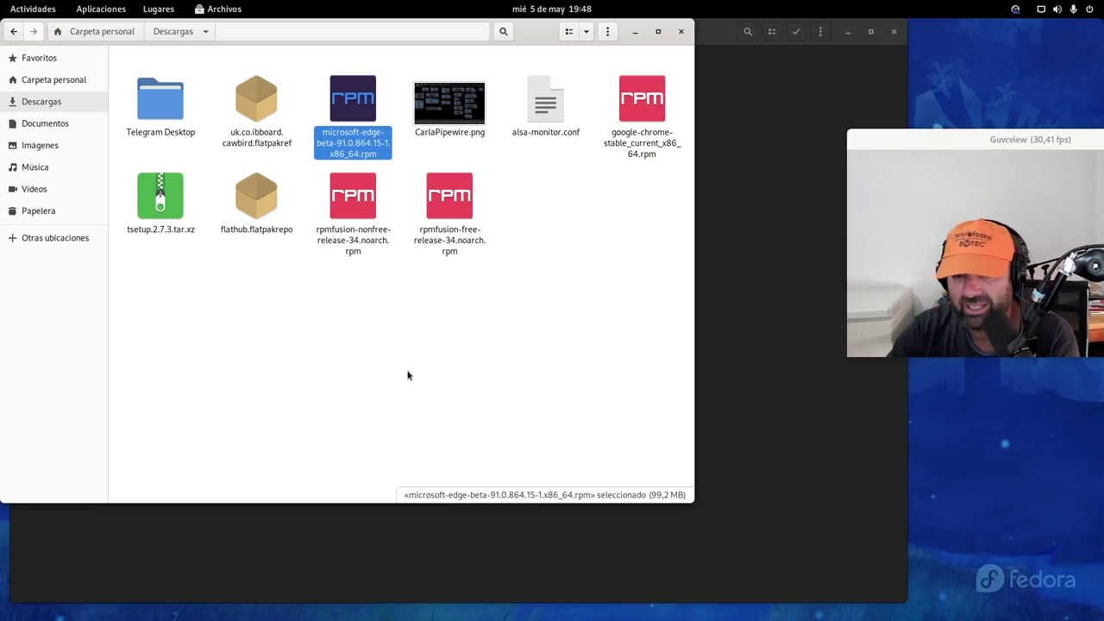
# Close Files, start elementaryos-6, check its power menu, and return to the collection
pyautogui.click(681, 31)
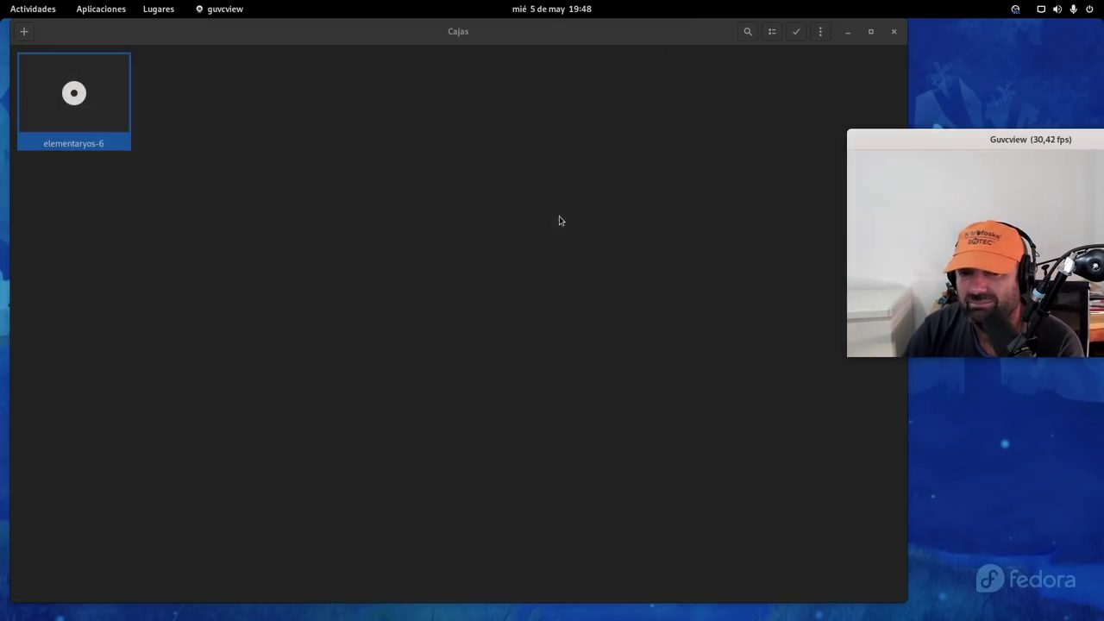
pyautogui.click(90, 110)
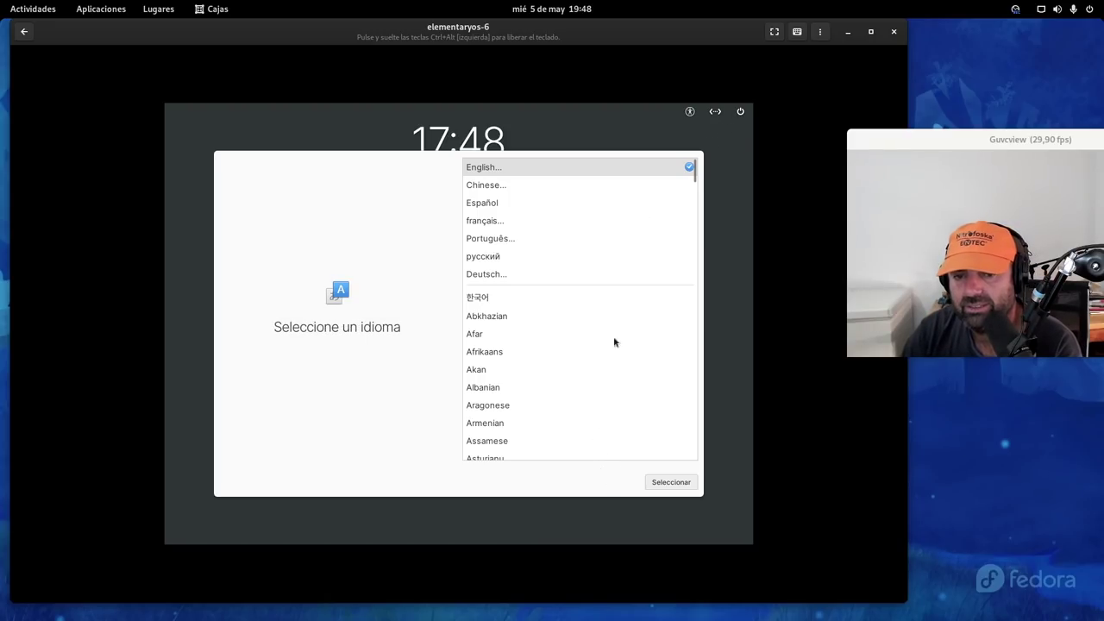
pyautogui.click(740, 112)
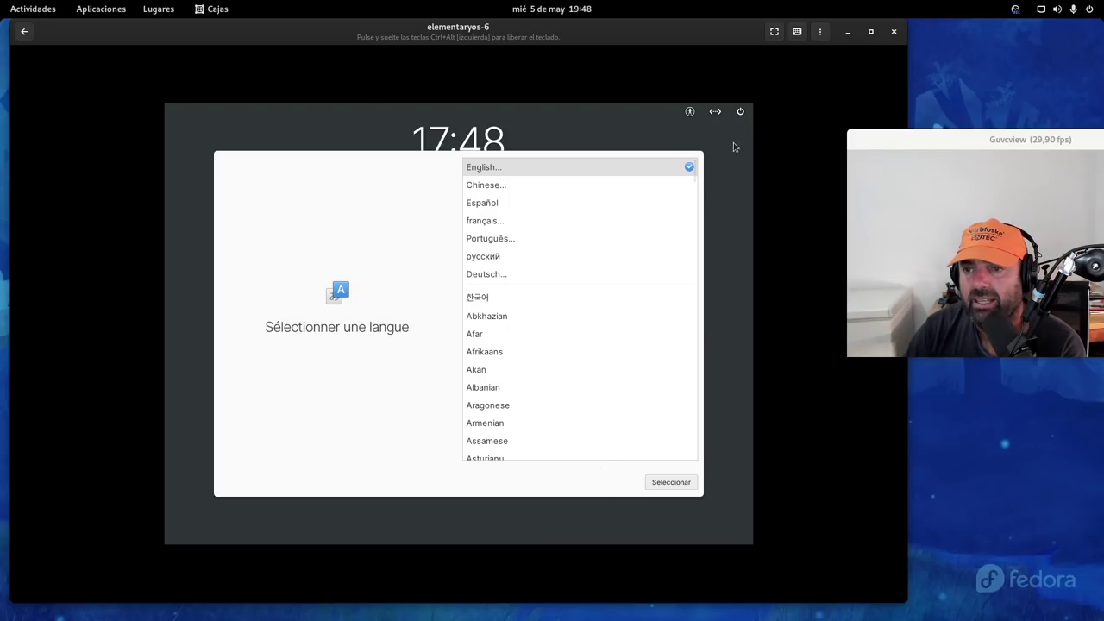
pyautogui.click(24, 31)
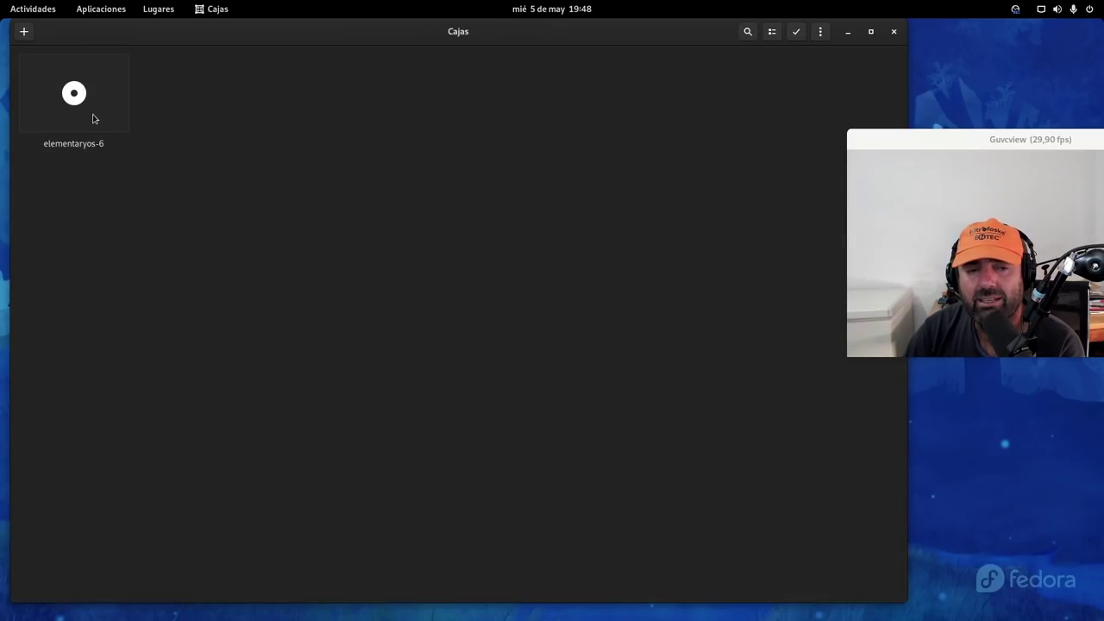
pyautogui.rightClick(97, 120)
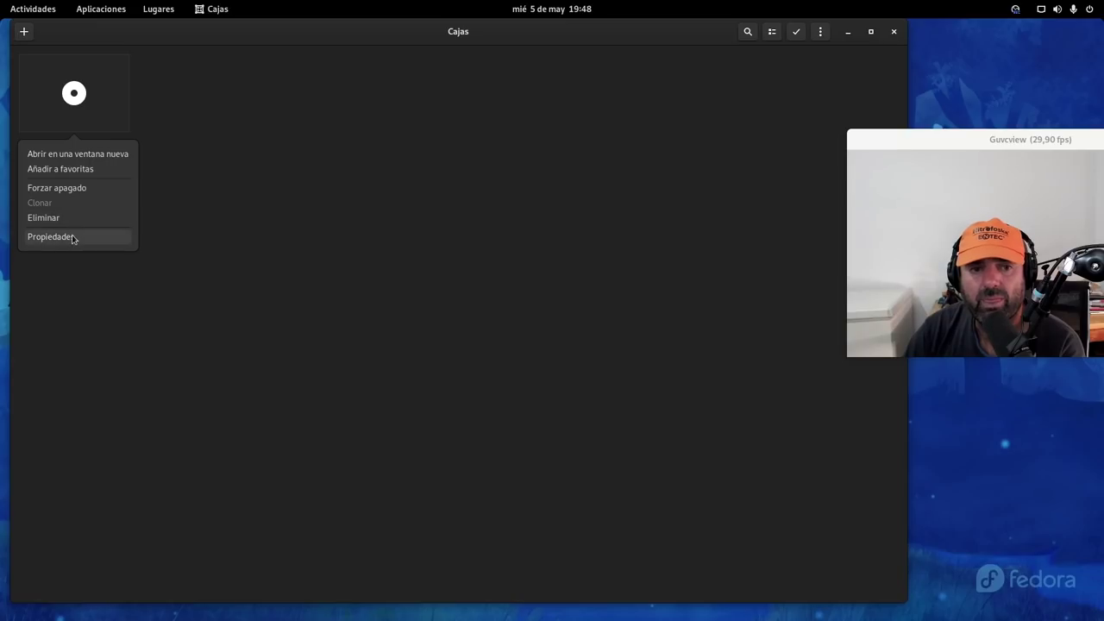
pyautogui.click(73, 238)
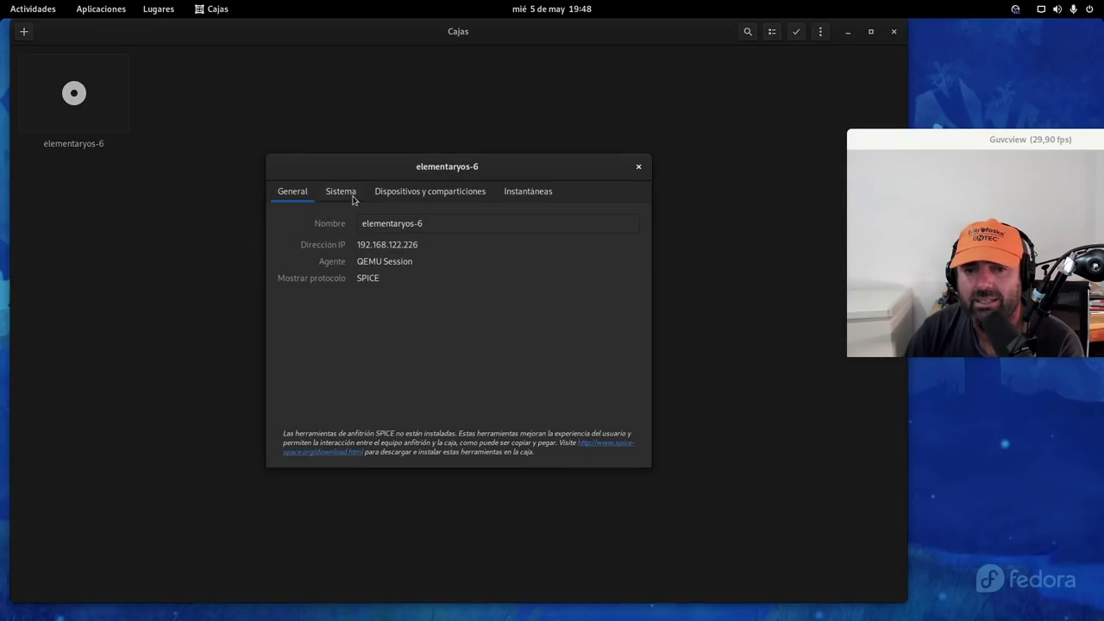
pyautogui.click(388, 194)
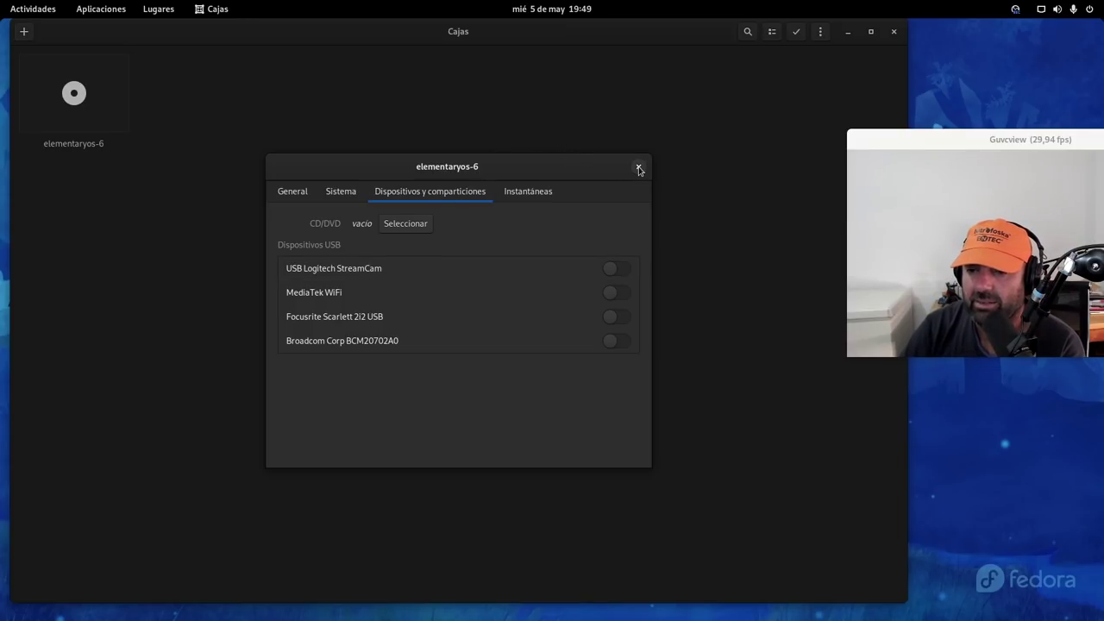
pyautogui.click(640, 169)
pyautogui.rightClick(92, 110)
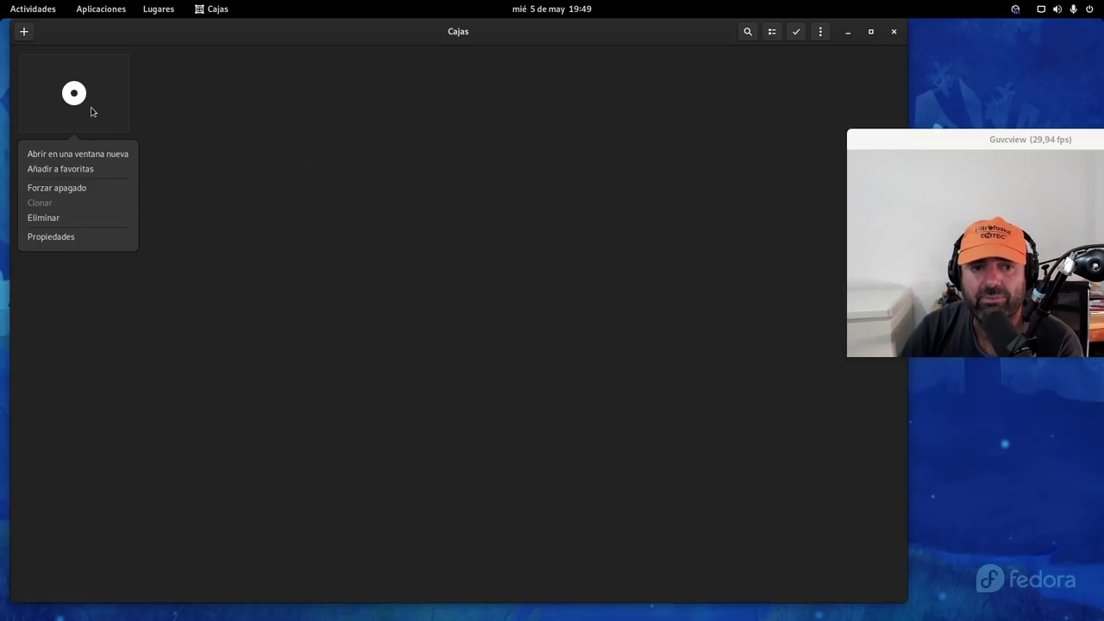
pyautogui.click(93, 188)
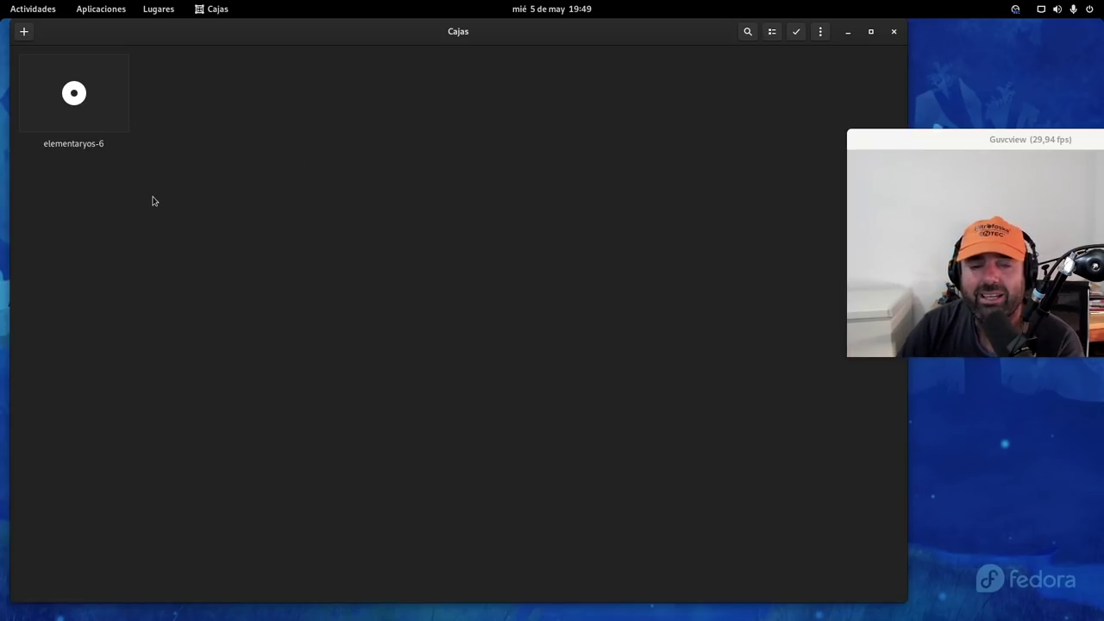
# Open the elementaryos-6 box from the collection to reach its language selection screen
pyautogui.click(63, 94)
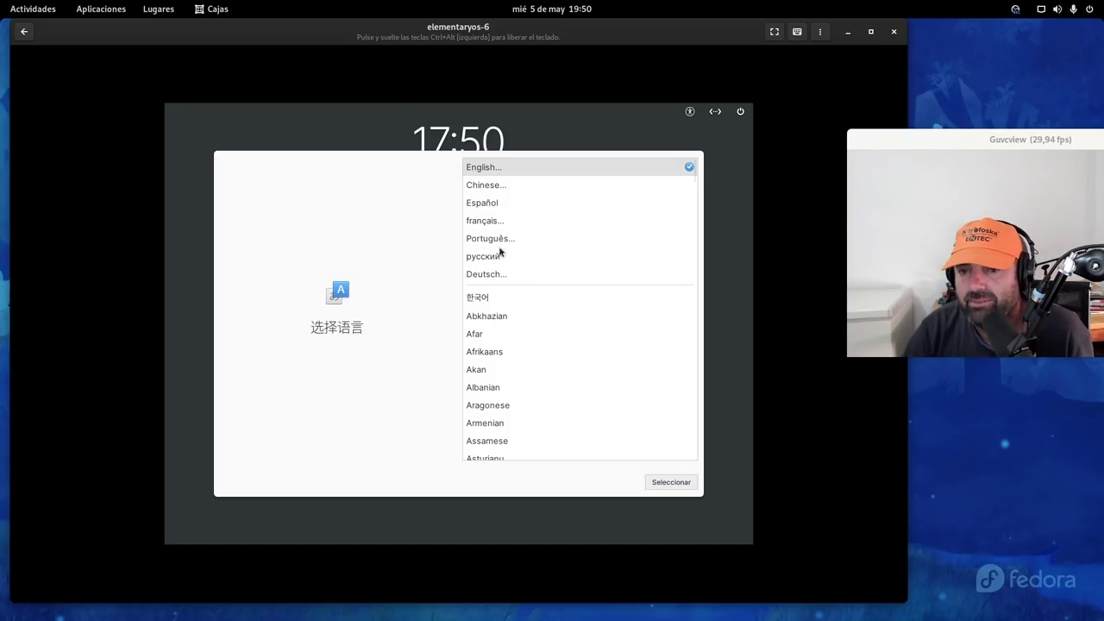
# Set the language to Español and pick the Español keyboard layout to list its variants
pyautogui.click(496, 207)
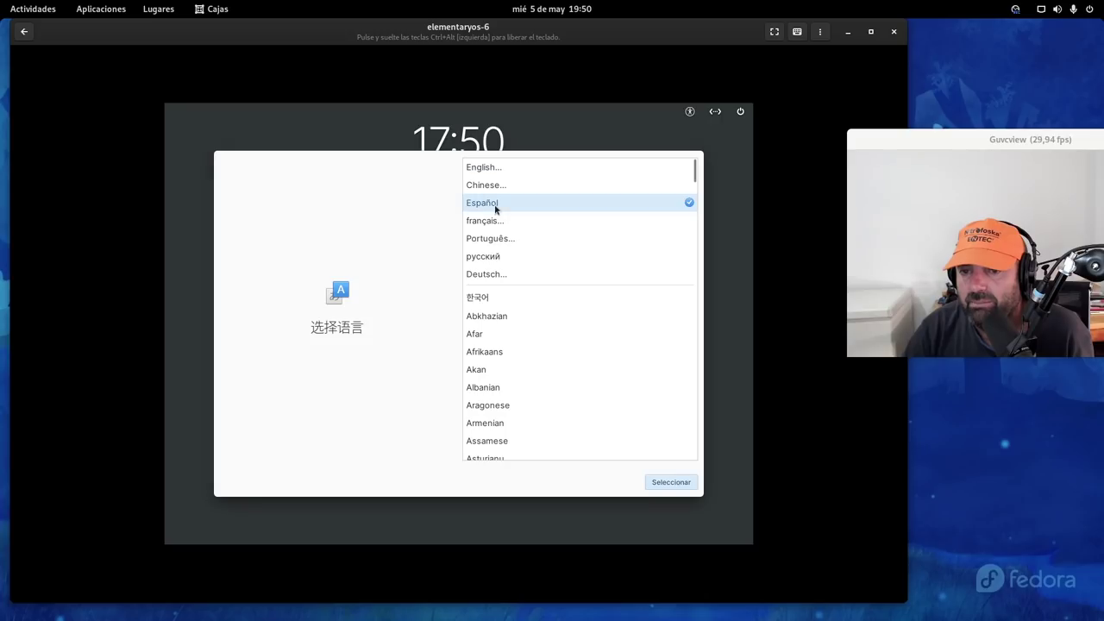
pyautogui.click(666, 484)
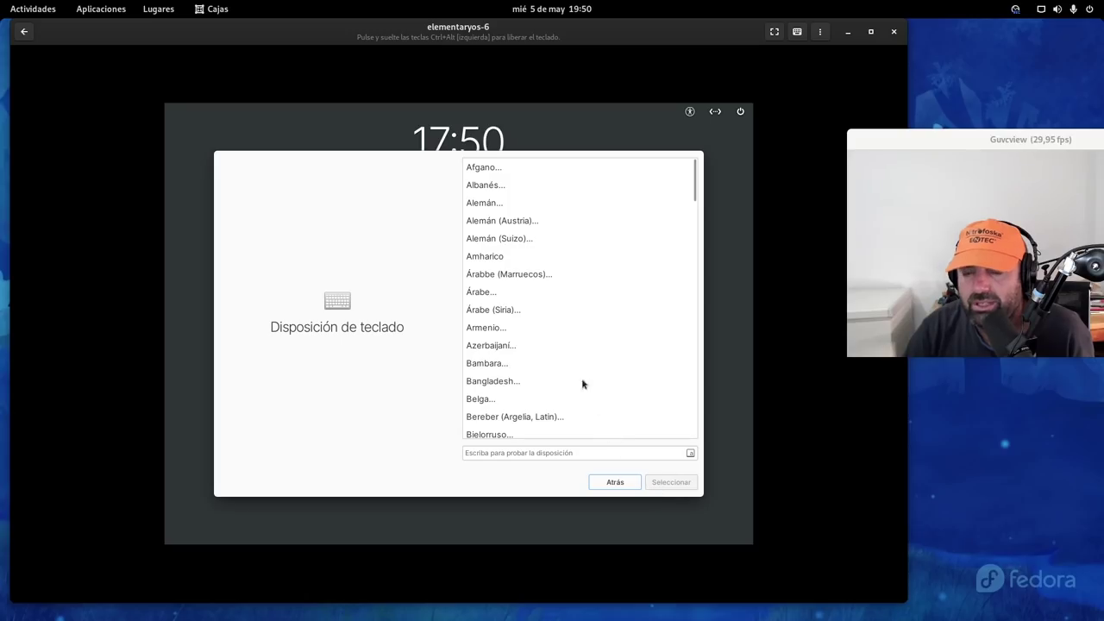
pyautogui.scroll(-5, 565, 319)
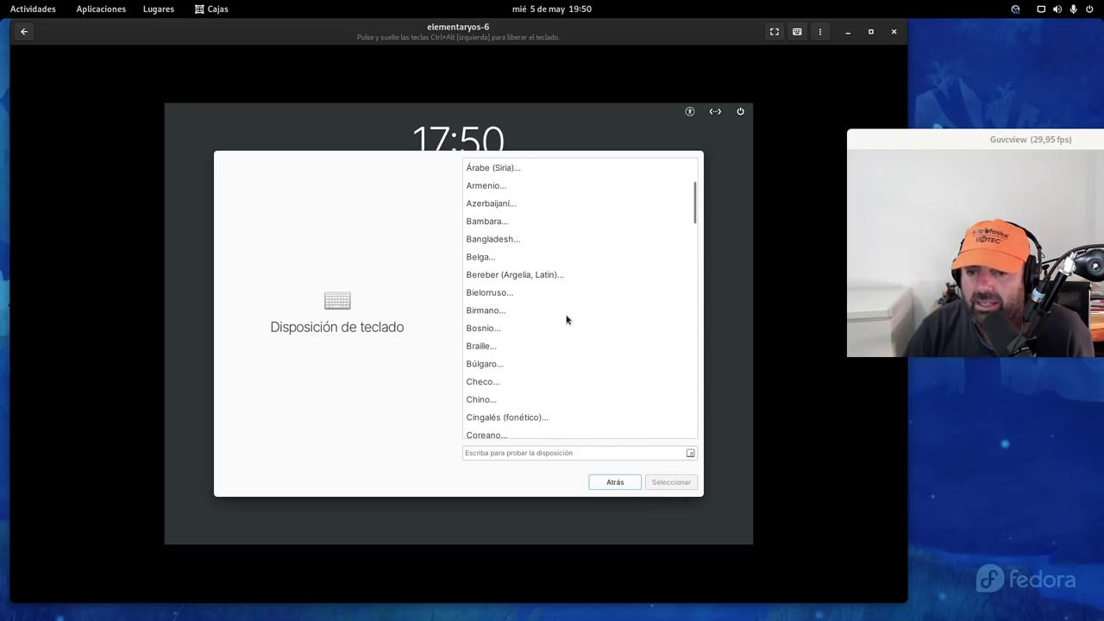
pyautogui.scroll(-2, 567, 320)
pyautogui.scroll(-7, 567, 319)
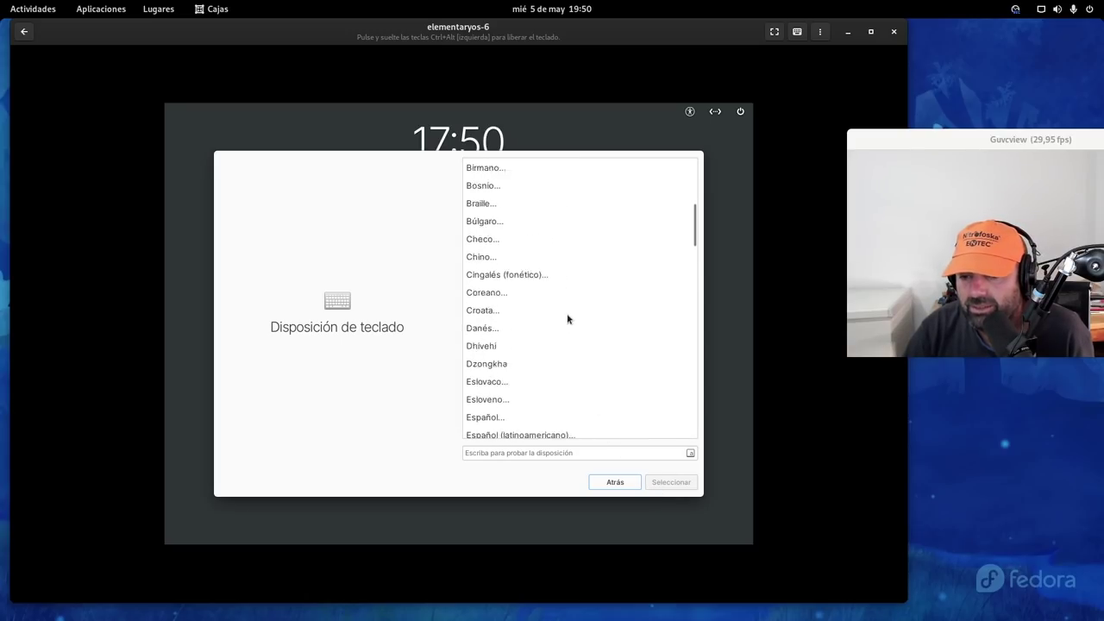
pyautogui.scroll(3, 568, 319)
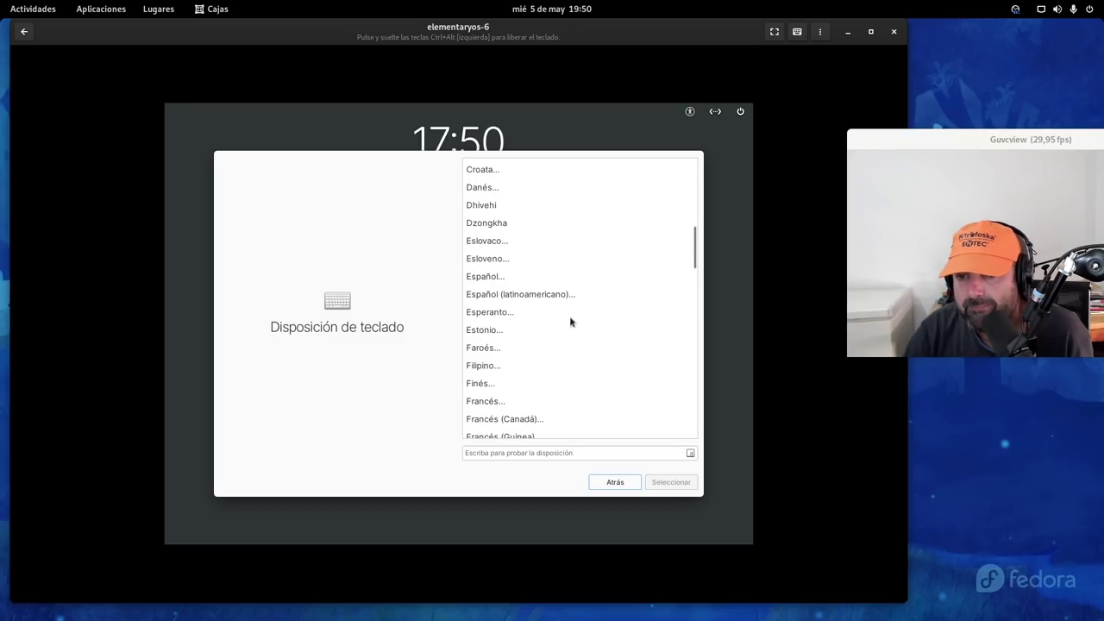
pyautogui.click(496, 278)
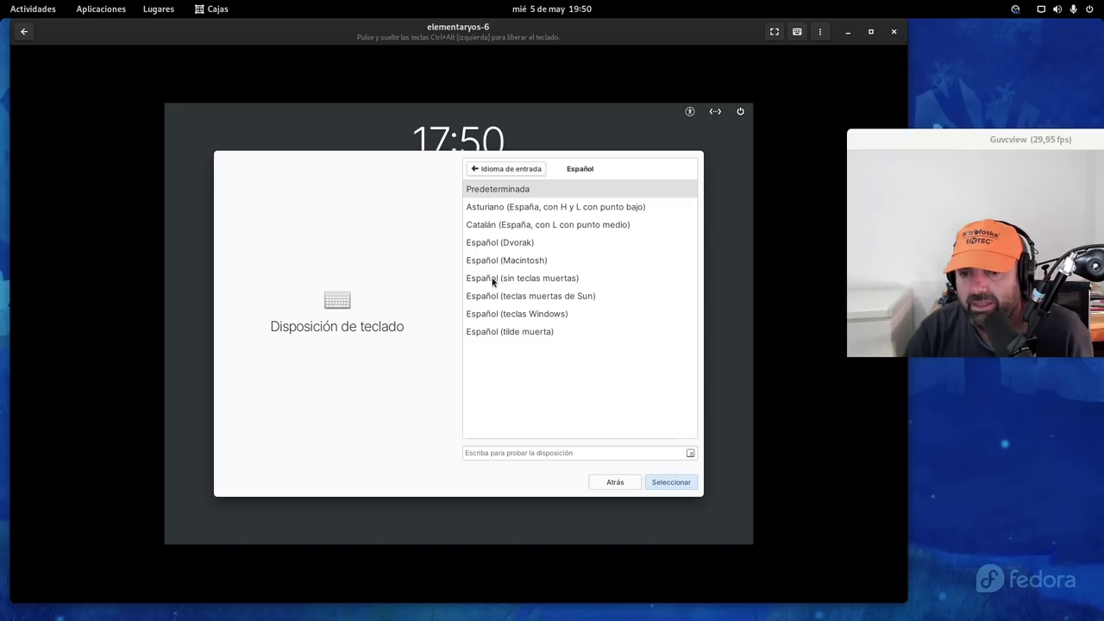
# Accept the Predeterminada Español keyboard variant and enter the account's full name
pyautogui.click(675, 482)
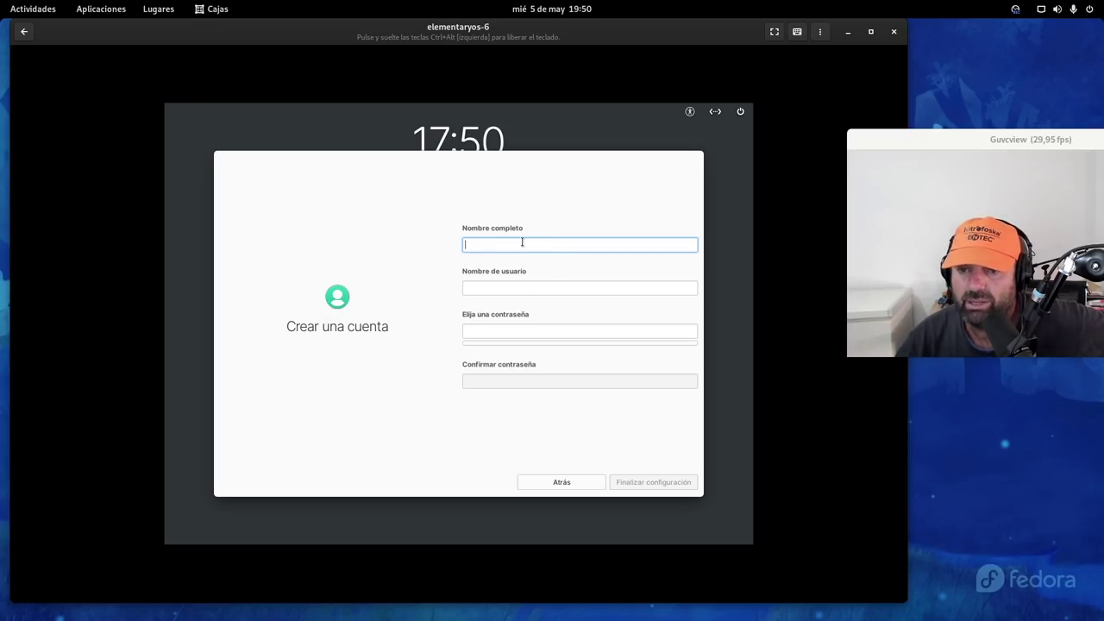
pyautogui.write('Yo')
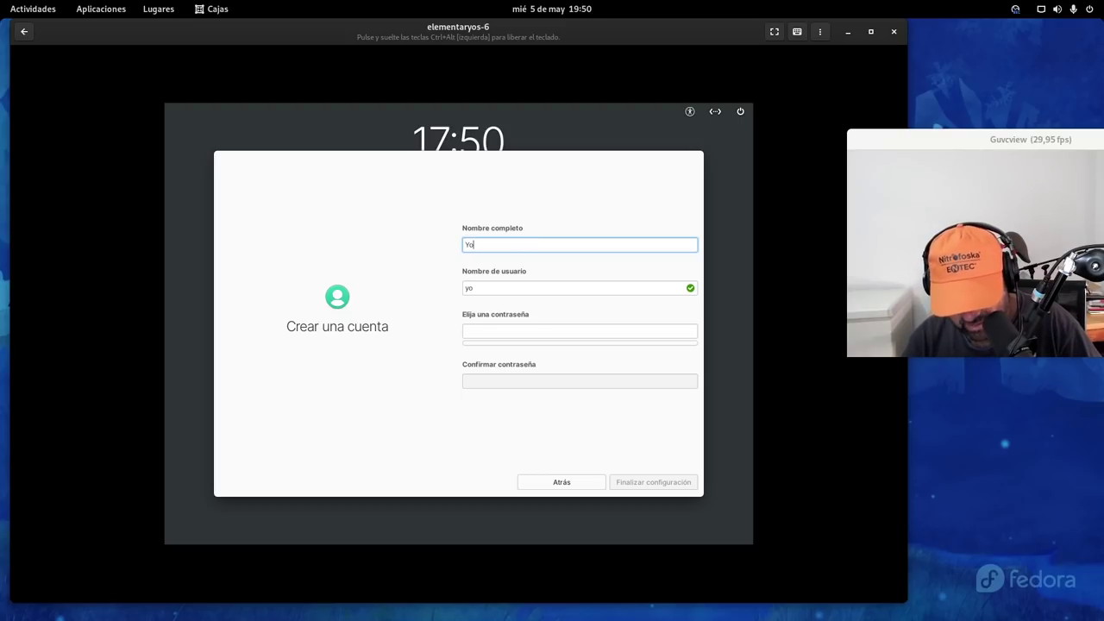
pyautogui.write('yo')
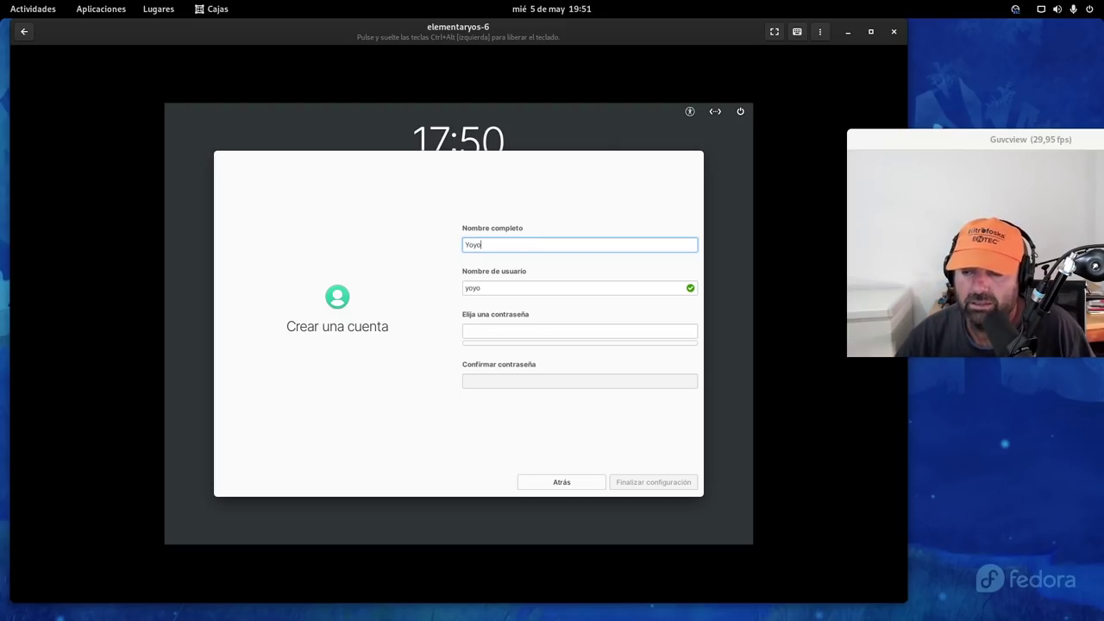
# Enter and confirm the account password, then finish the initial setup
pyautogui.click(500, 330)
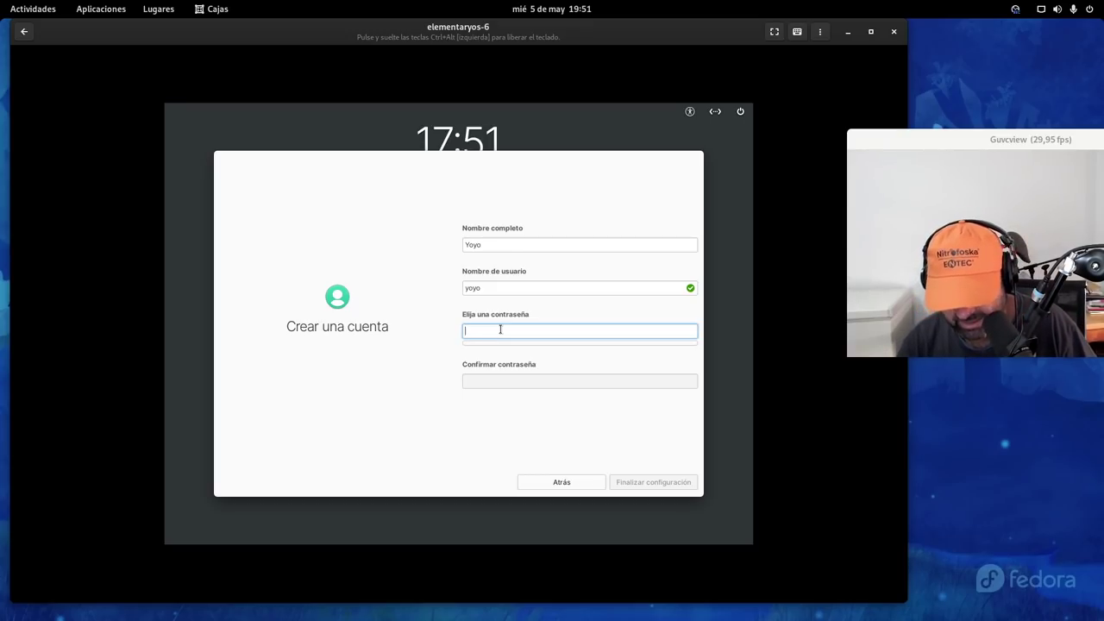
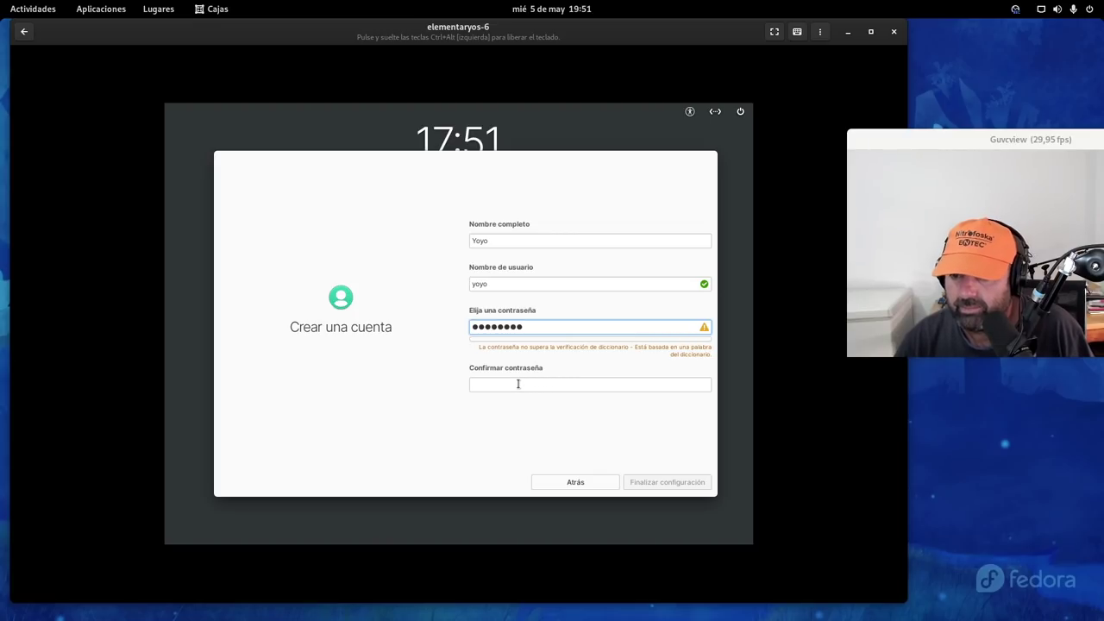
pyautogui.click(547, 384)
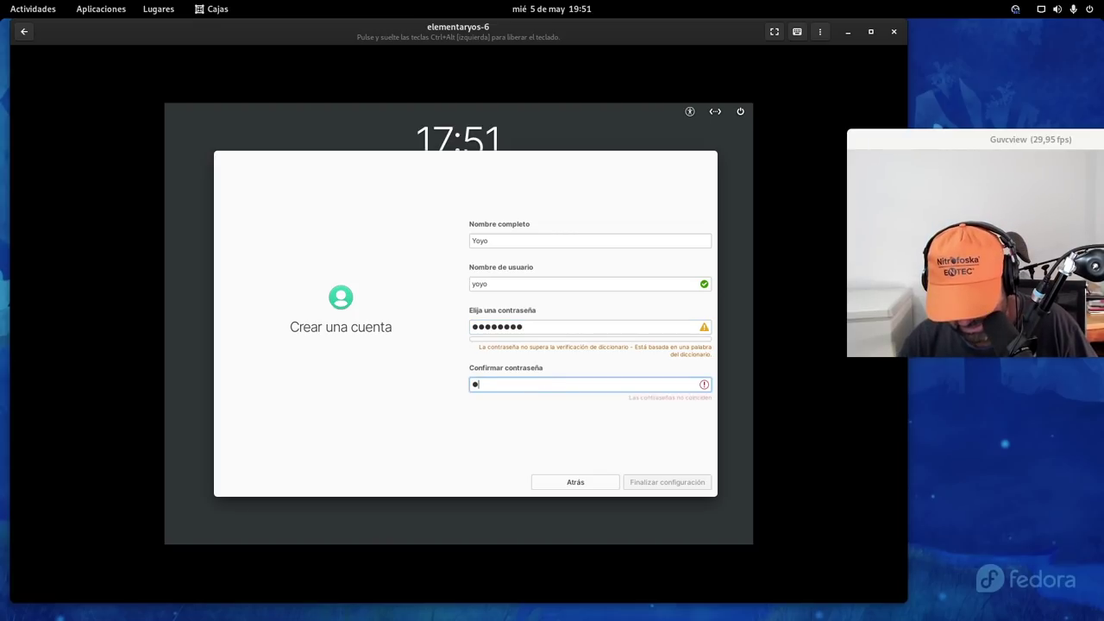
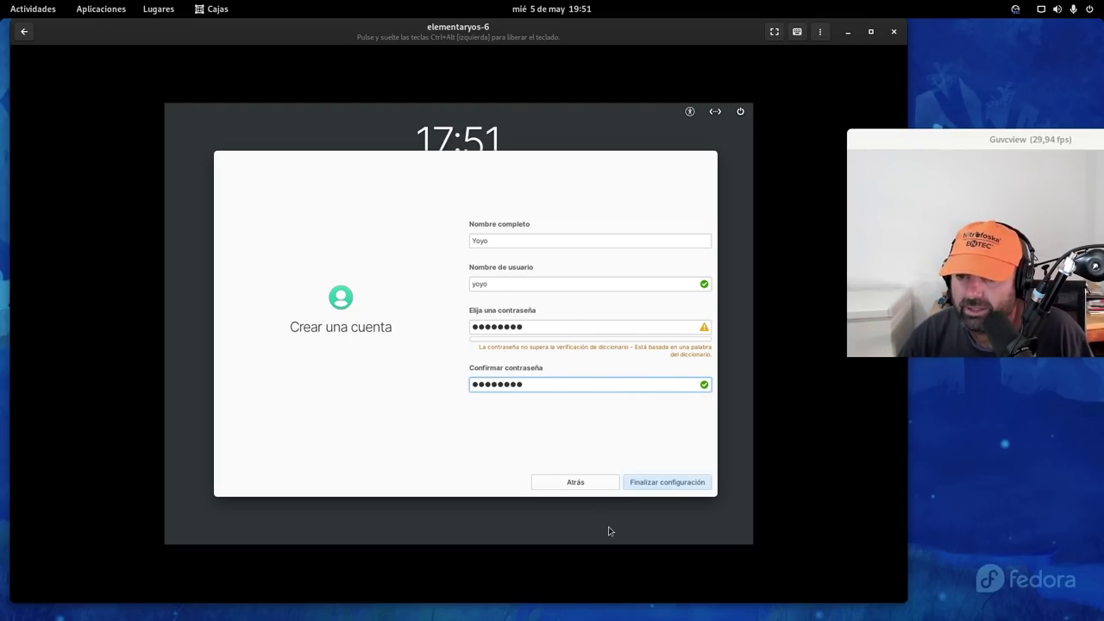
pyautogui.click(666, 483)
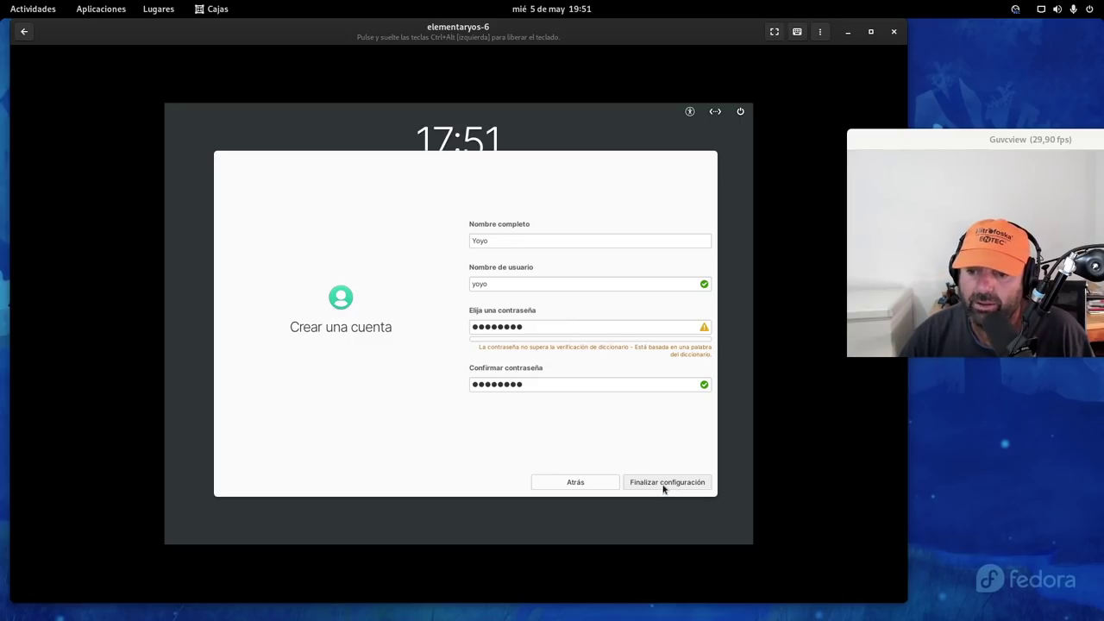
pyautogui.click(675, 485)
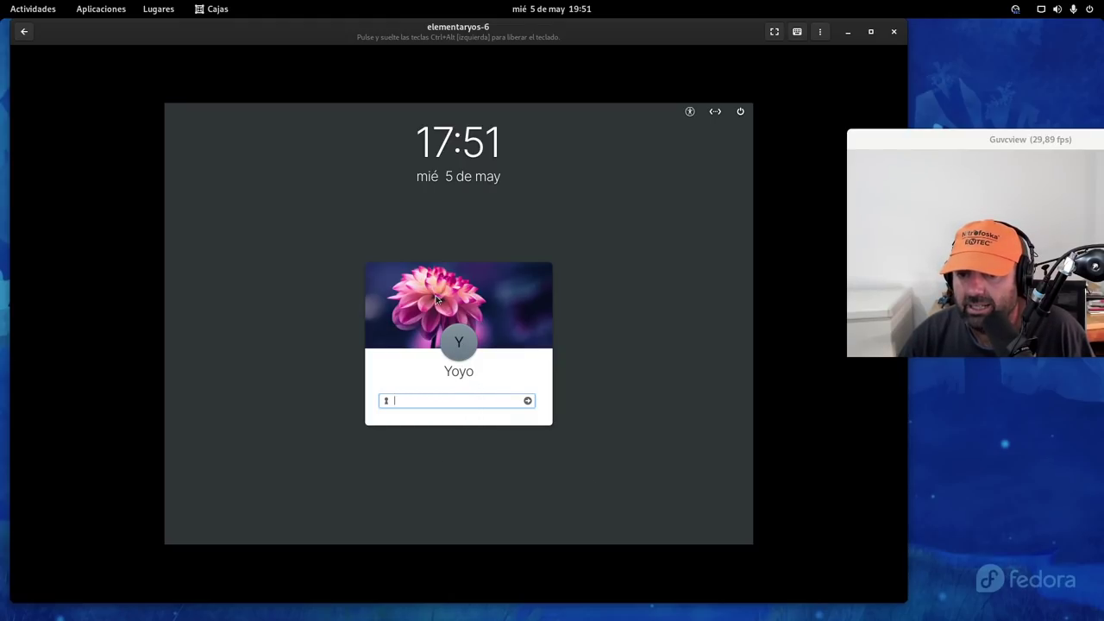
# Log in to the elementary OS session with the new user's password
pyautogui.write('•••••')
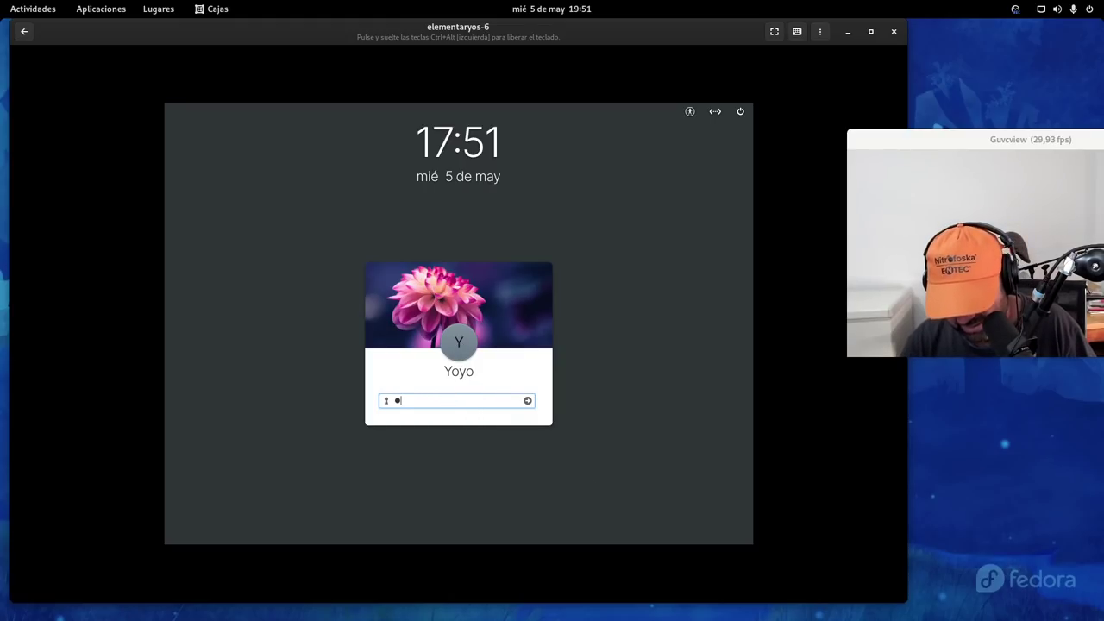
pyautogui.write('•••')
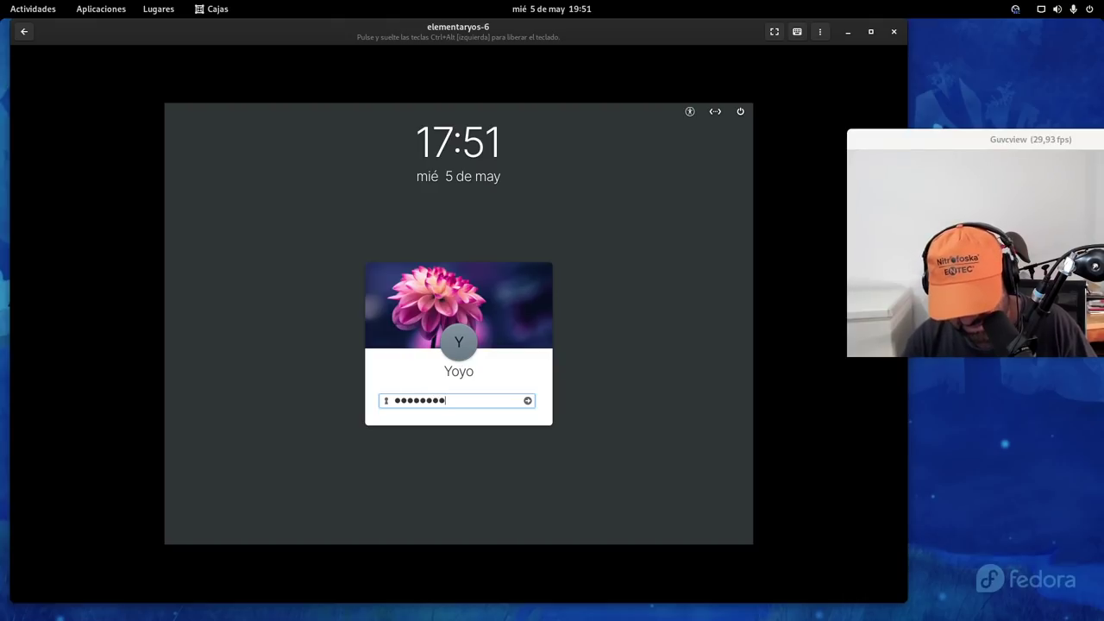
pyautogui.press('Return')
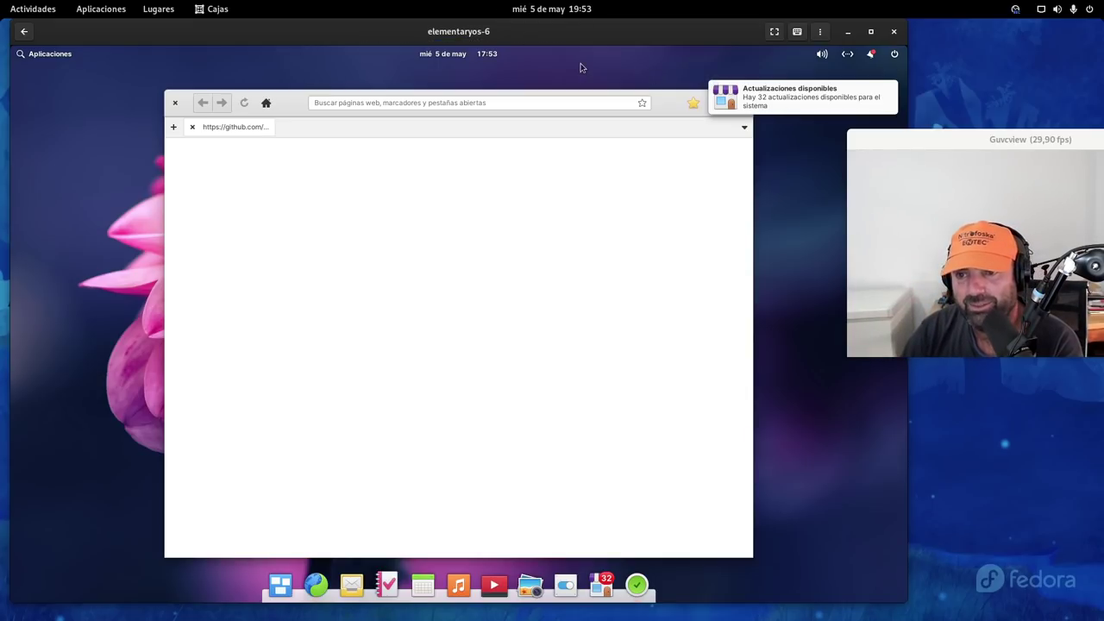
# Move the guest browser window up-left and close its error page to reveal the welcome dialog
pyautogui.moveTo(296, 98); pyautogui.dragTo(231, 92)
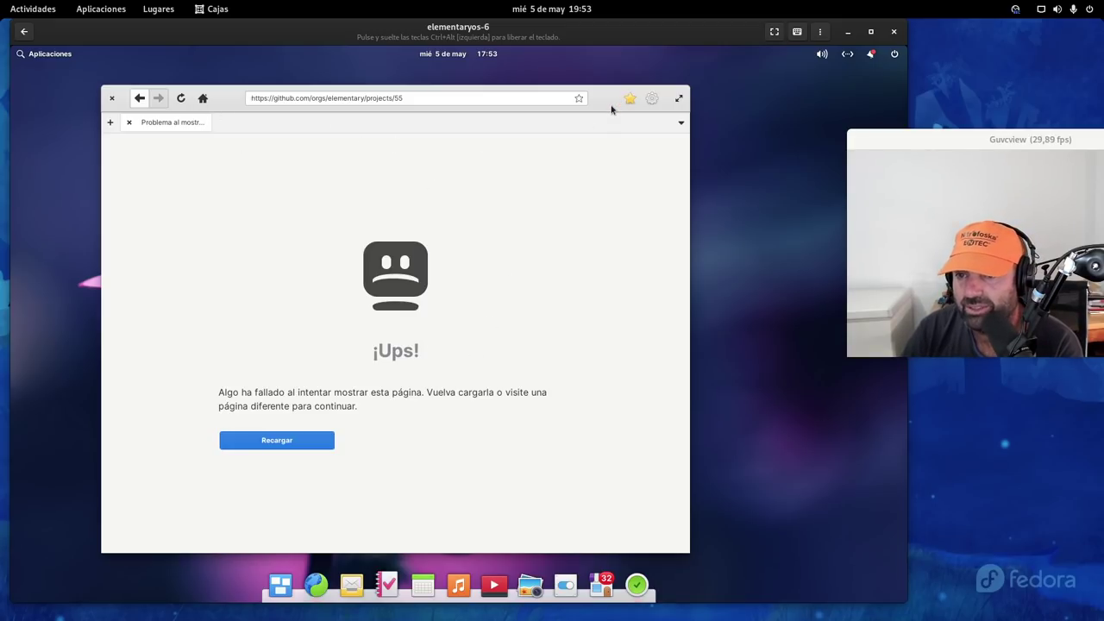
pyautogui.click(112, 100)
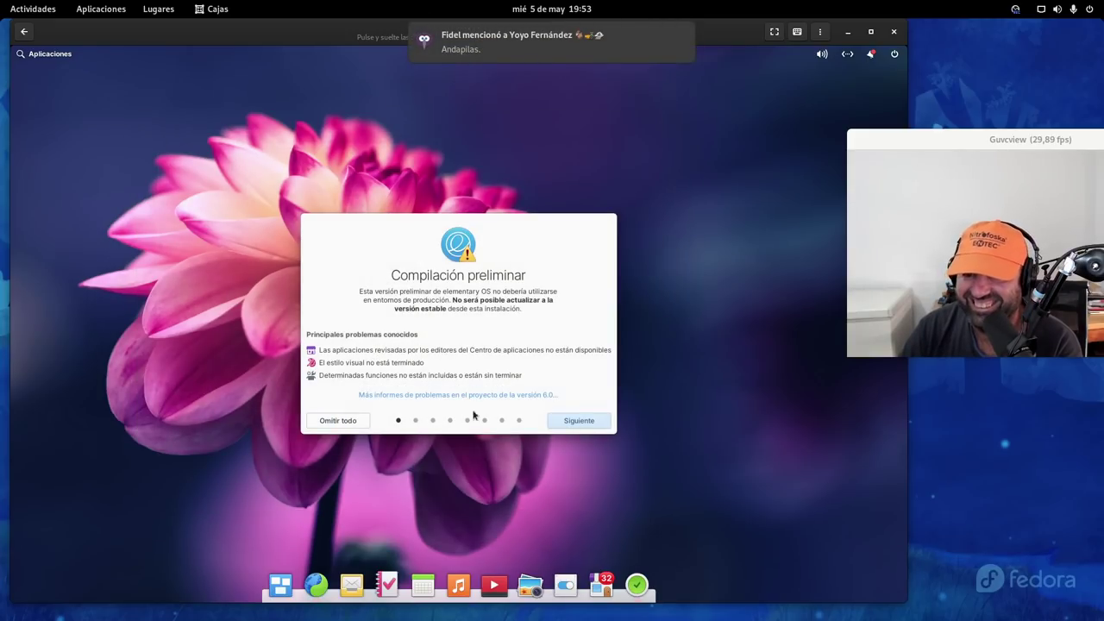
# Advance the welcome wizard past the preliminary build warning to the 'Elija la apariencia' page
pyautogui.click(575, 423)
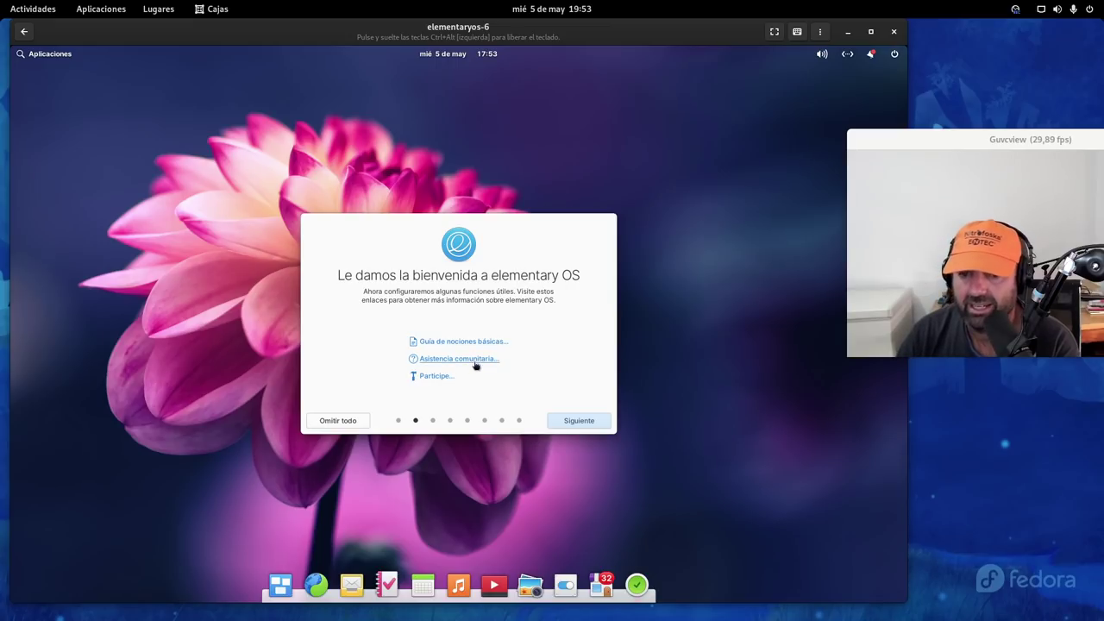
pyautogui.click(572, 417)
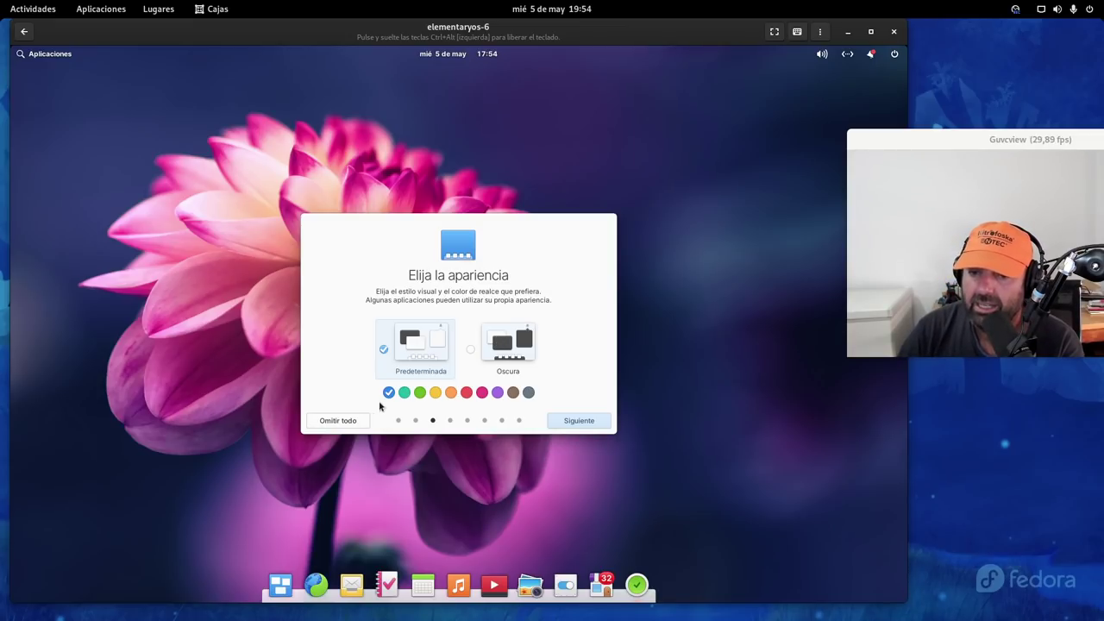
# Try the teal accent, revert to blue, and continue to 'Servicios de ubicación'
pyautogui.click(406, 395)
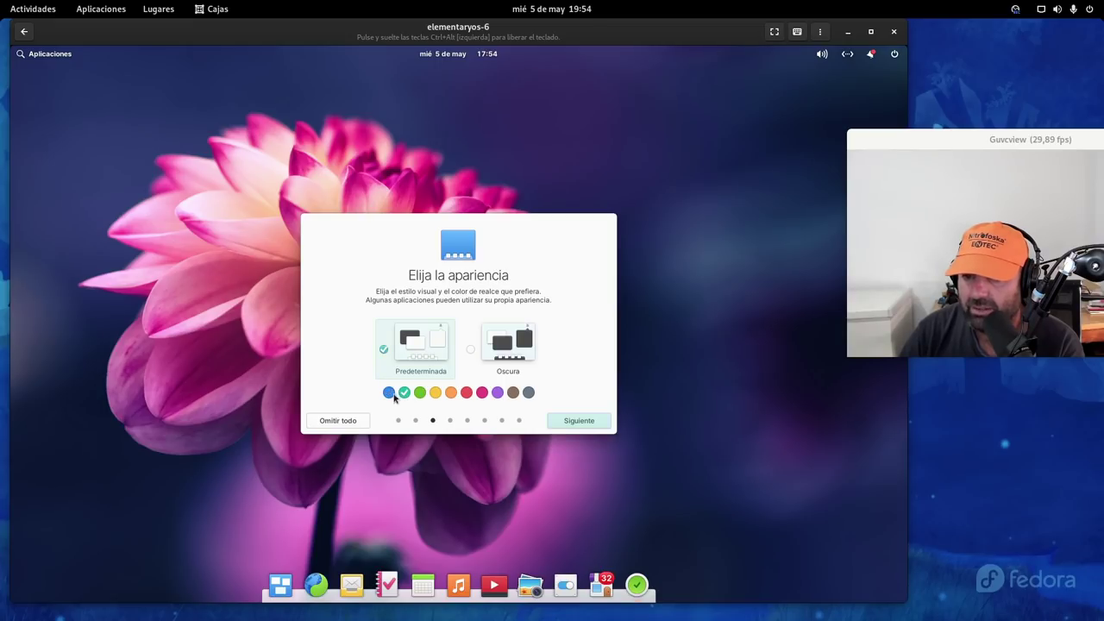
pyautogui.click(389, 394)
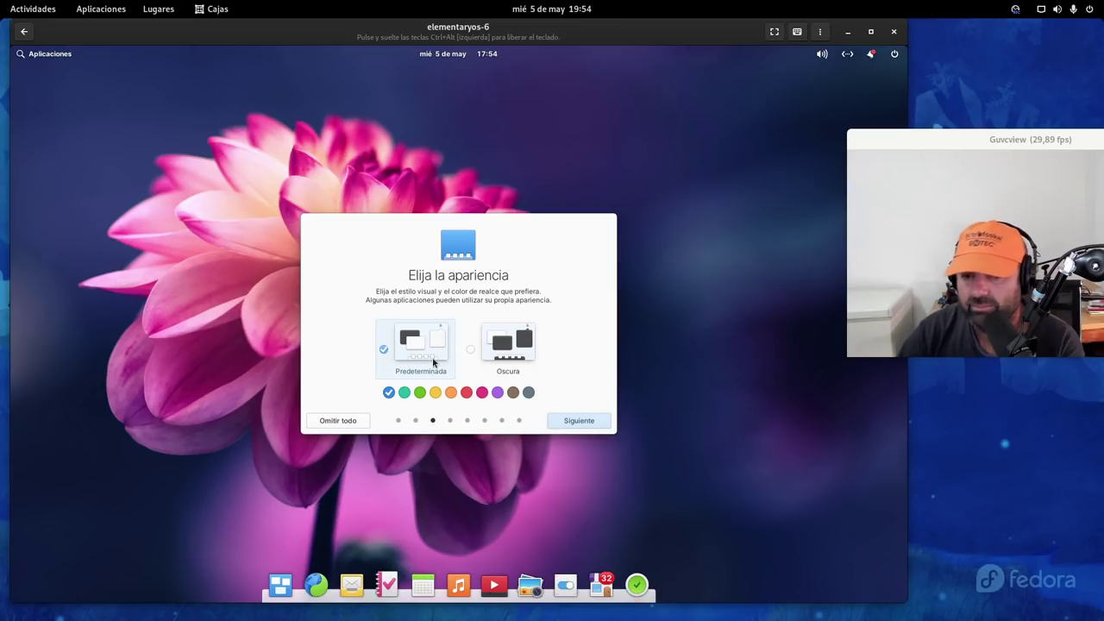
pyautogui.click(580, 421)
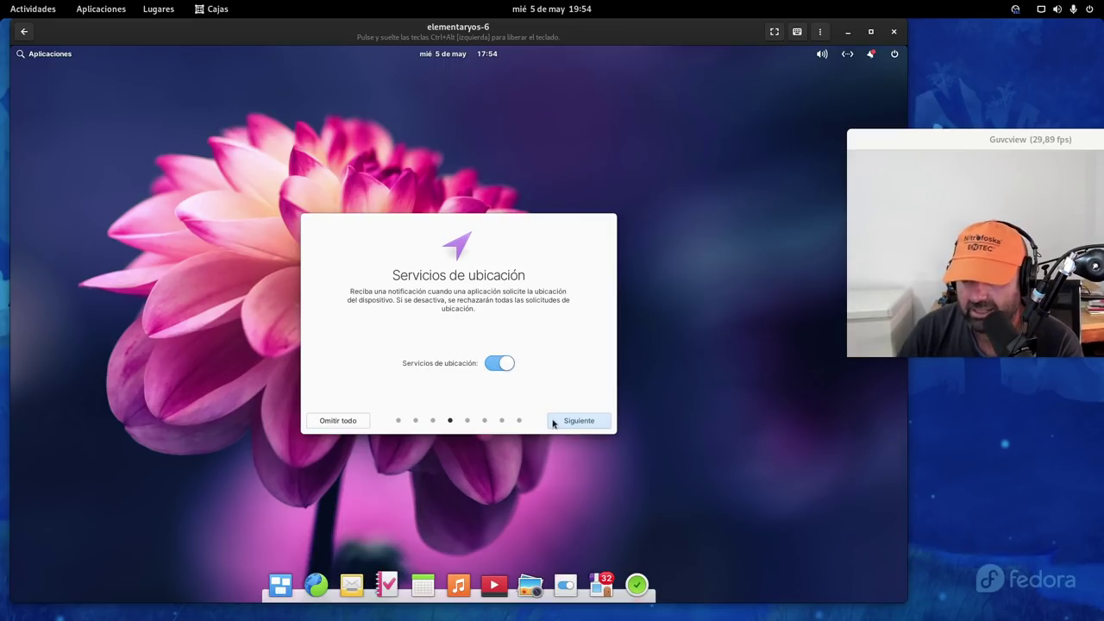
# Keep location services on, night light off and maintenance defaults, reaching 'Obtenga aplicaciones'
pyautogui.click(596, 423)
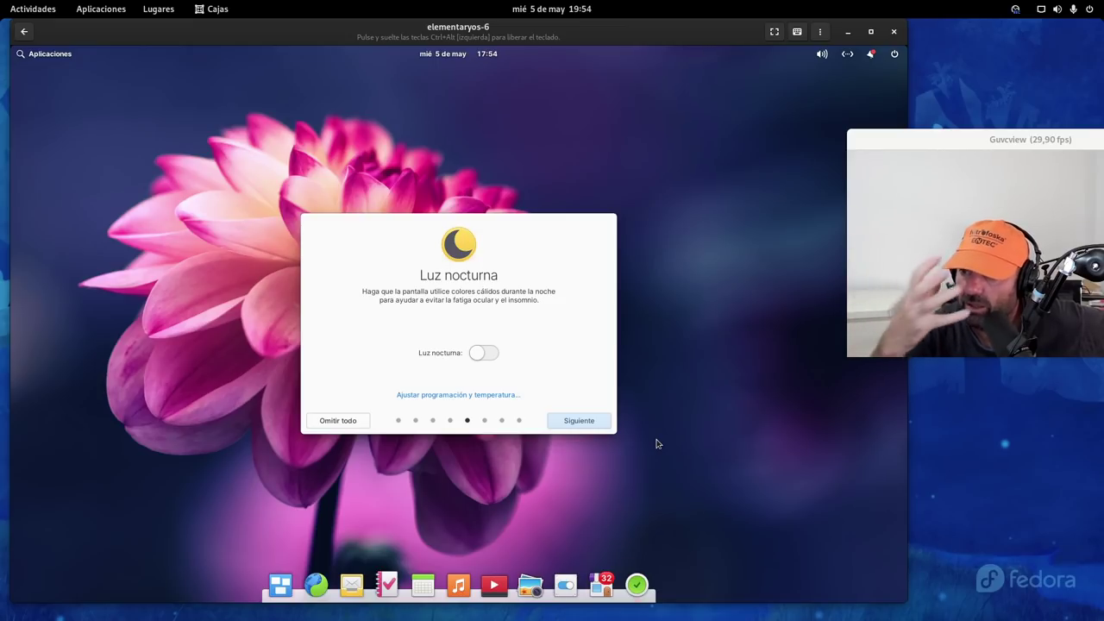
pyautogui.click(592, 422)
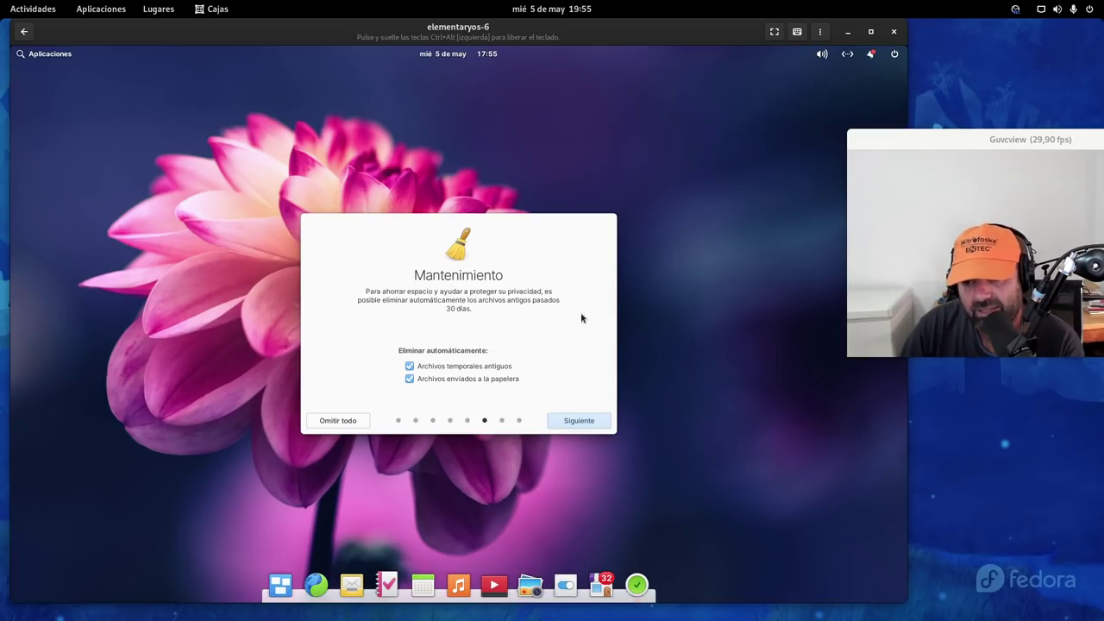
pyautogui.click(574, 422)
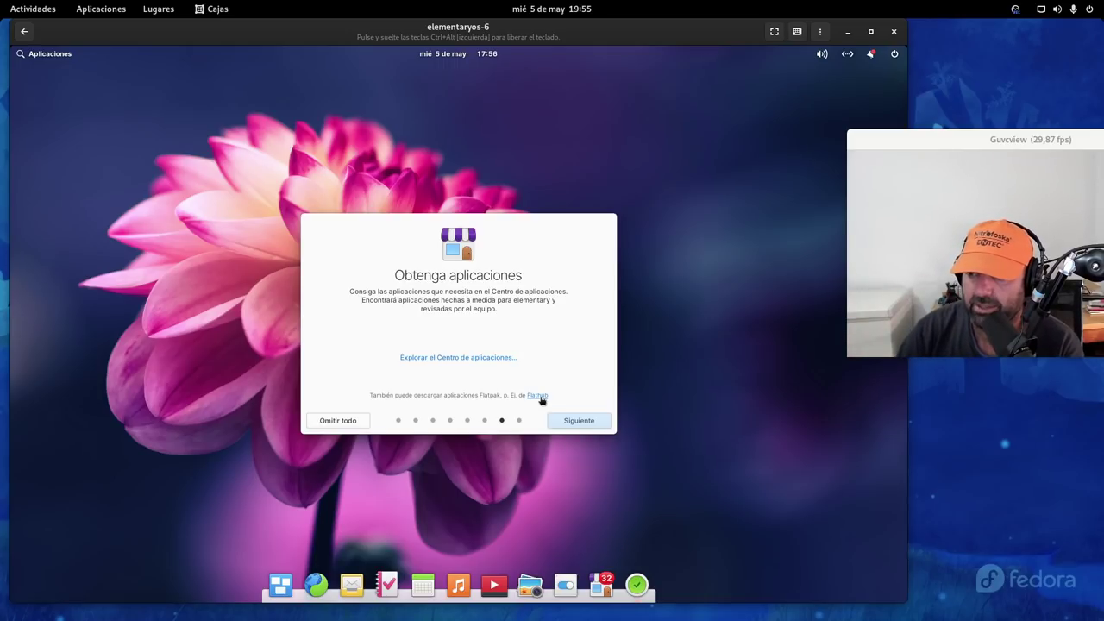
# Advance to 'Todo listo' and finish the welcome setup with Primeros pasos
pyautogui.click(580, 424)
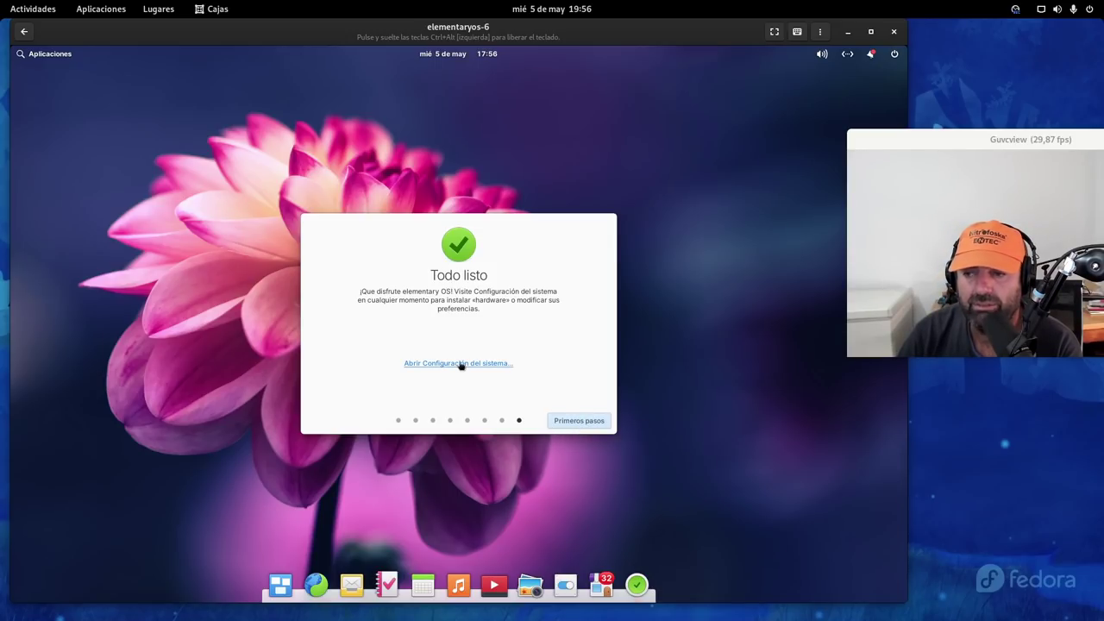
pyautogui.click(578, 420)
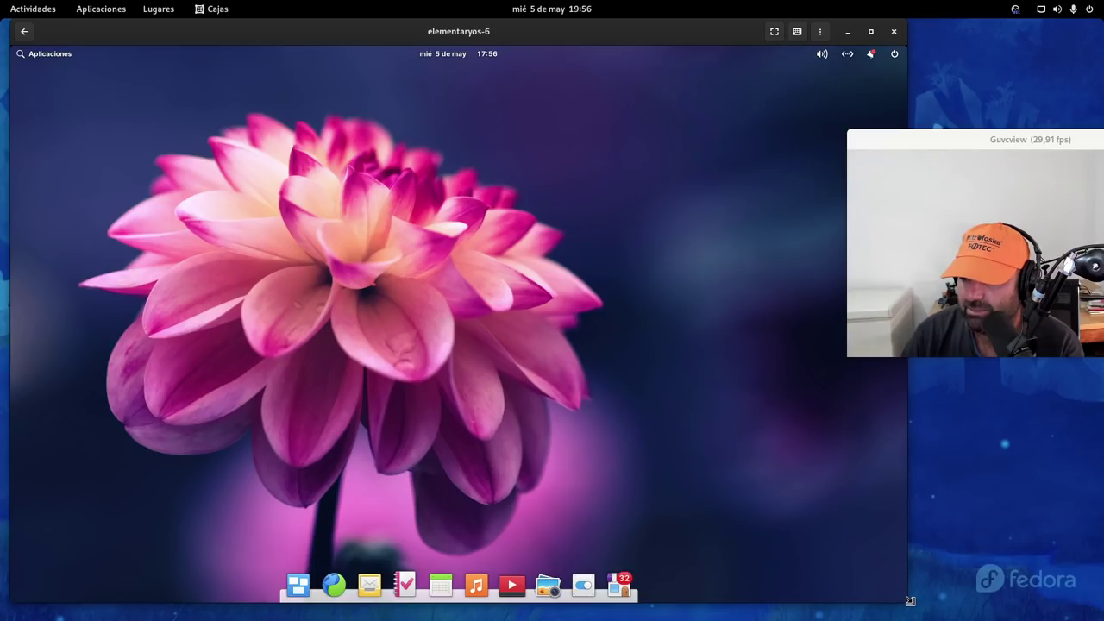
# Widen the Boxes window to enlarge the guest desktop and launch AppCenter from the dock
pyautogui.moveTo(911, 602); pyautogui.dragTo(1094, 610)
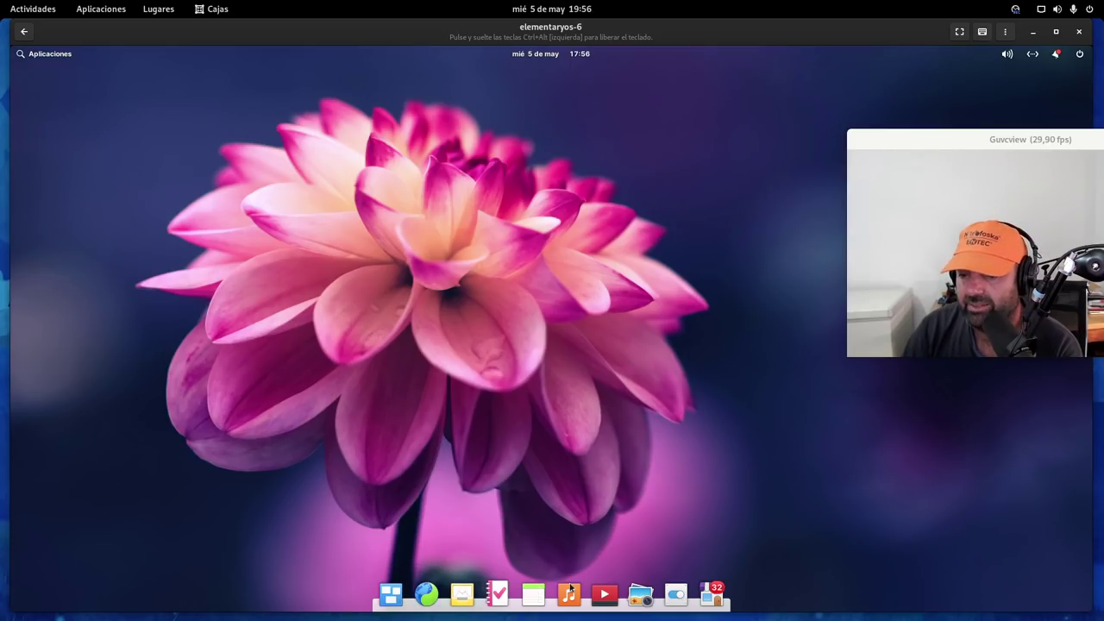
pyautogui.click(713, 593)
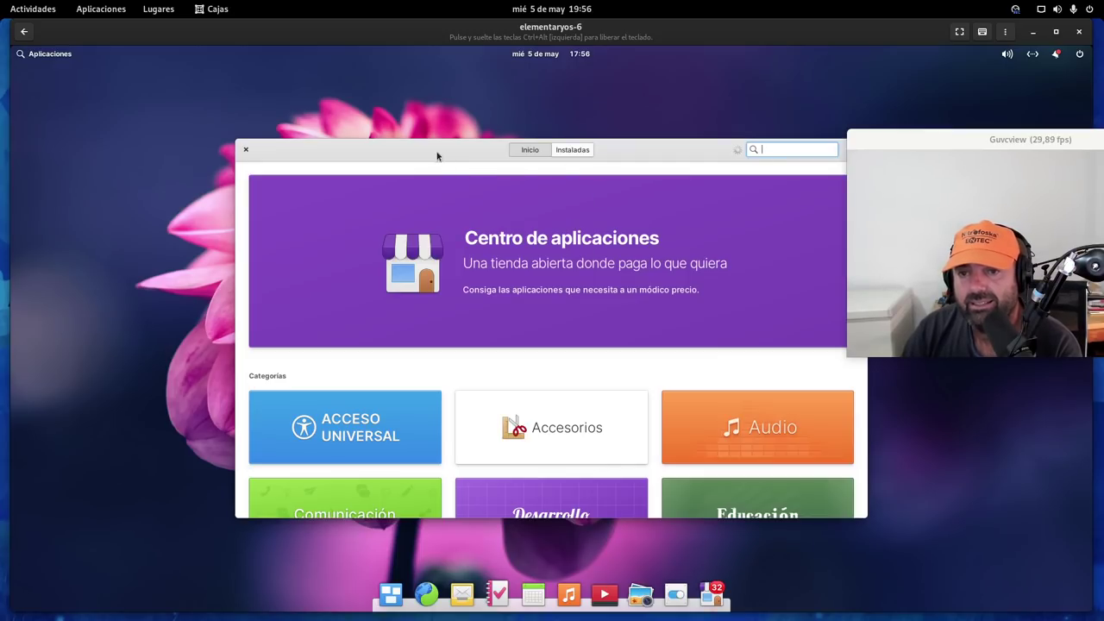
# Reposition and enlarge the AppCenter window, then scroll through its category tiles
pyautogui.moveTo(436, 156); pyautogui.dragTo(288, 98)
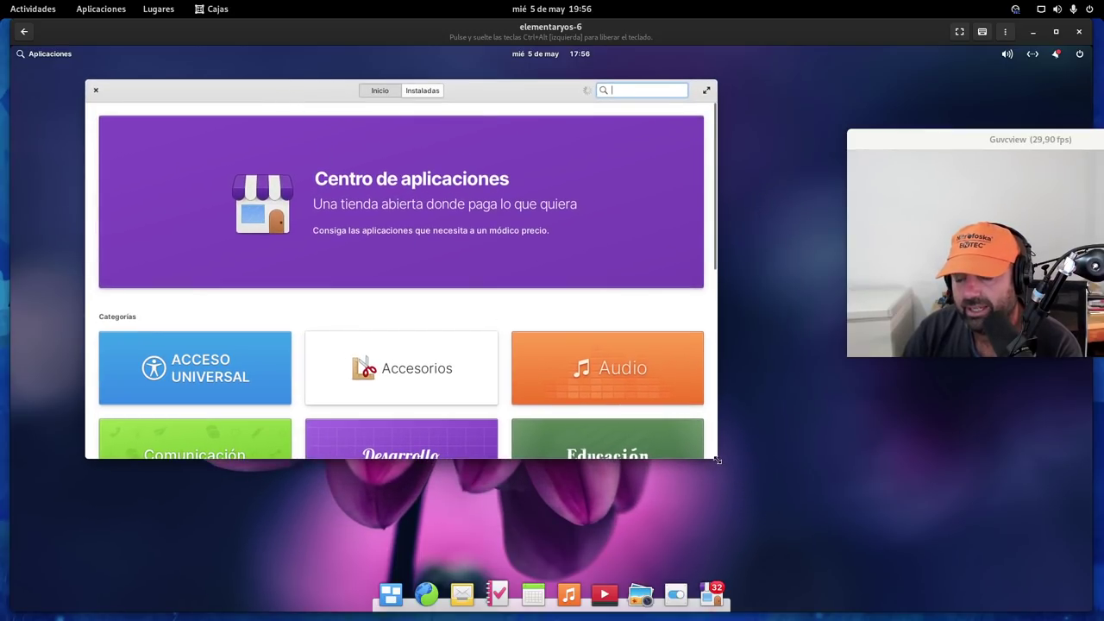
pyautogui.moveTo(718, 461); pyautogui.dragTo(772, 523)
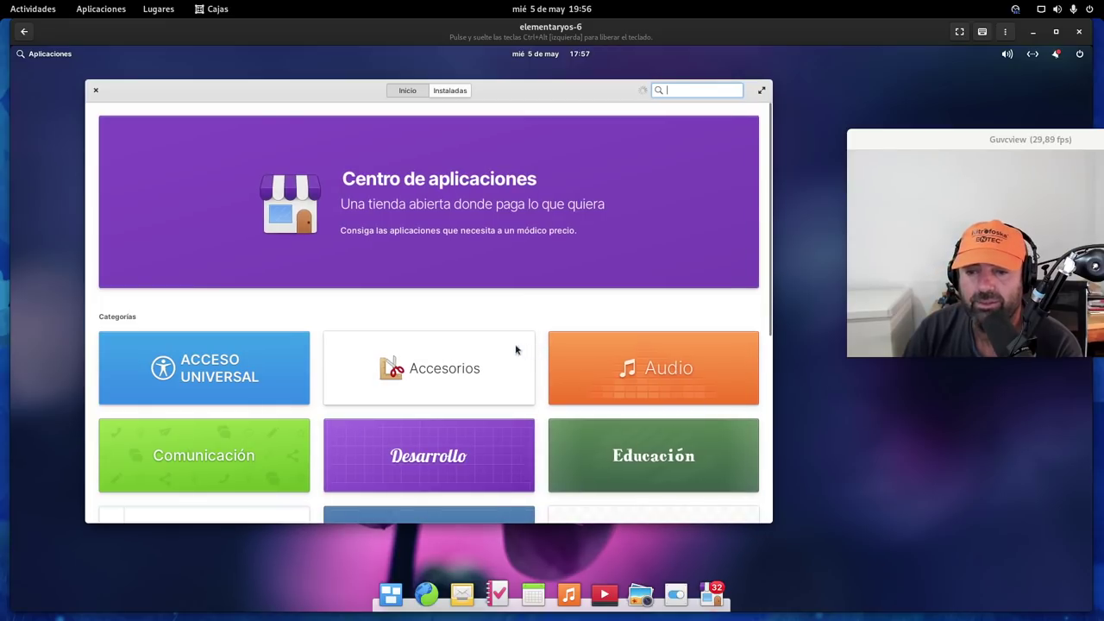
pyautogui.scroll(-5, 419, 356)
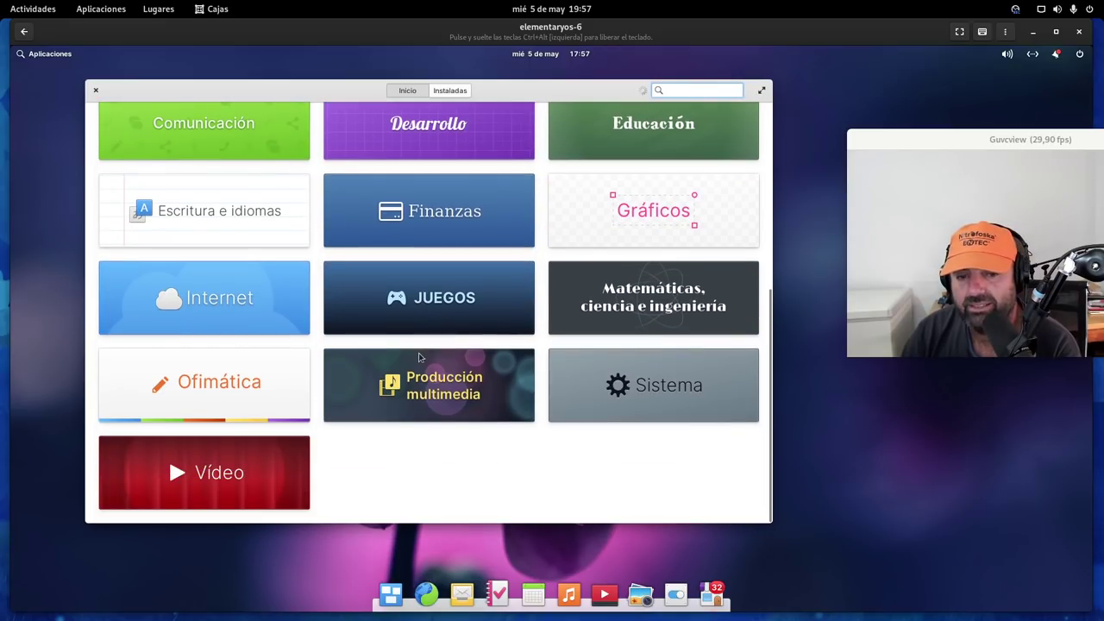
pyautogui.scroll(4, 420, 357)
pyautogui.scroll(-4, 420, 357)
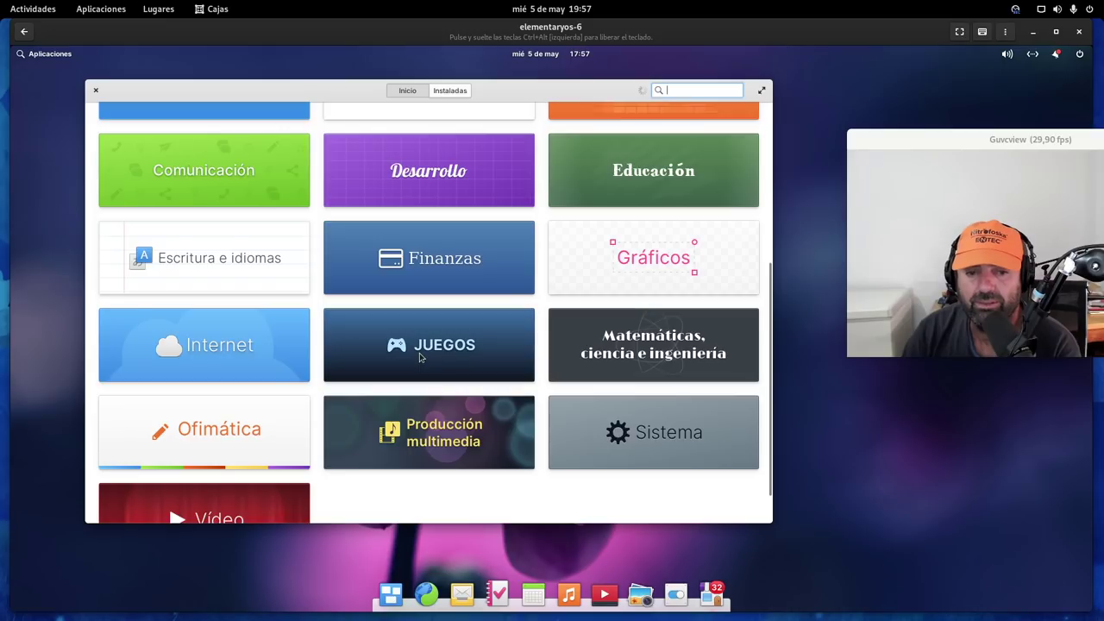
pyautogui.scroll(-1, 419, 353)
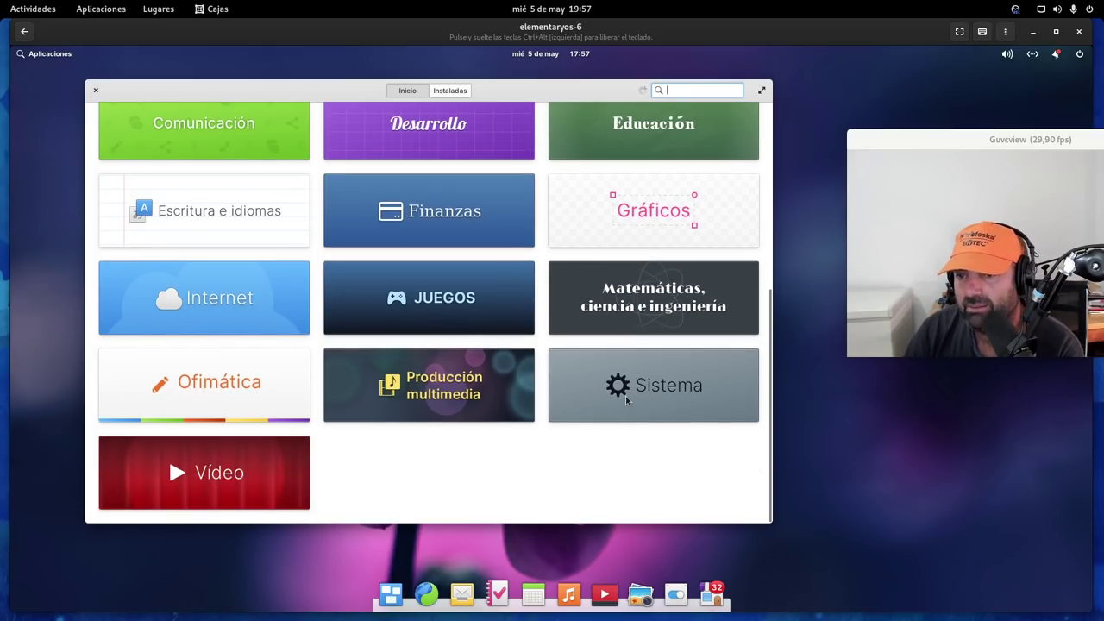
pyautogui.scroll(6, 626, 396)
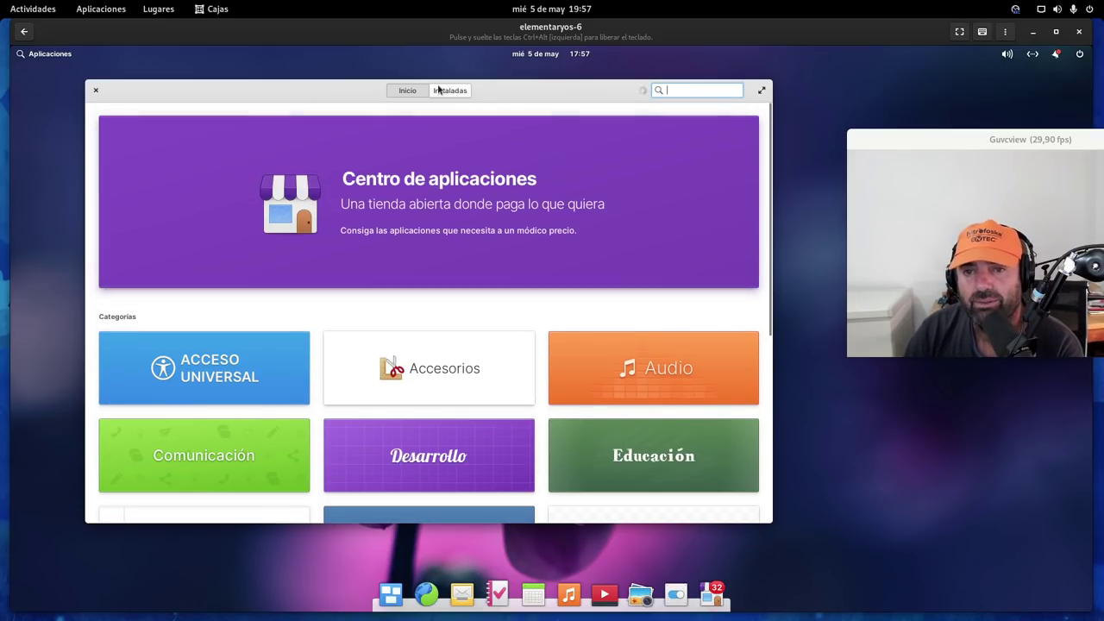
# View AppCenter's 32 available updates under Instaladas, close it, and launch System Settings
pyautogui.click(438, 90)
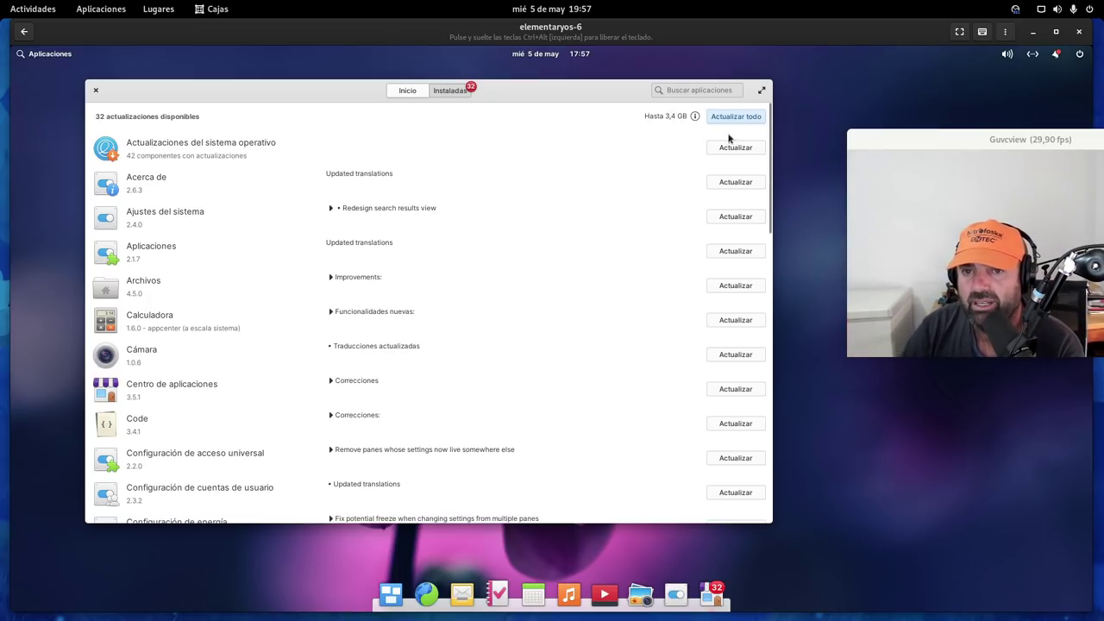
pyautogui.click(94, 92)
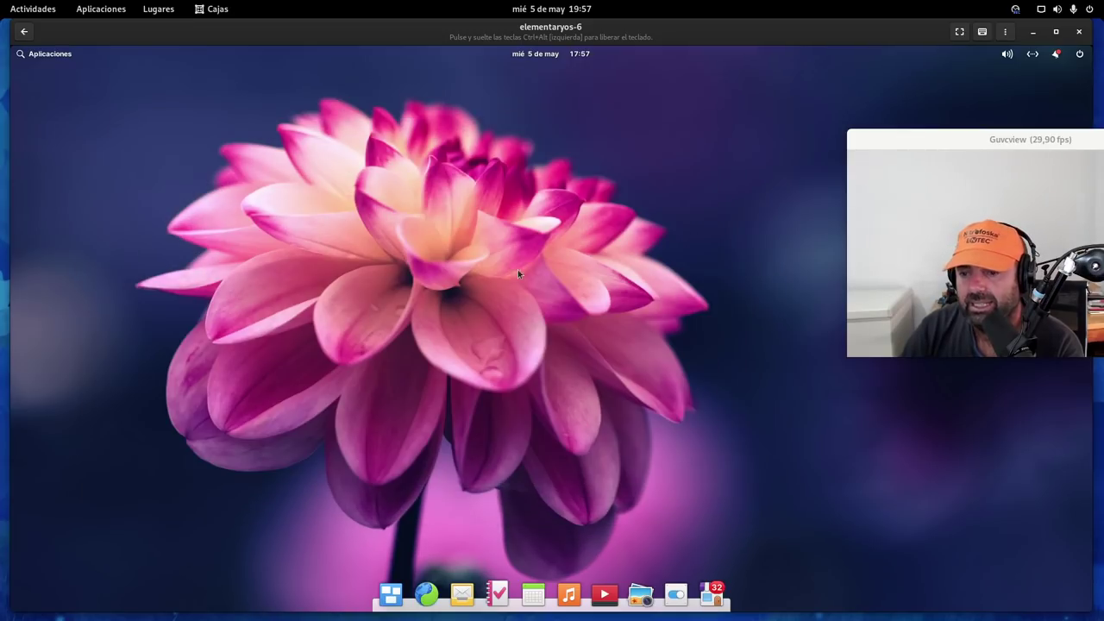
pyautogui.click(677, 596)
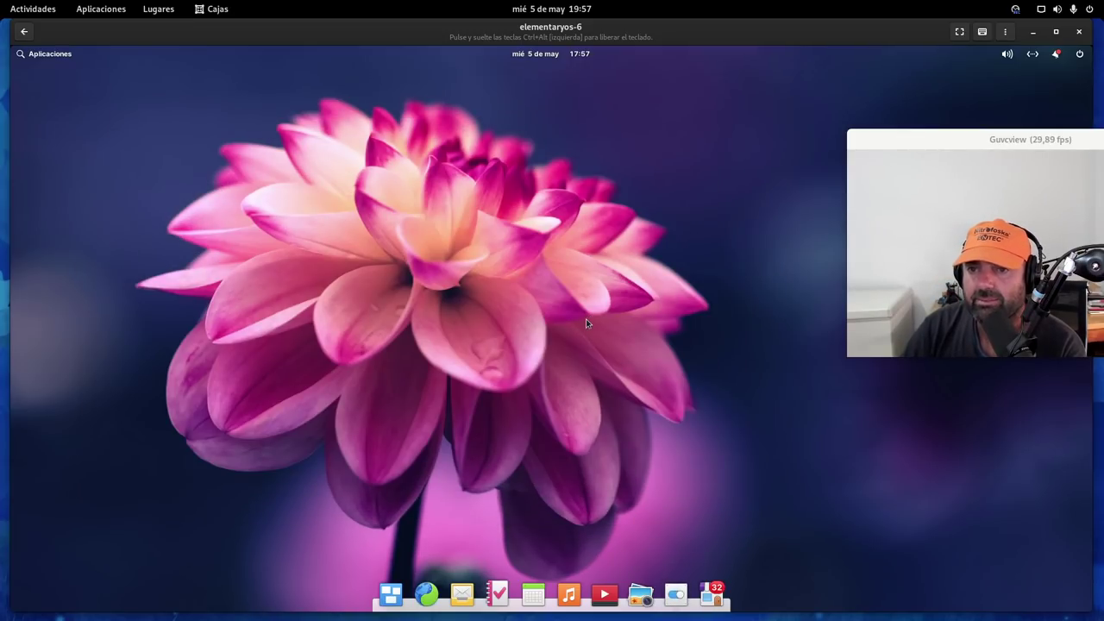
# Browse the Aplicaciones Arranque, Permisos and Predeterminadas pages, then return to the overview
pyautogui.moveTo(477, 164); pyautogui.dragTo(299, 107)
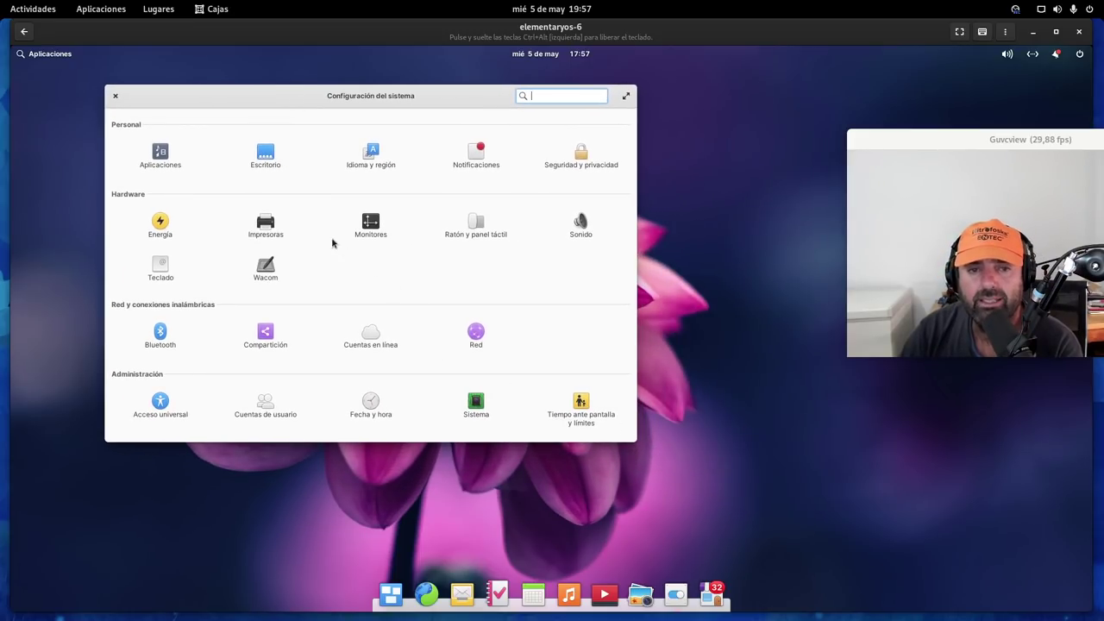
pyautogui.click(156, 163)
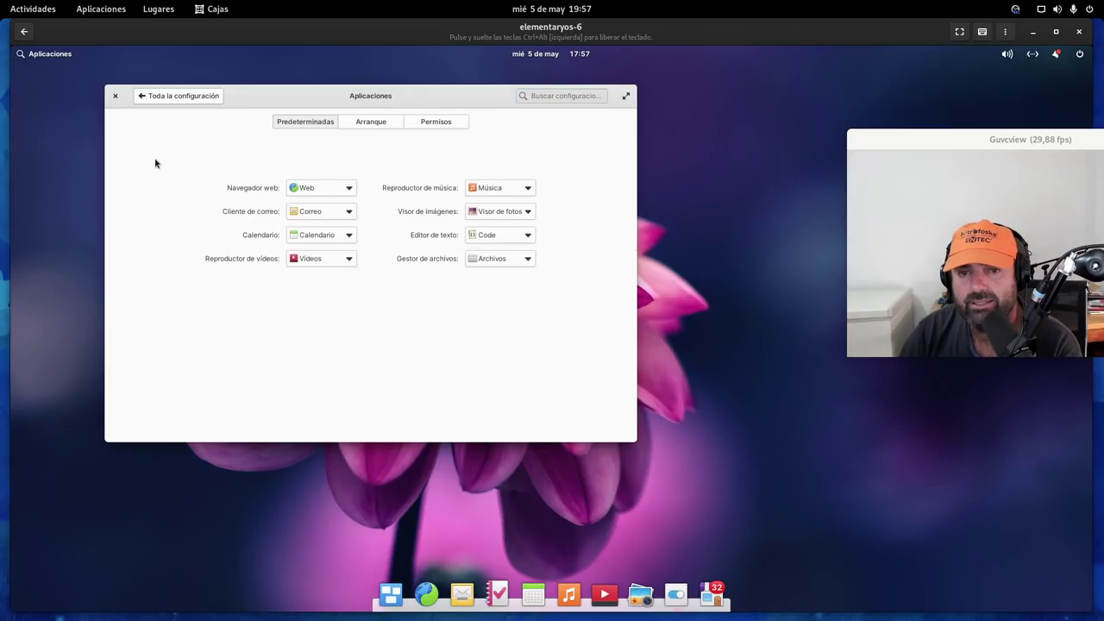
pyautogui.click(381, 128)
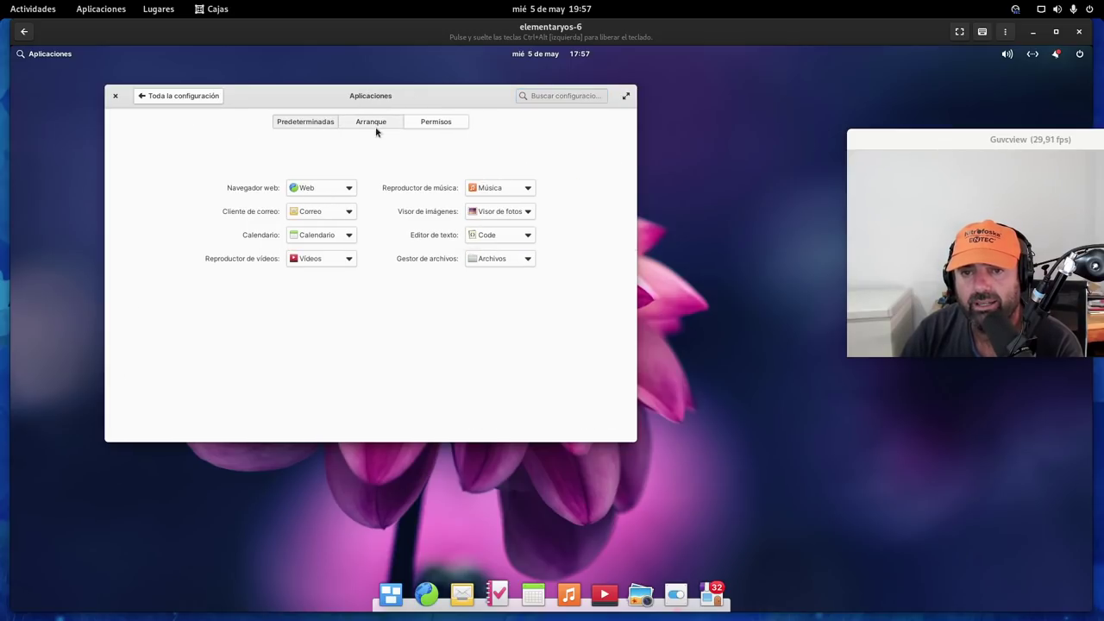
pyautogui.click(424, 129)
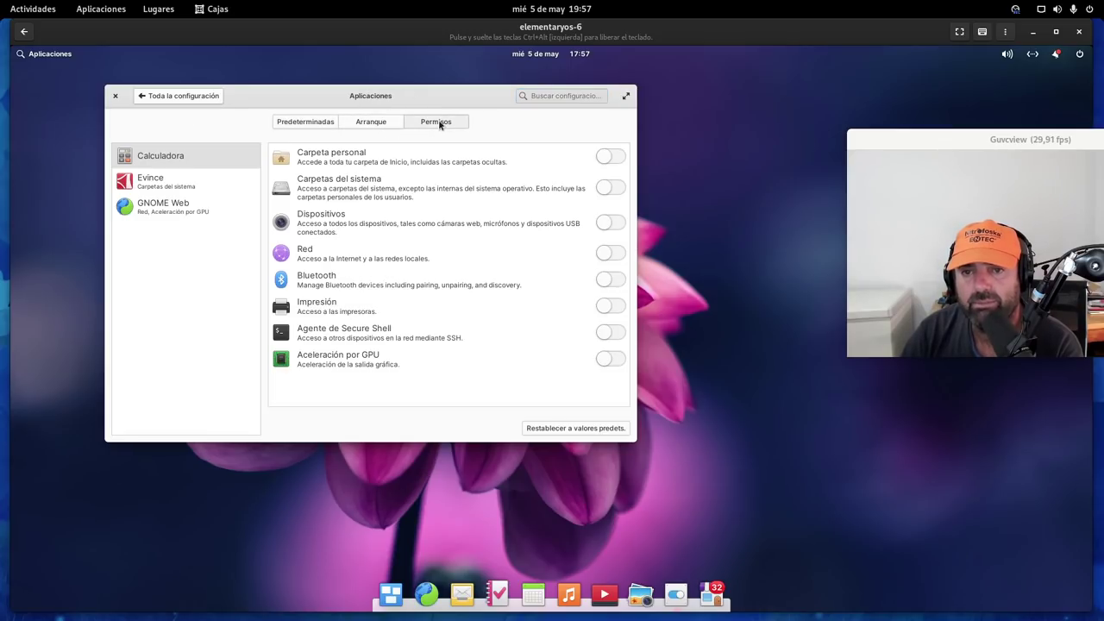
pyautogui.click(297, 125)
pyautogui.click(190, 97)
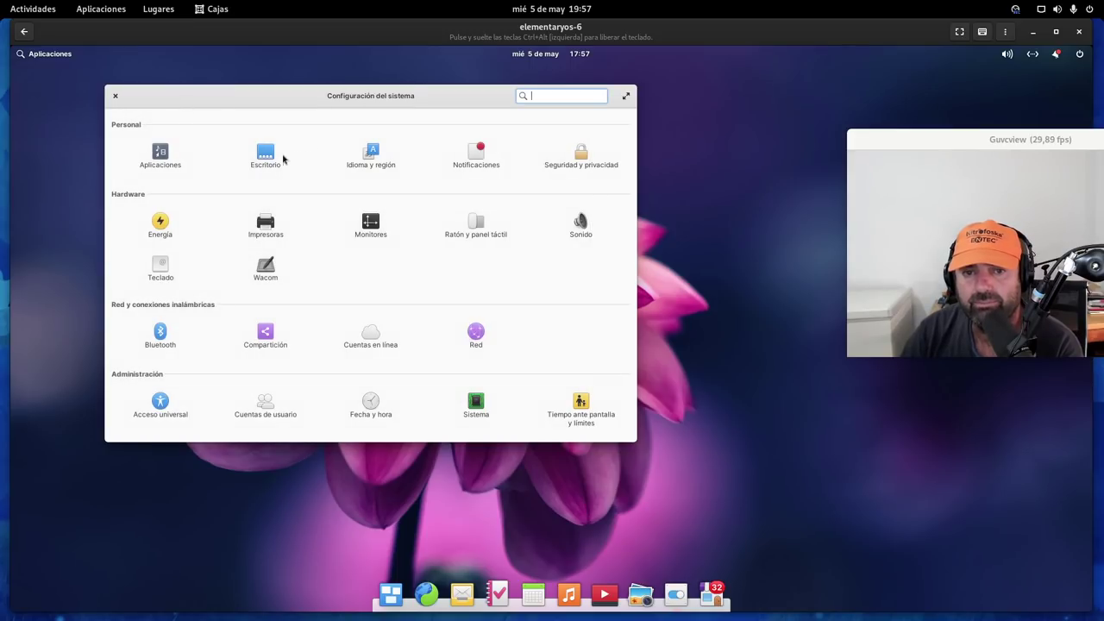
pyautogui.click(267, 154)
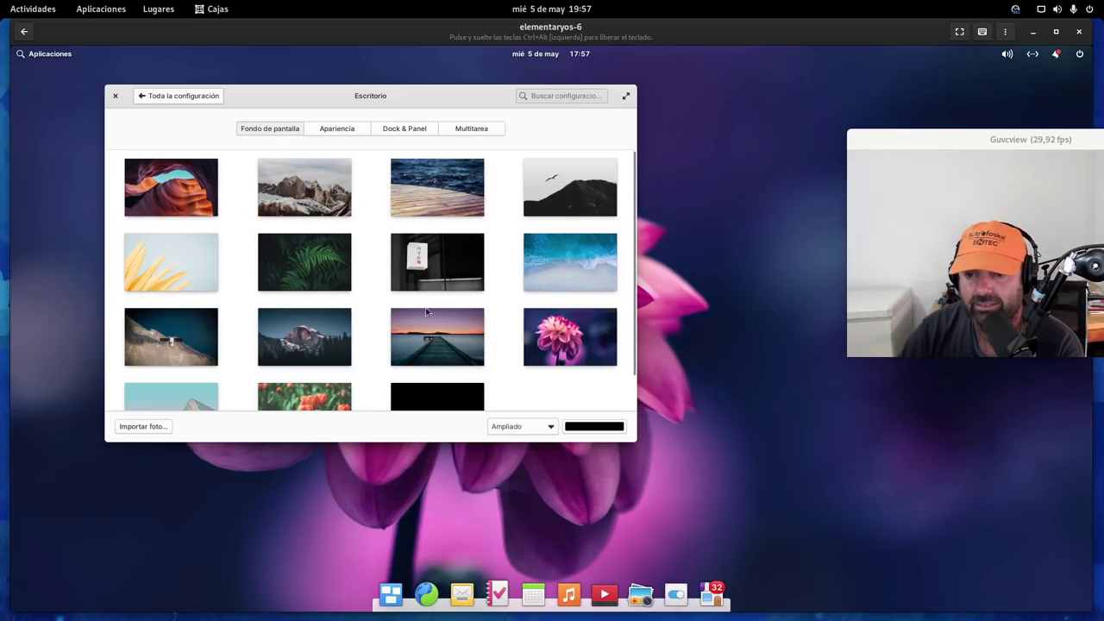
pyautogui.scroll(-1, 356, 243)
pyautogui.scroll(1, 355, 243)
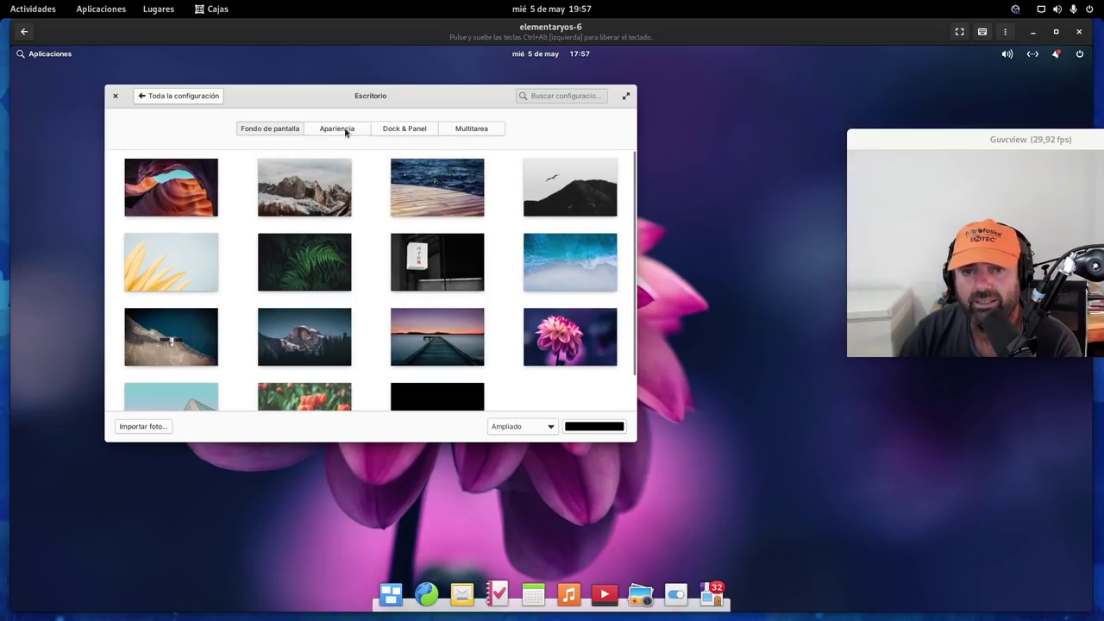
pyautogui.click(347, 130)
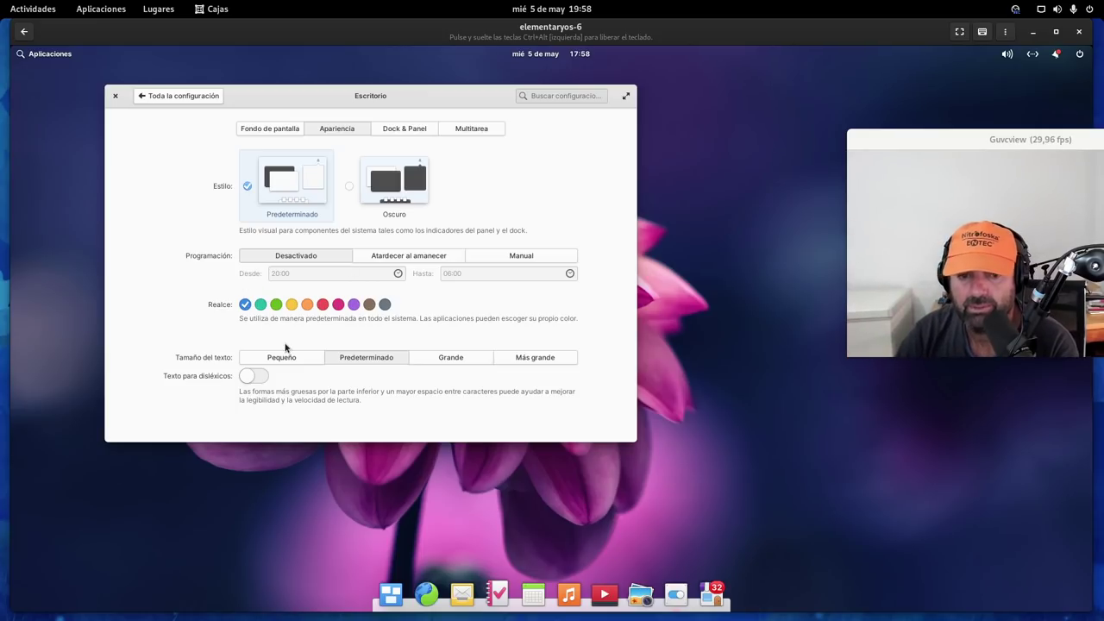
pyautogui.click(411, 130)
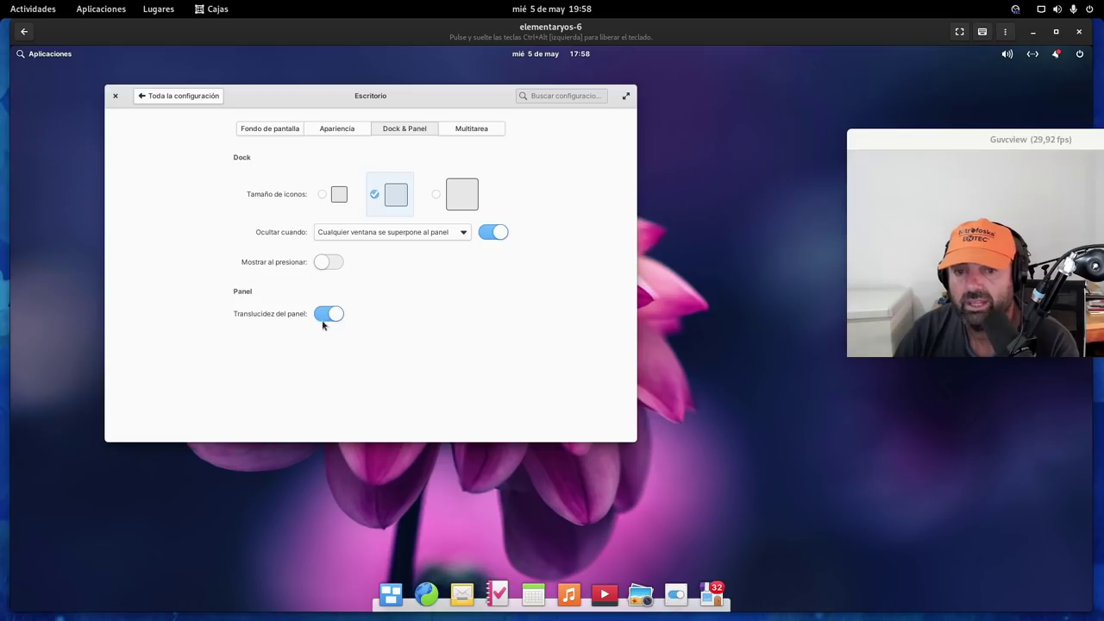
pyautogui.click(479, 134)
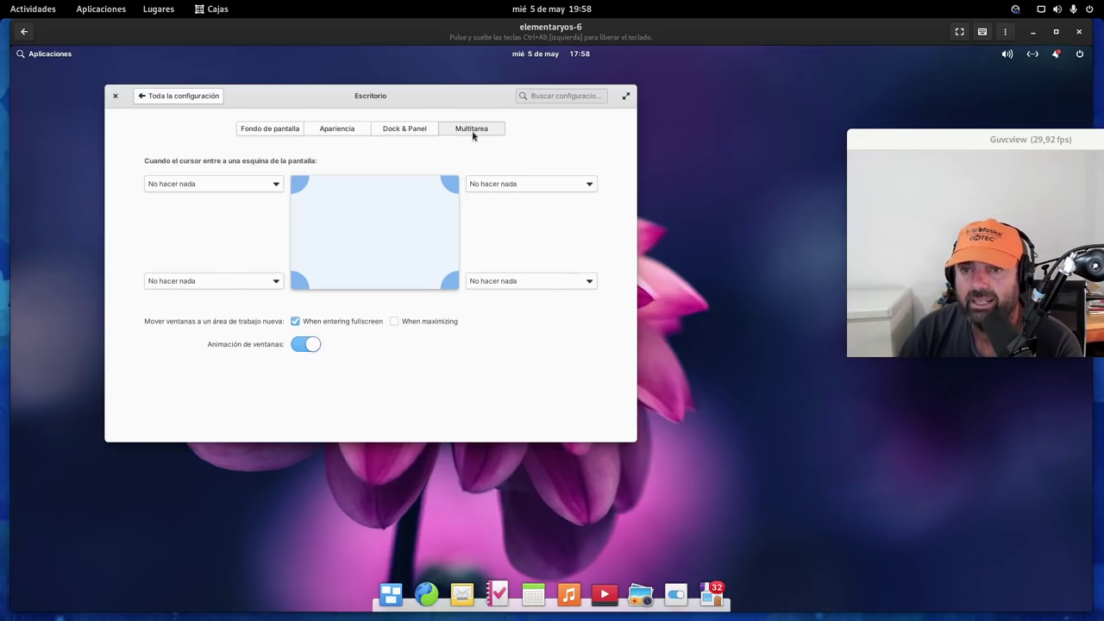
pyautogui.click(217, 181)
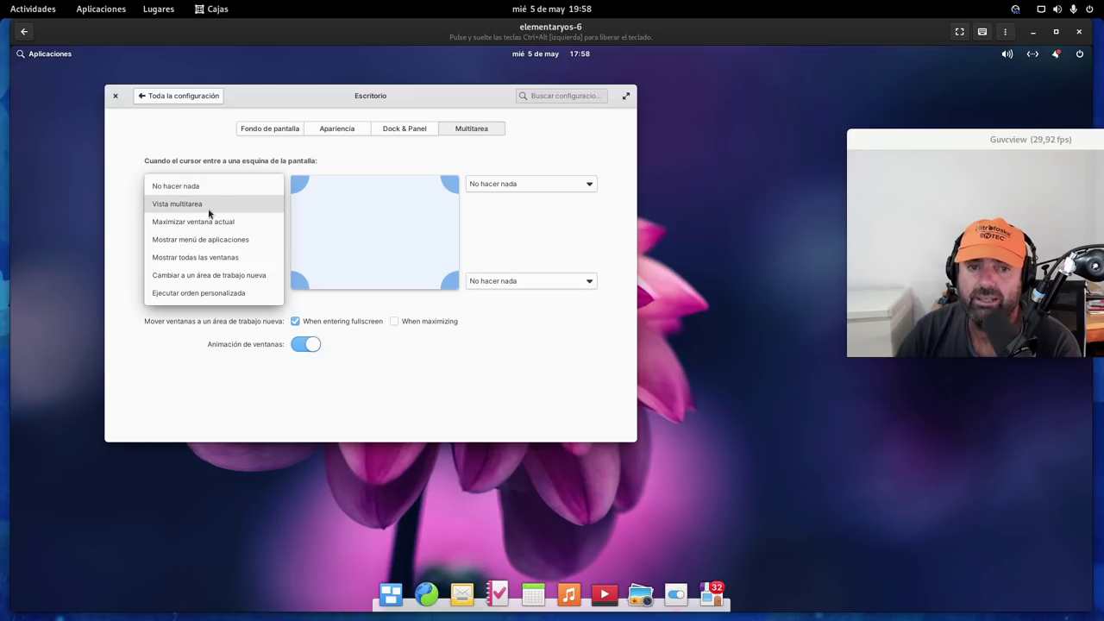
pyautogui.click(537, 237)
pyautogui.click(163, 100)
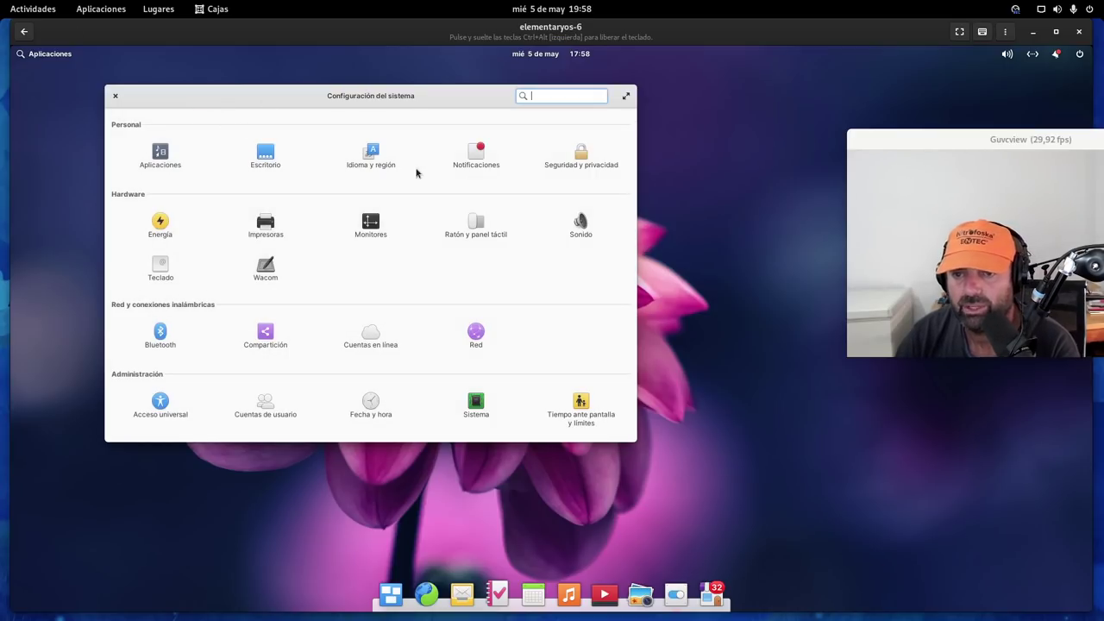
# Check Notificaciones, return to the overview, shift the window around, and close System Settings
pyautogui.click(475, 158)
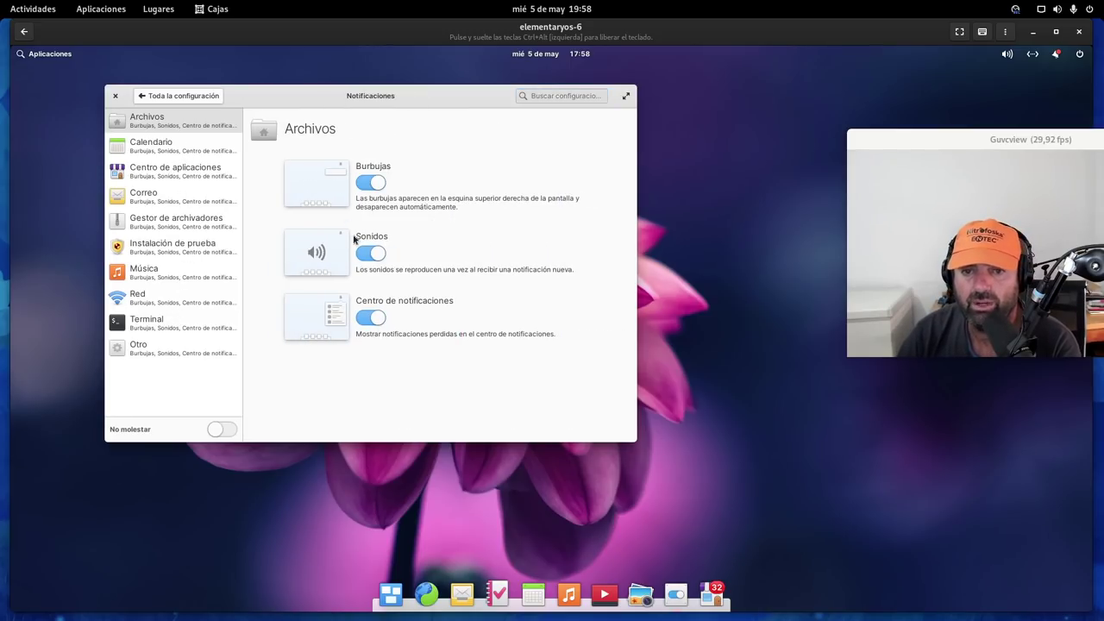
pyautogui.click(155, 96)
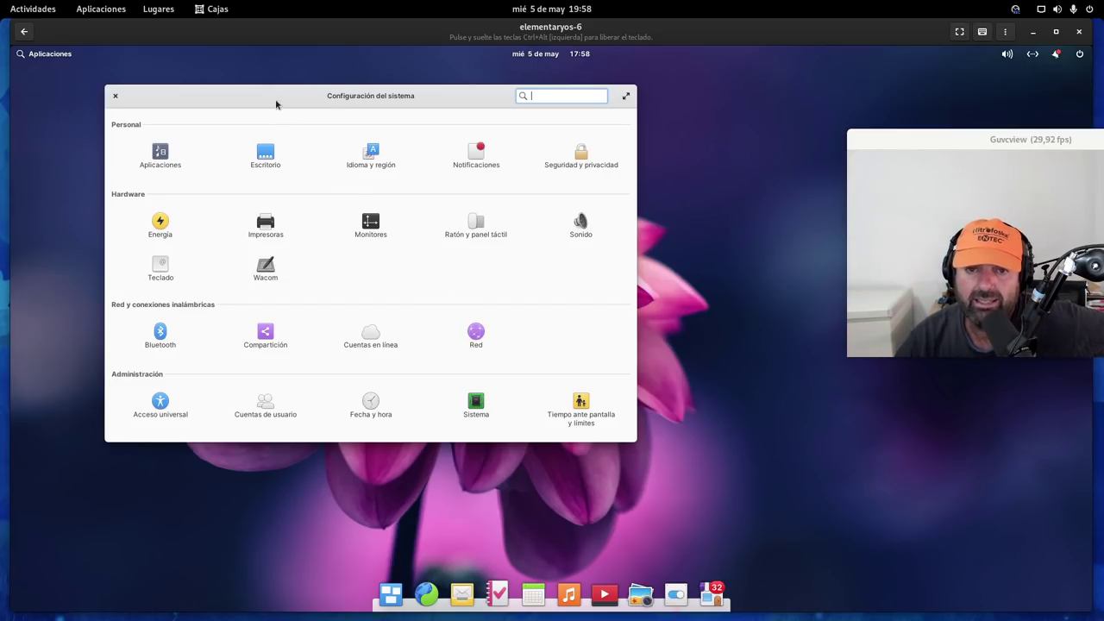
pyautogui.moveTo(276, 99); pyautogui.dragTo(373, 97)
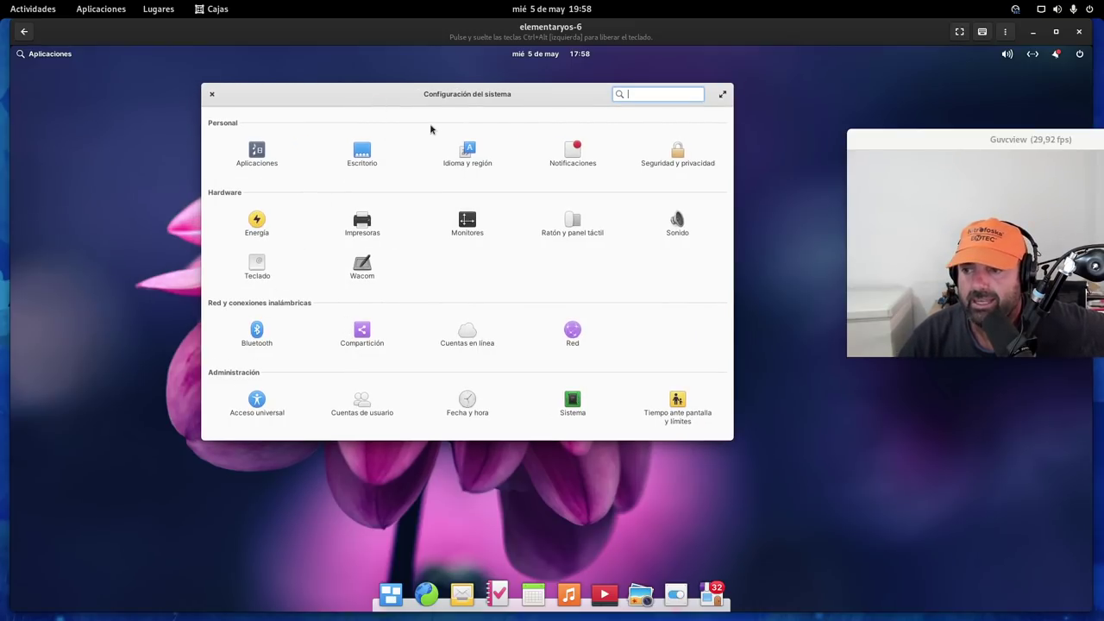
pyautogui.moveTo(549, 104); pyautogui.dragTo(462, 96)
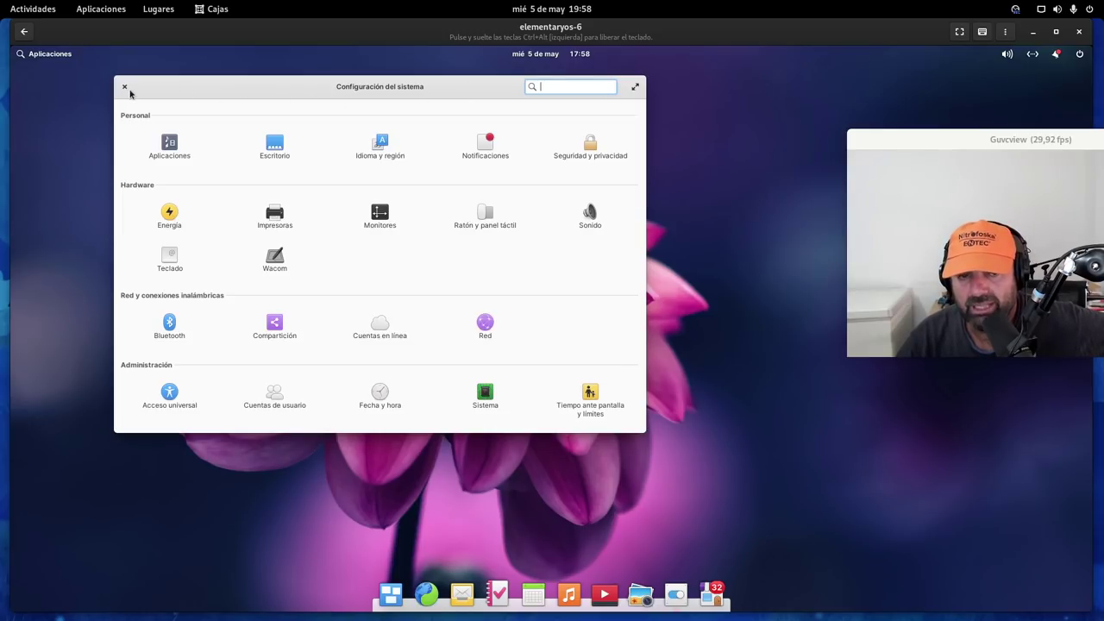
pyautogui.click(125, 88)
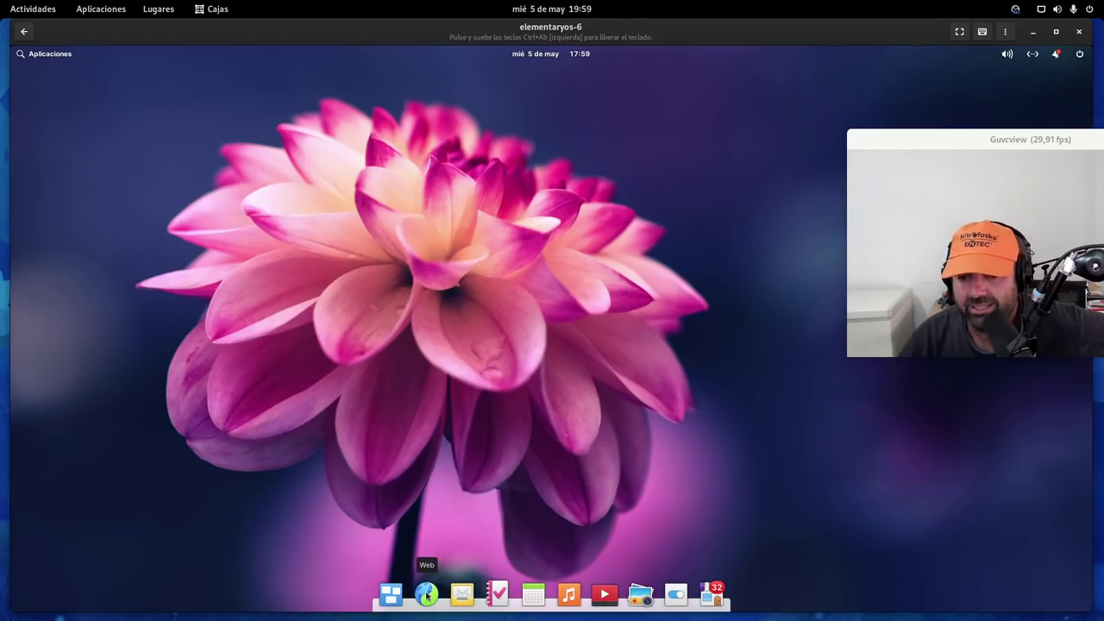
# Launch Archivos from the Aplicaciones menu and move its window to the left
pyautogui.click(44, 55)
pyautogui.click(62, 138)
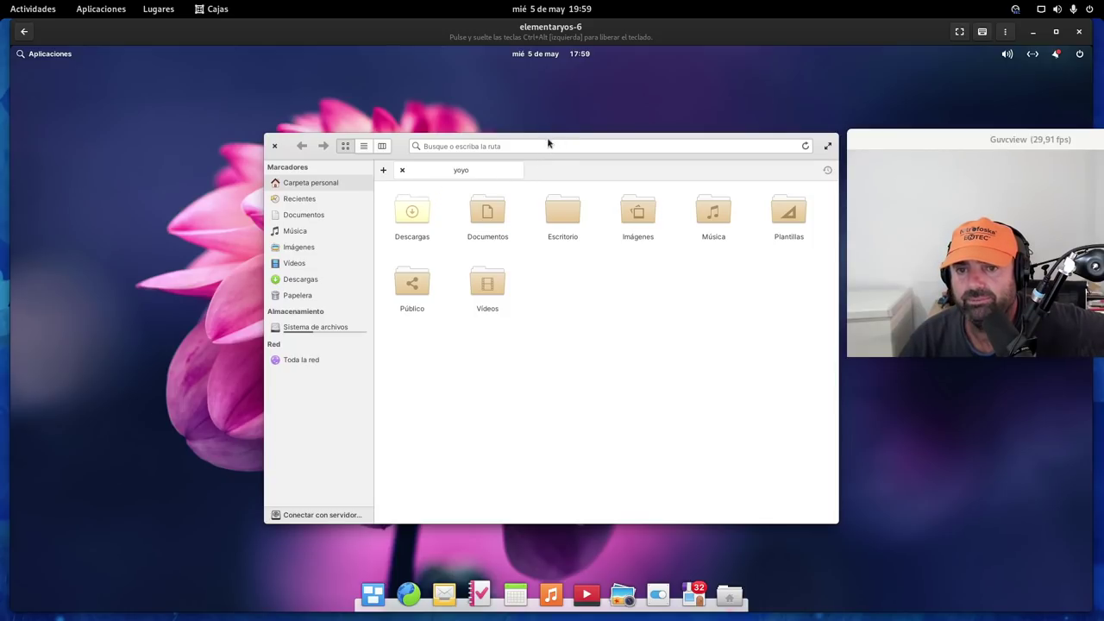
pyautogui.moveTo(547, 140); pyautogui.dragTo(407, 126)
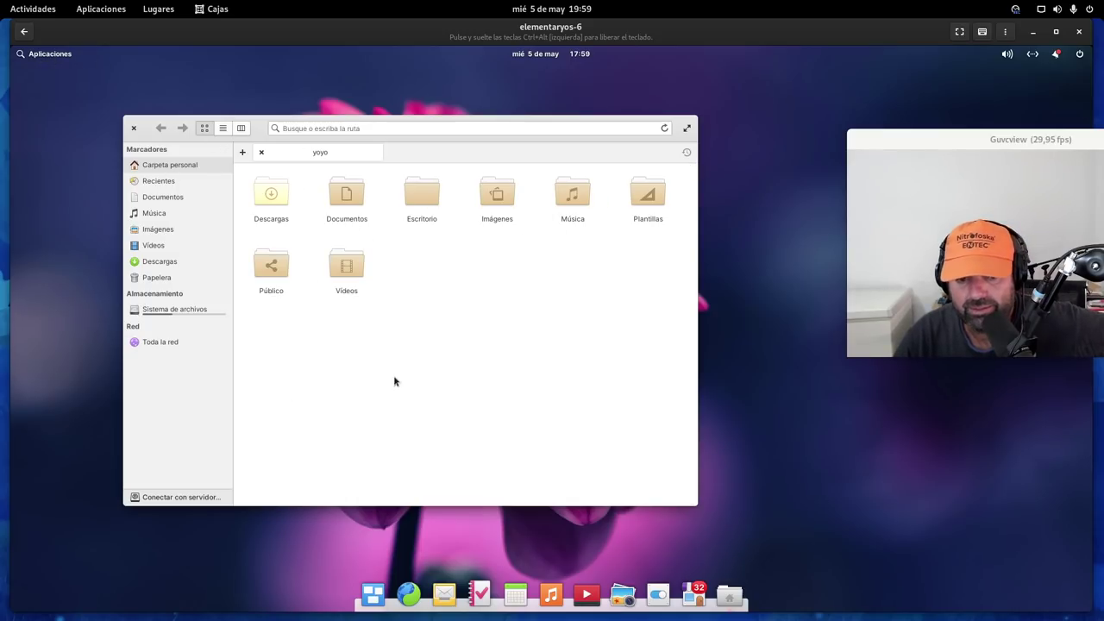
# Bring up the file view's context menu, dismiss it, and close the Files window
pyautogui.rightClick(483, 362)
pyautogui.rightClick(502, 295)
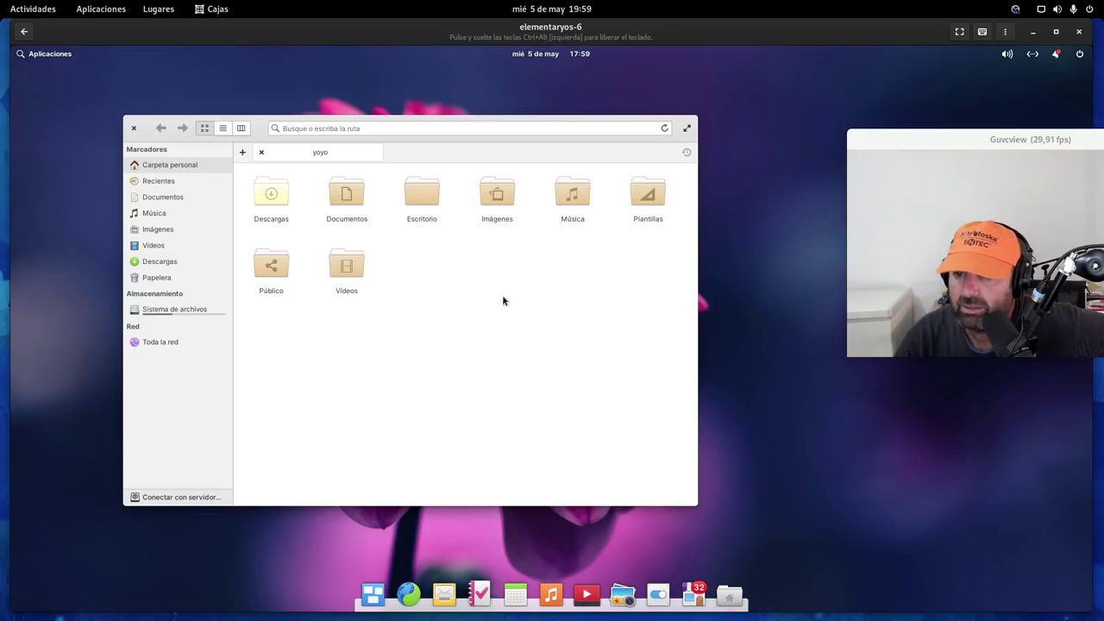
pyautogui.rightClick(498, 294)
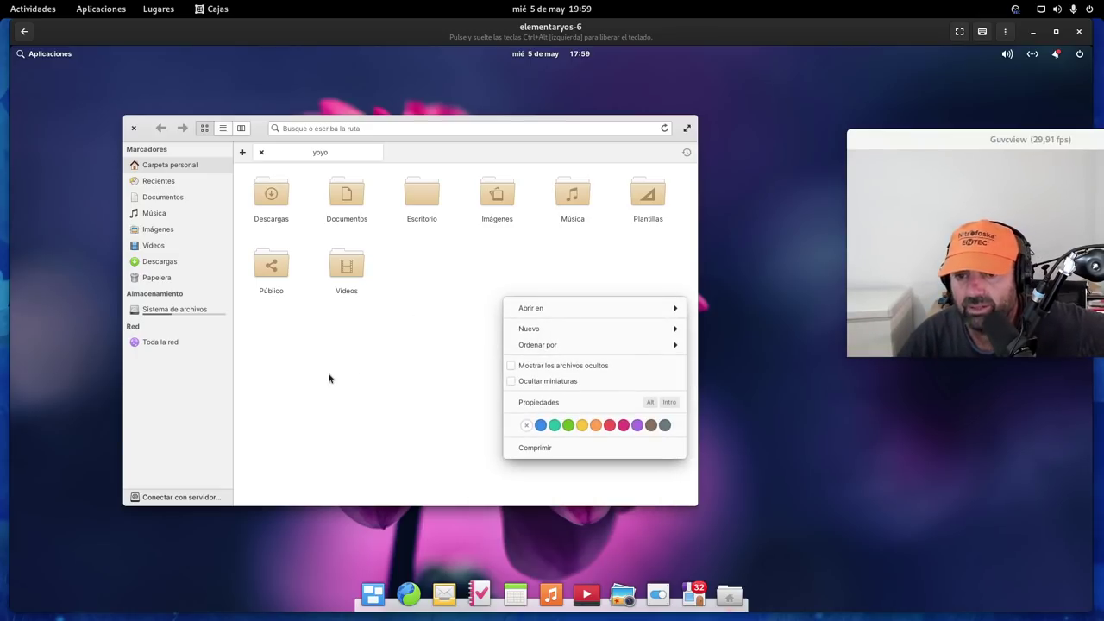
pyautogui.rightClick(412, 311)
pyautogui.rightClick(411, 309)
pyautogui.click(604, 283)
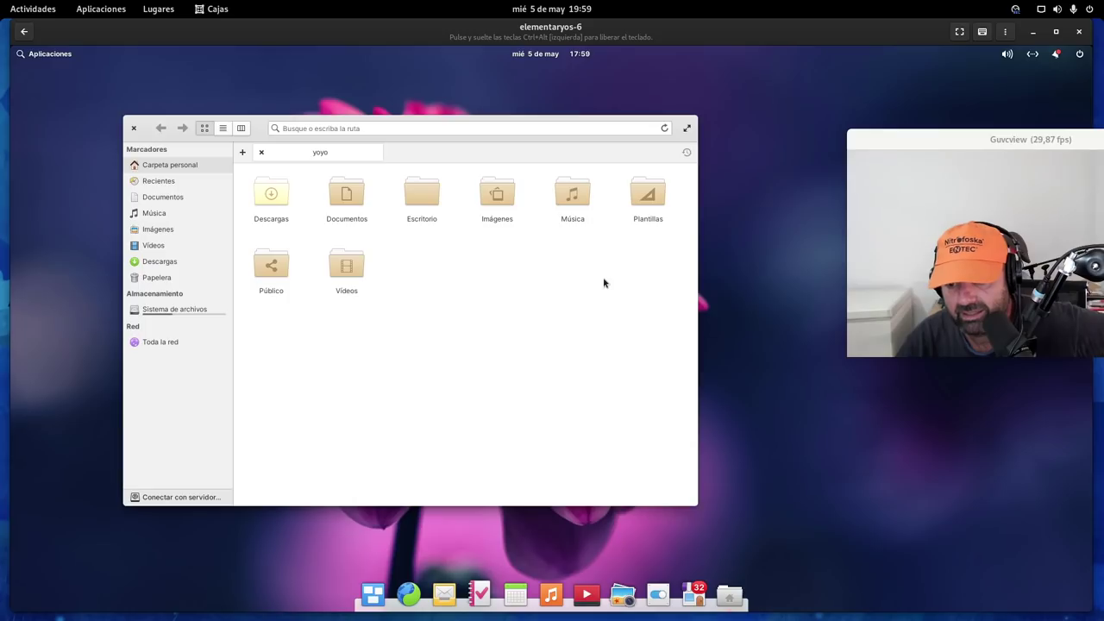
pyautogui.click(134, 128)
# Browse the second page of the Aplicaciones grid, close the launcher, and open the volume indicator
pyautogui.click(52, 54)
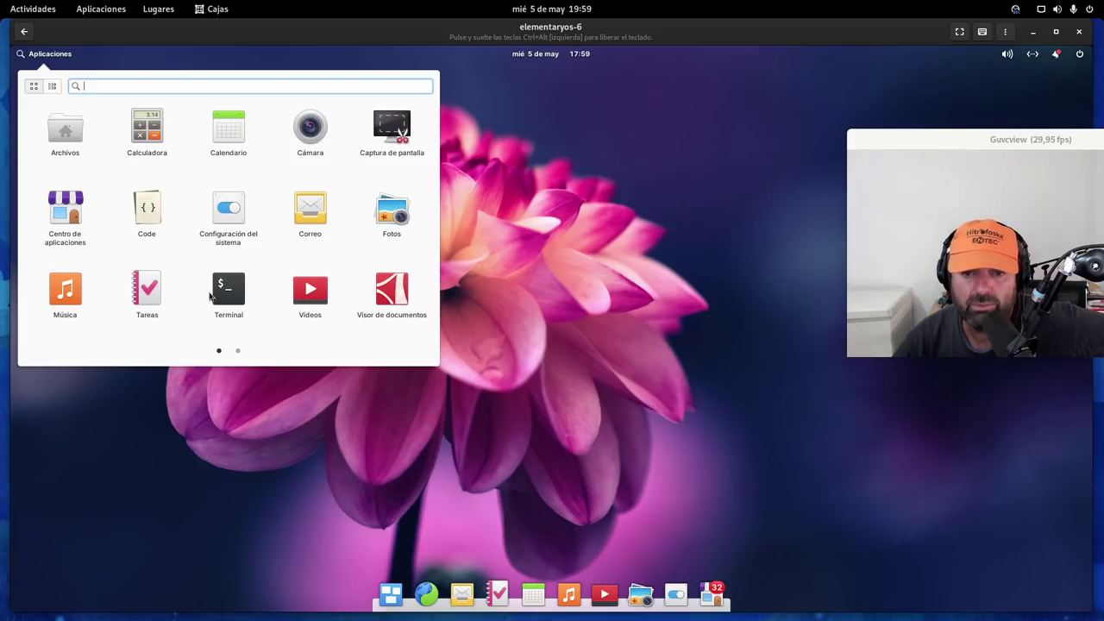
pyautogui.click(242, 352)
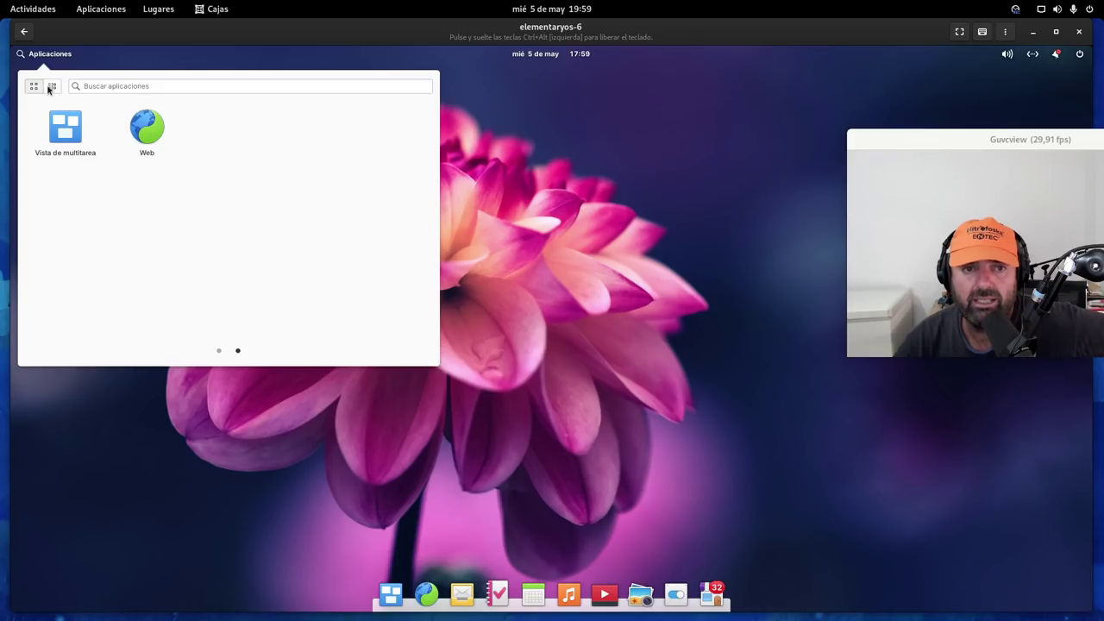
pyautogui.click(538, 197)
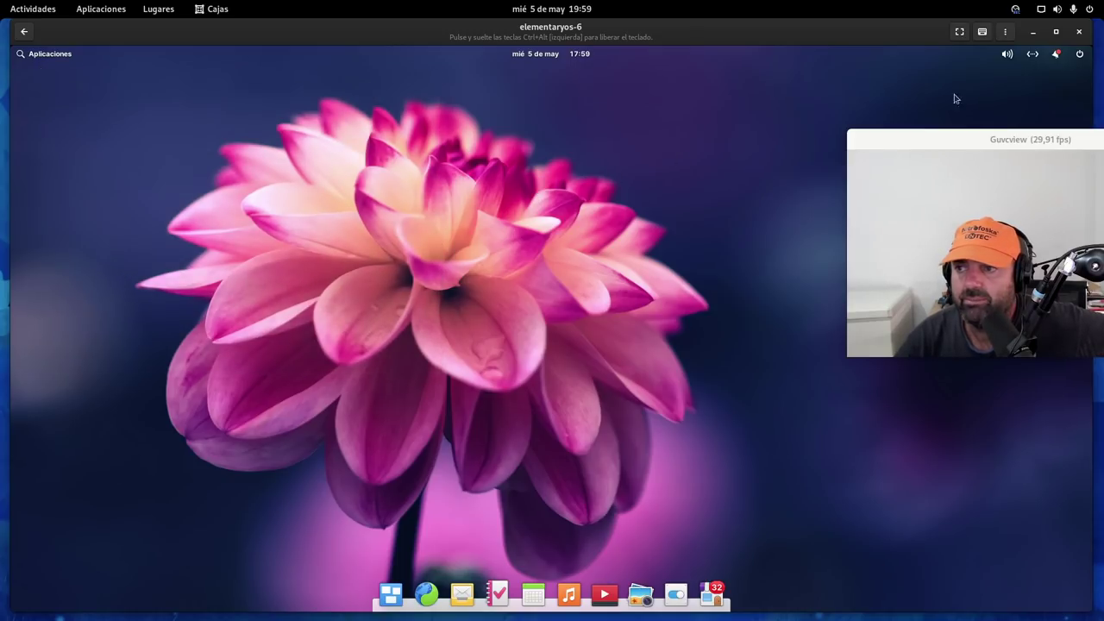
pyautogui.click(1007, 54)
# Close the volume indicator and bring OBS Studio forward from the host's Activities overview
pyautogui.click(800, 88)
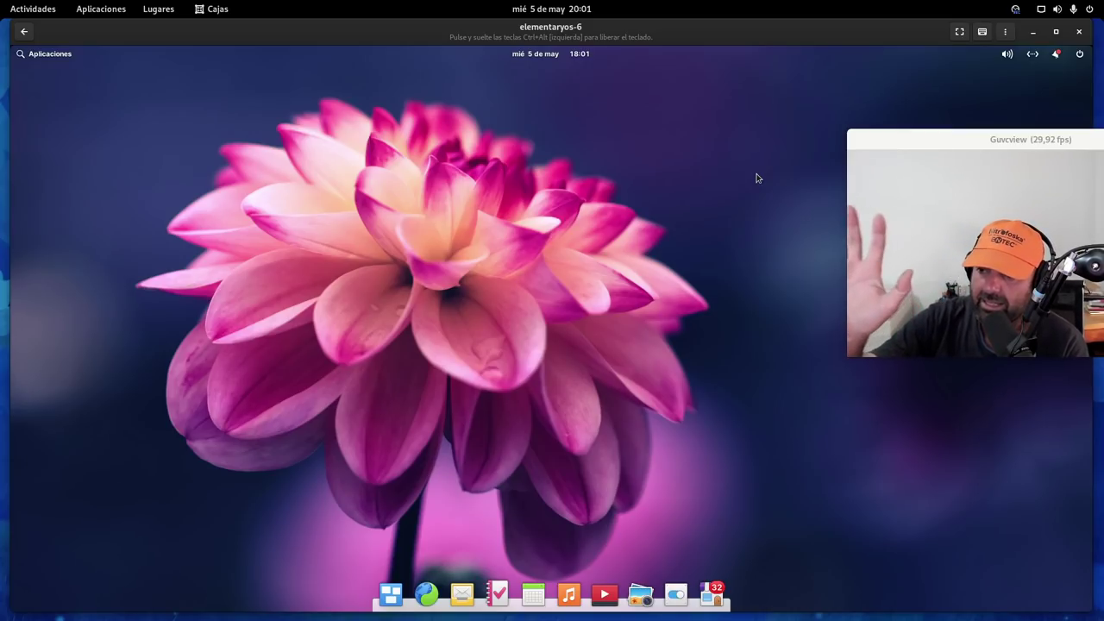
pyautogui.press('super')
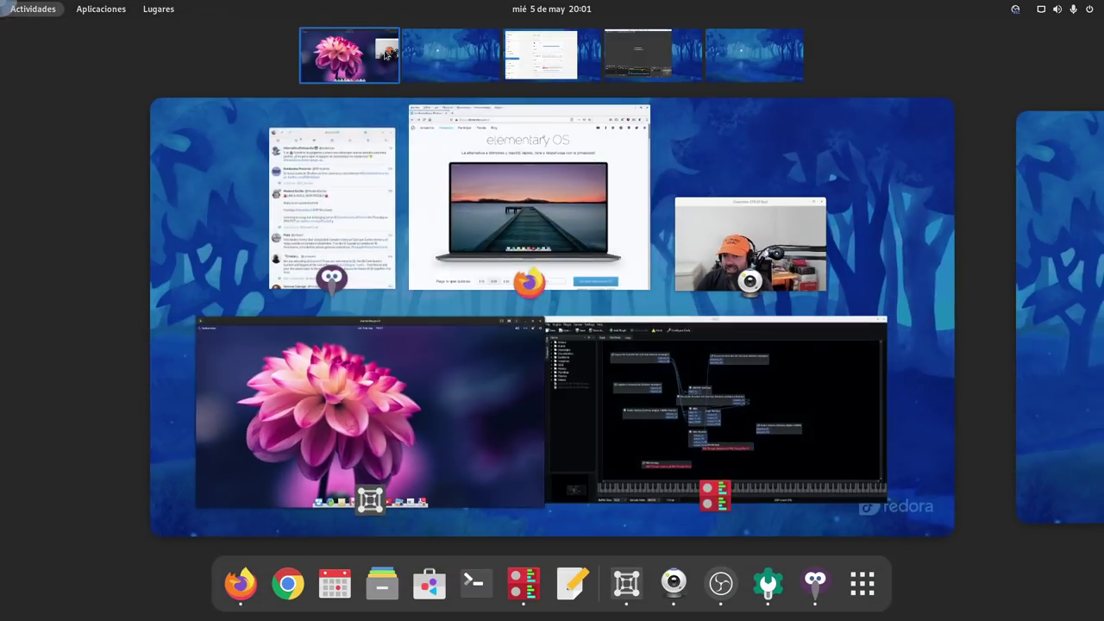
pyautogui.click(638, 69)
pyautogui.click(606, 319)
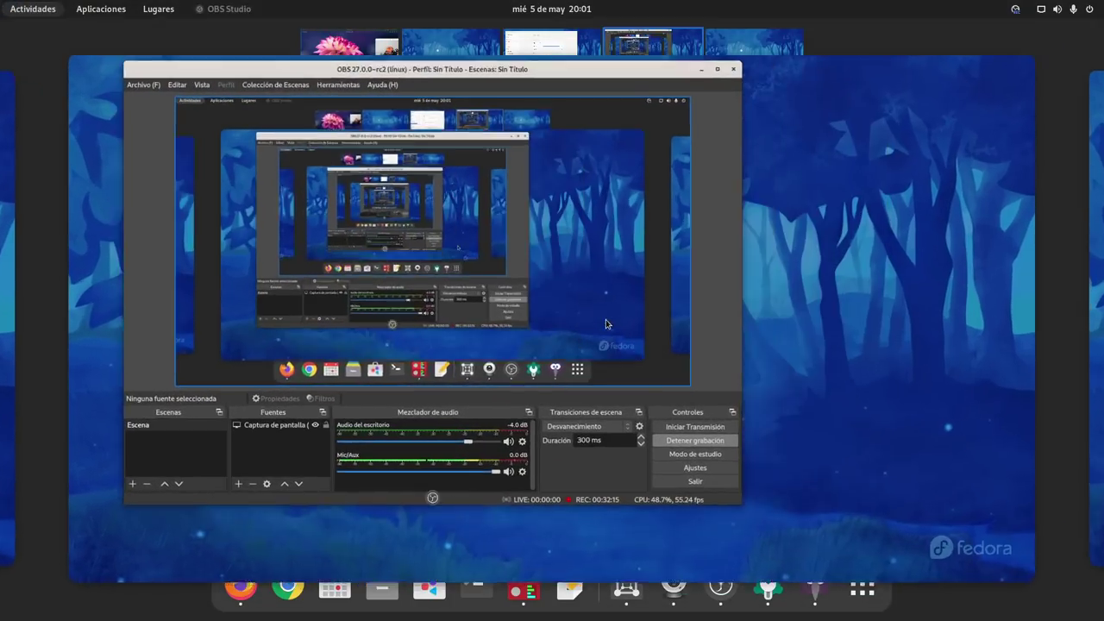